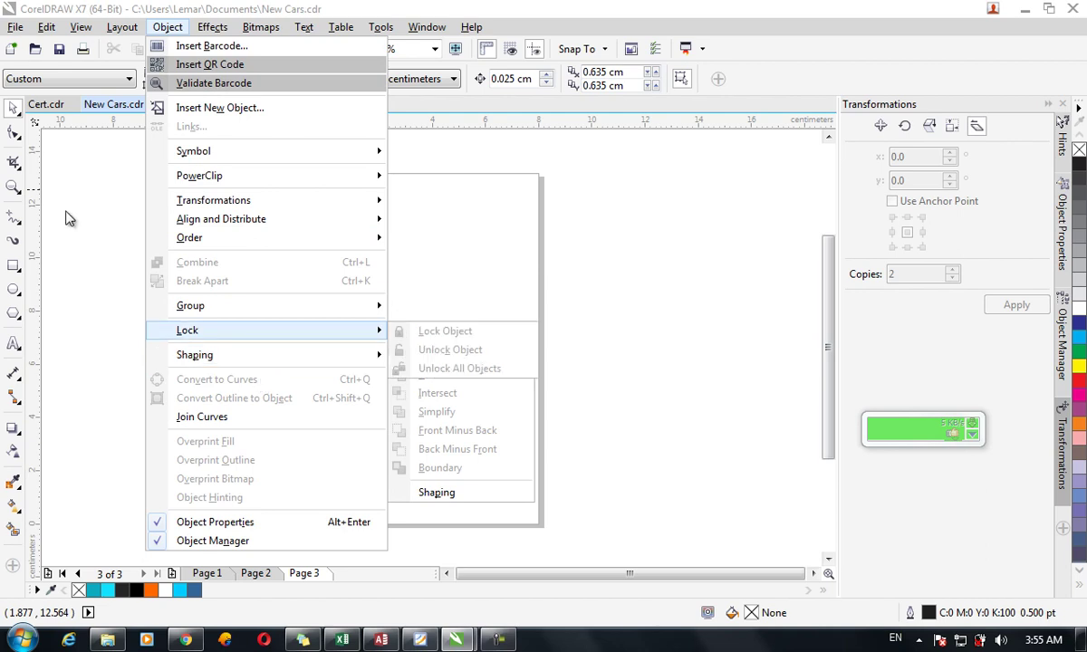
Add an 8.0 × 13.155 cm rectangle matching Page 3 and check its handles.
left_click(18, 272)
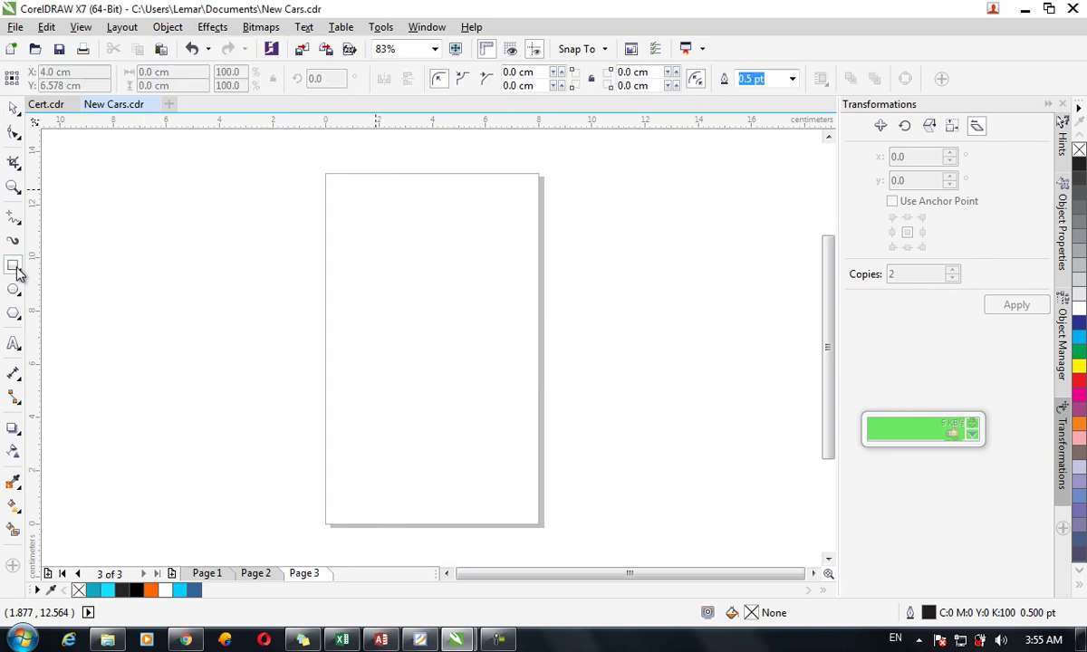
double_click(18, 272)
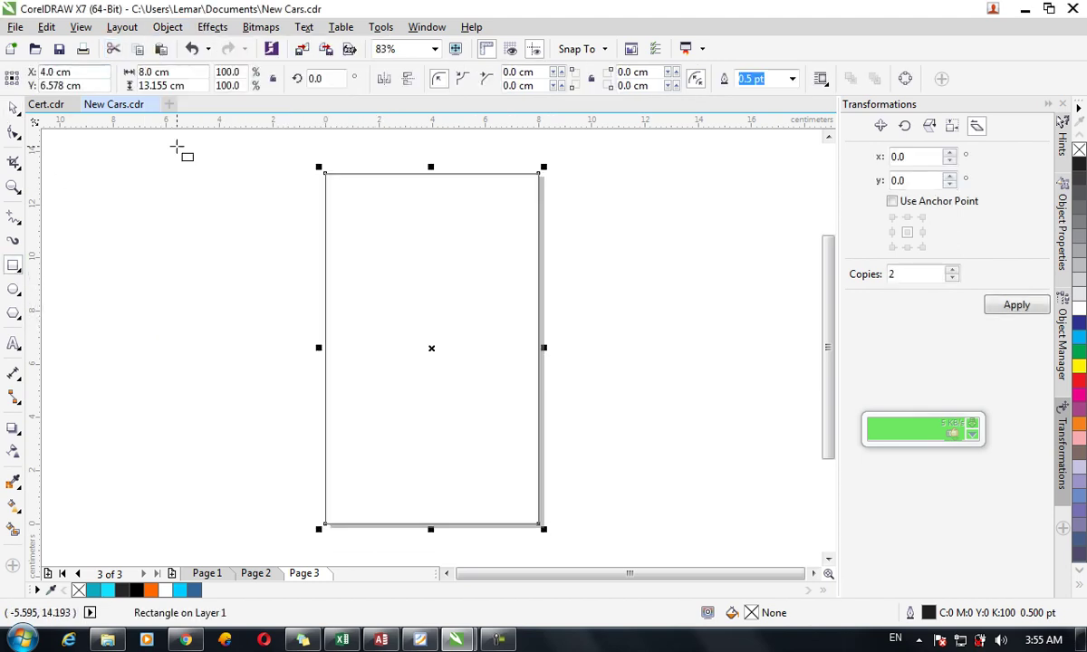
left_click(12, 106)
left_click(405, 311)
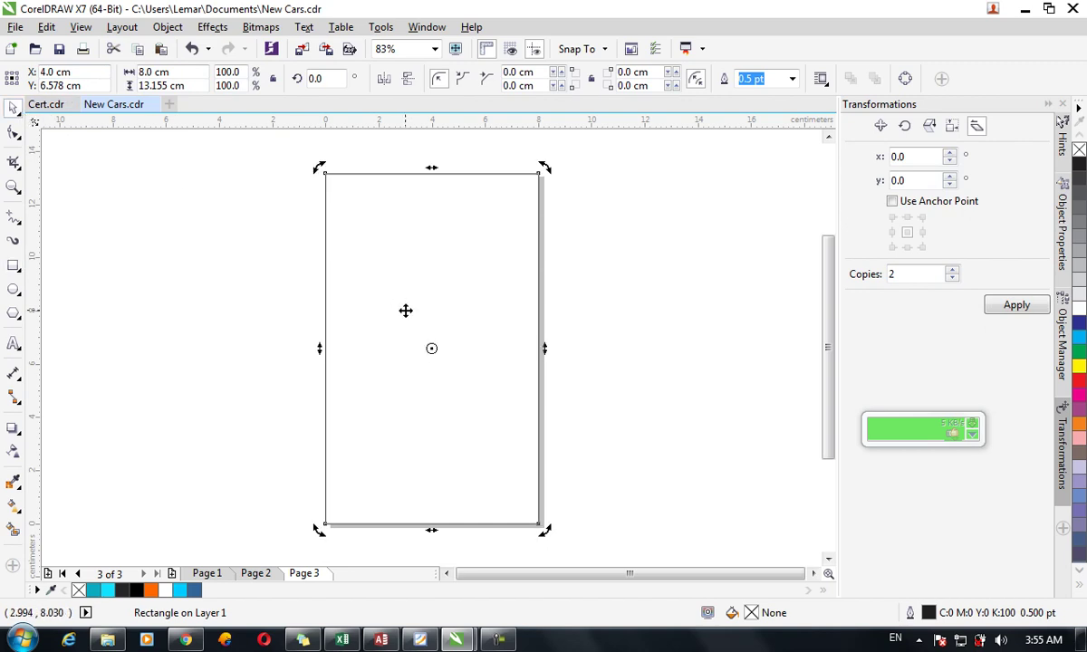
left_click(405, 310)
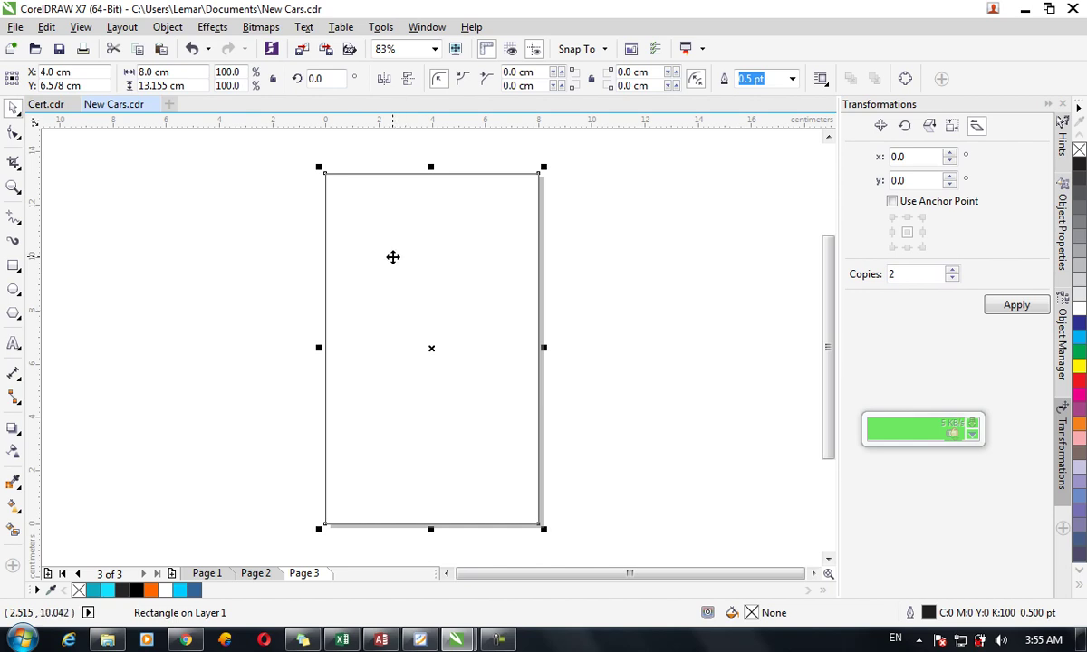
left_click_drag(13, 134, 41, 132)
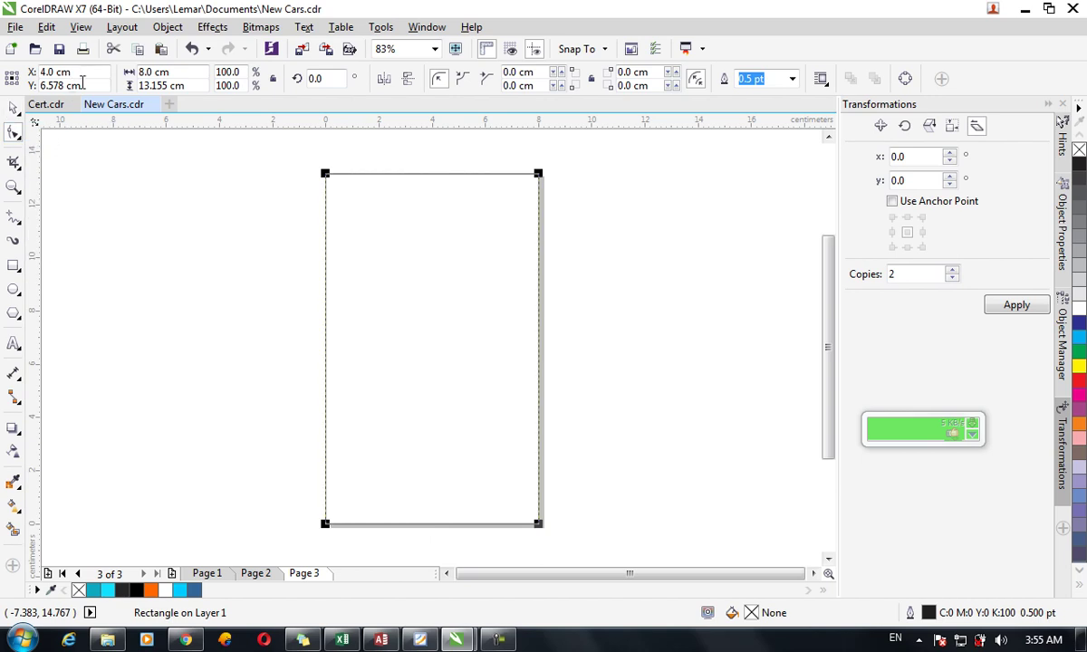
Convert the page-sized rectangle to curves and select its top-left node.
left_click(167, 26)
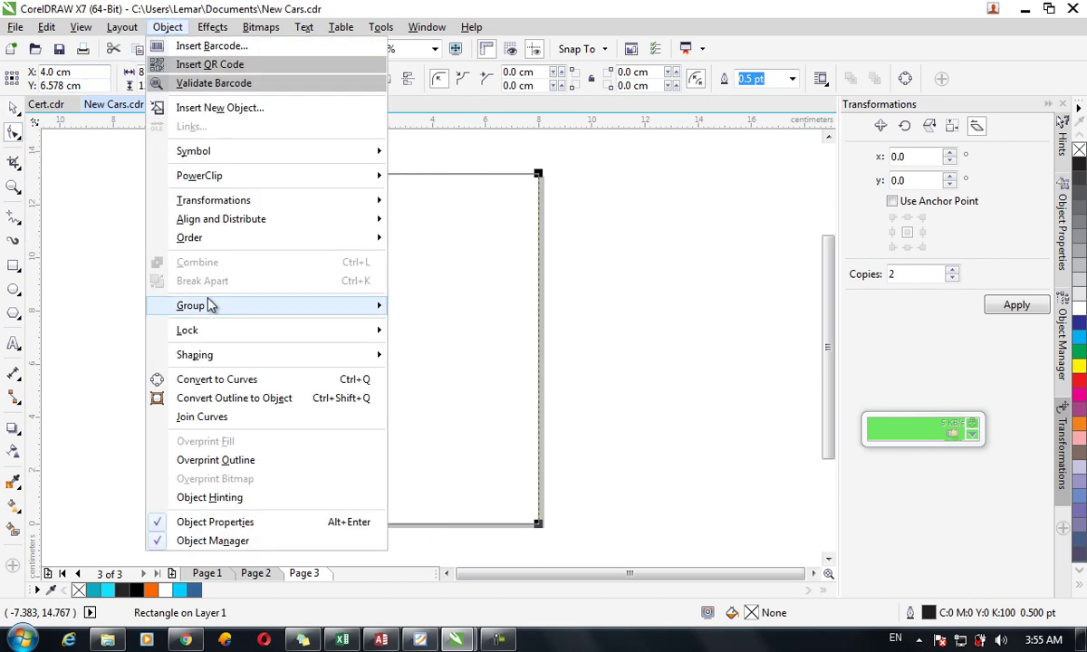
left_click(257, 379)
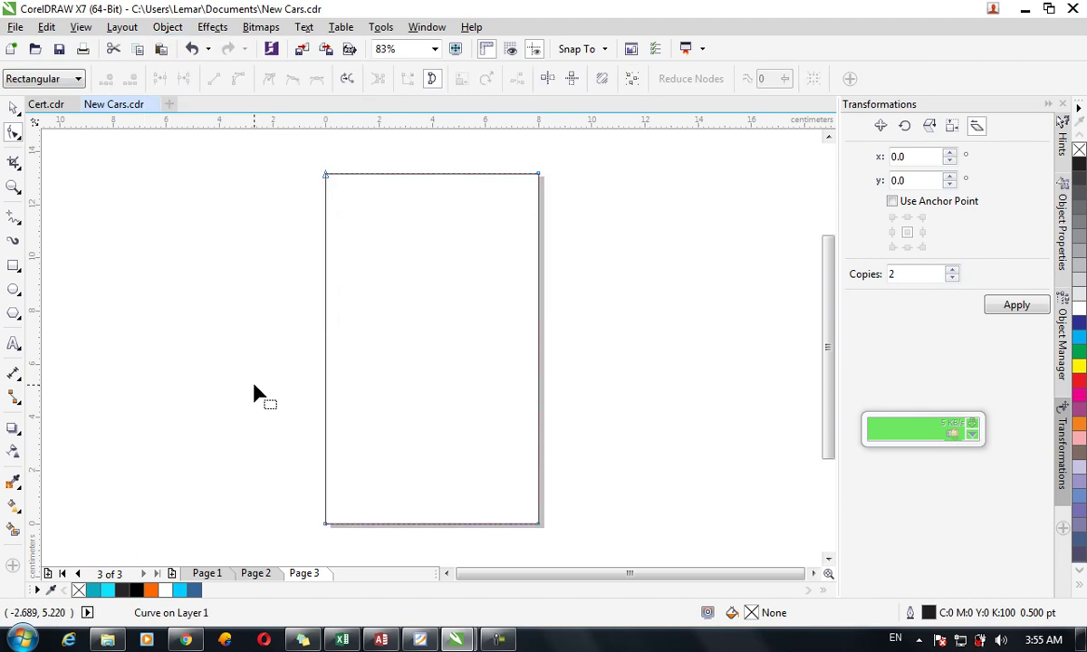
left_click(326, 179)
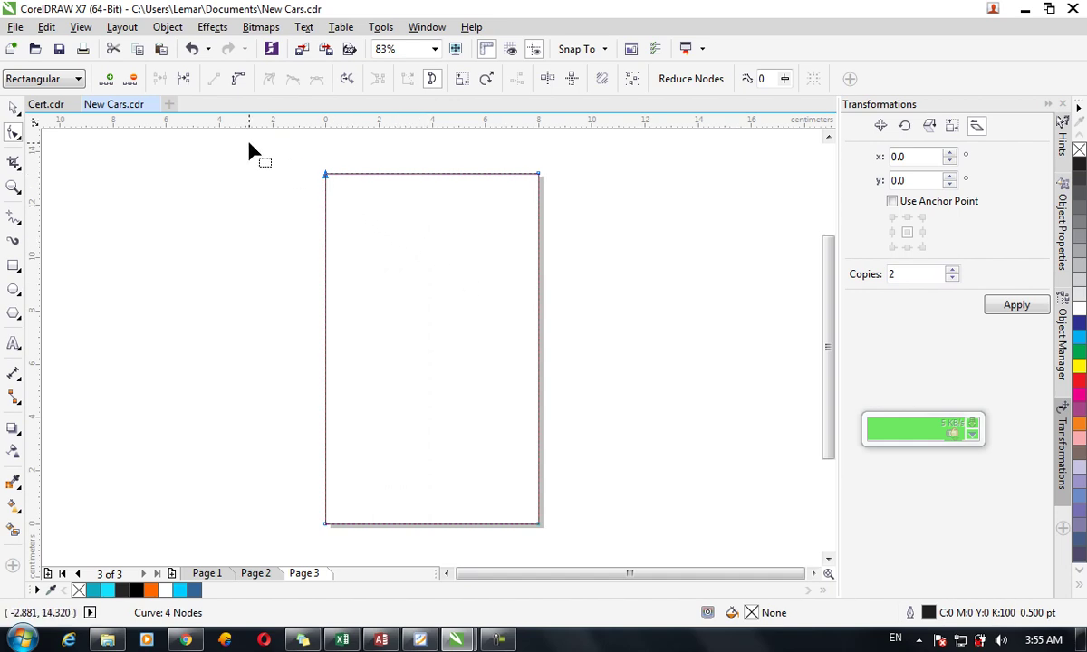
Try Freehand node marquee selection, then return to Rectangular and select the top-right node.
left_click(80, 80)
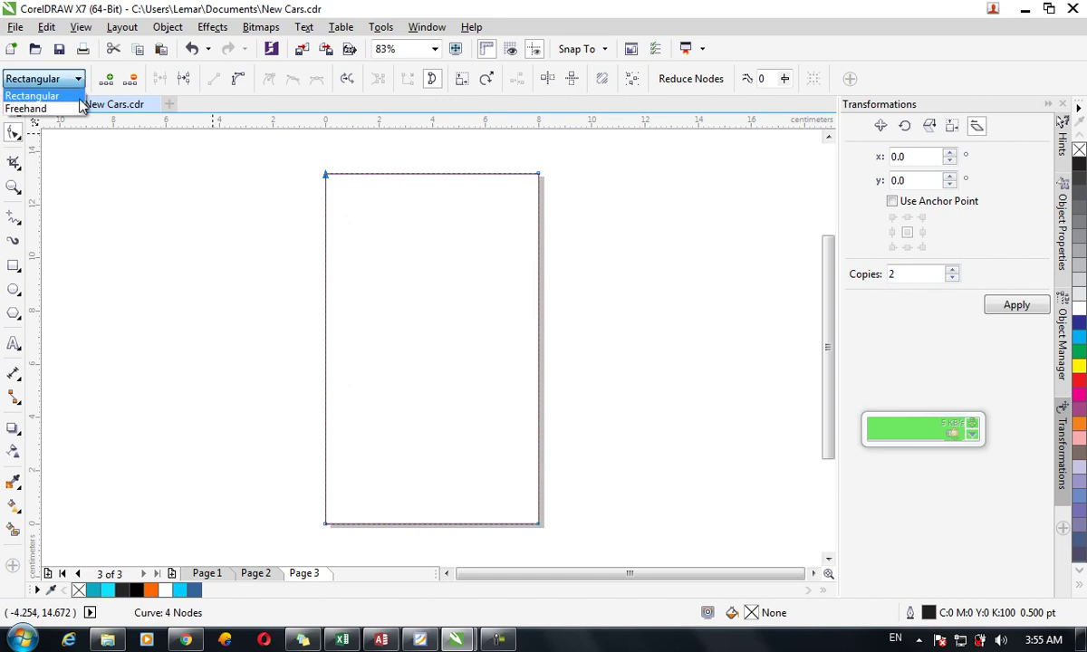
left_click(68, 108)
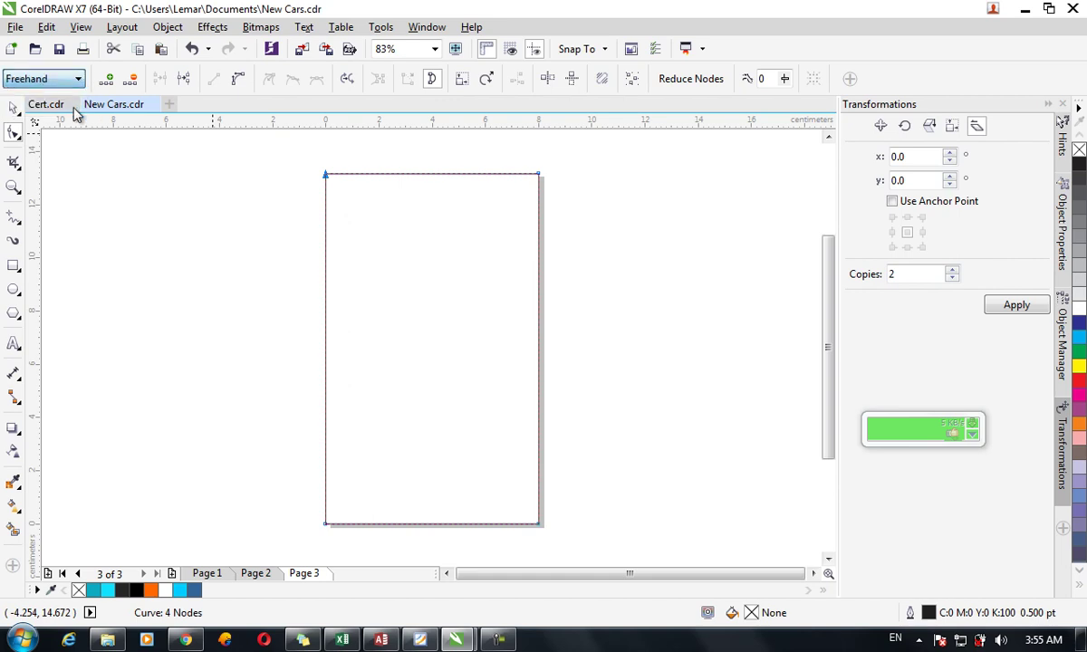
mouse_move(403, 262)
left_mouse_down()
mouse_move(402, 292)
mouse_move(507, 344)
mouse_move(517, 429)
left_mouse_up()
left_click(36, 79)
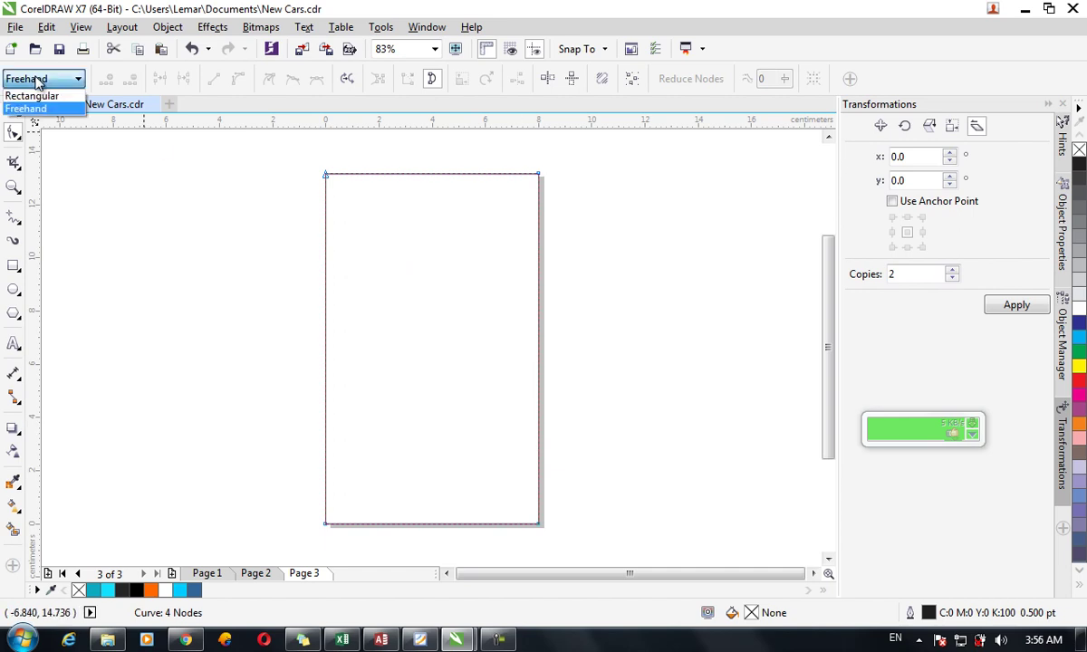
left_click(32, 96)
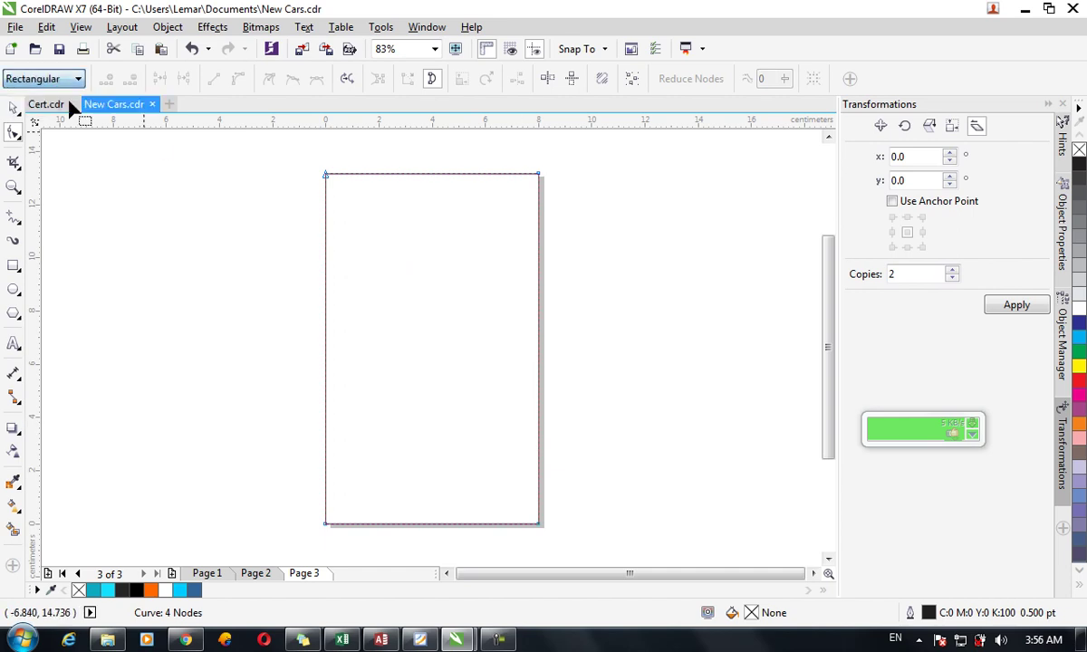
left_click_drag(508, 147, 627, 270)
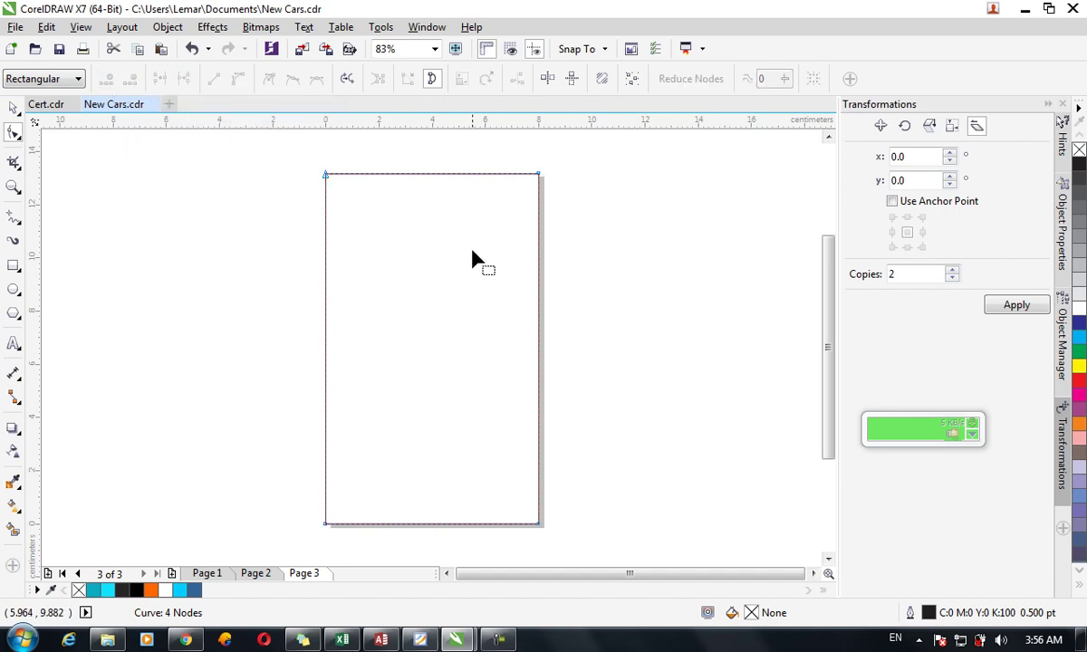
left_click(421, 173)
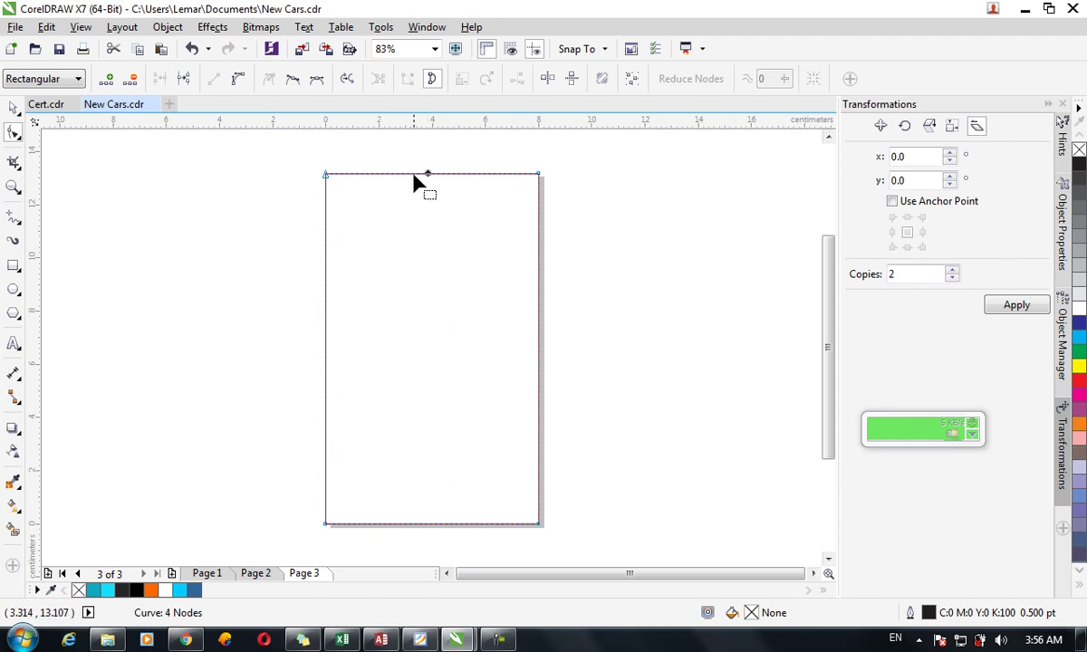
left_click(428, 174)
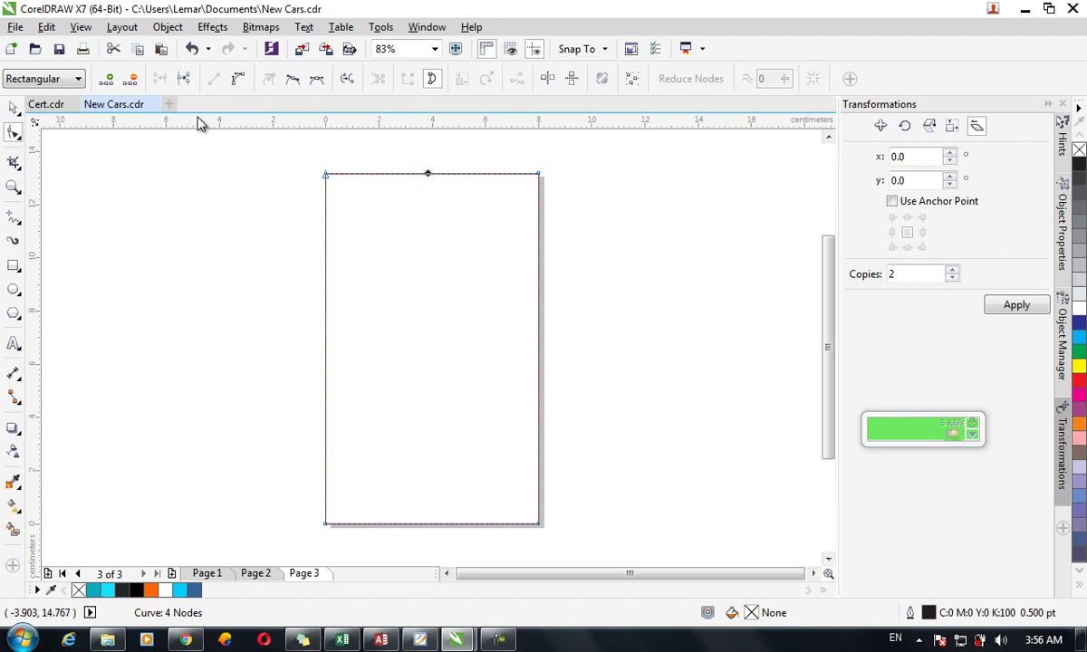
left_click(381, 201)
left_click(325, 245)
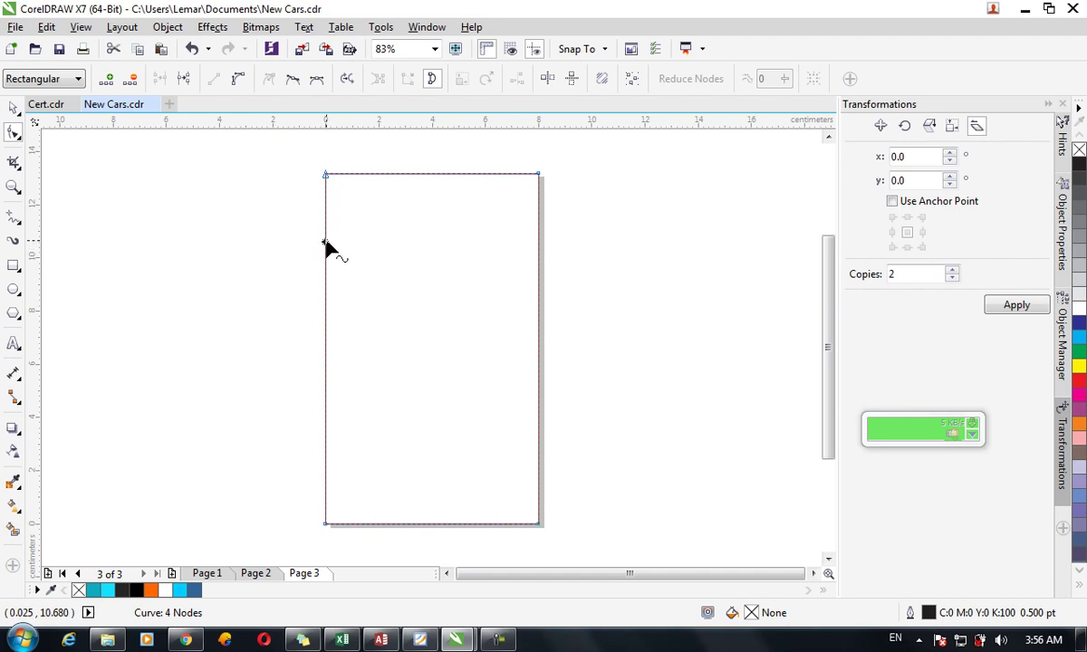
left_click(108, 81)
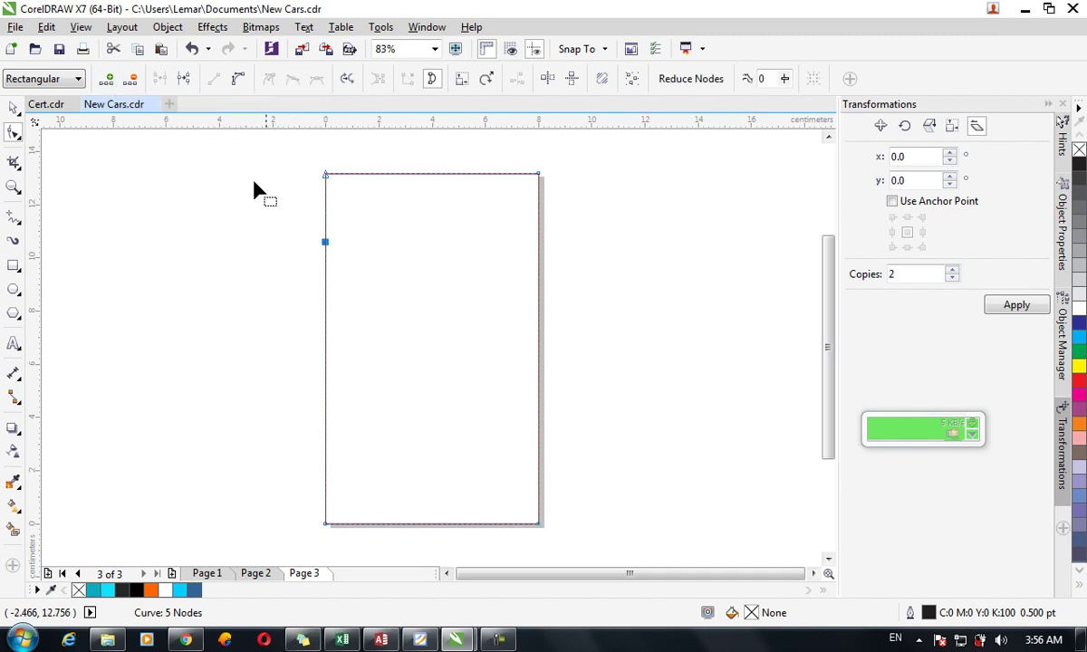
left_click_drag(325, 244, 368, 245)
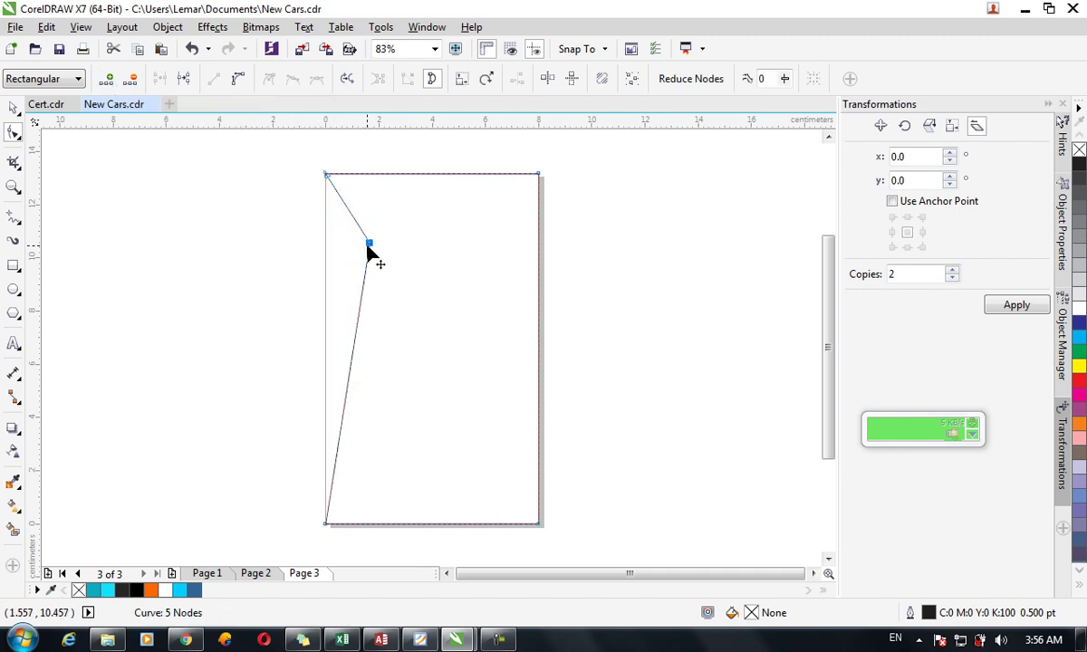
left_click(133, 82)
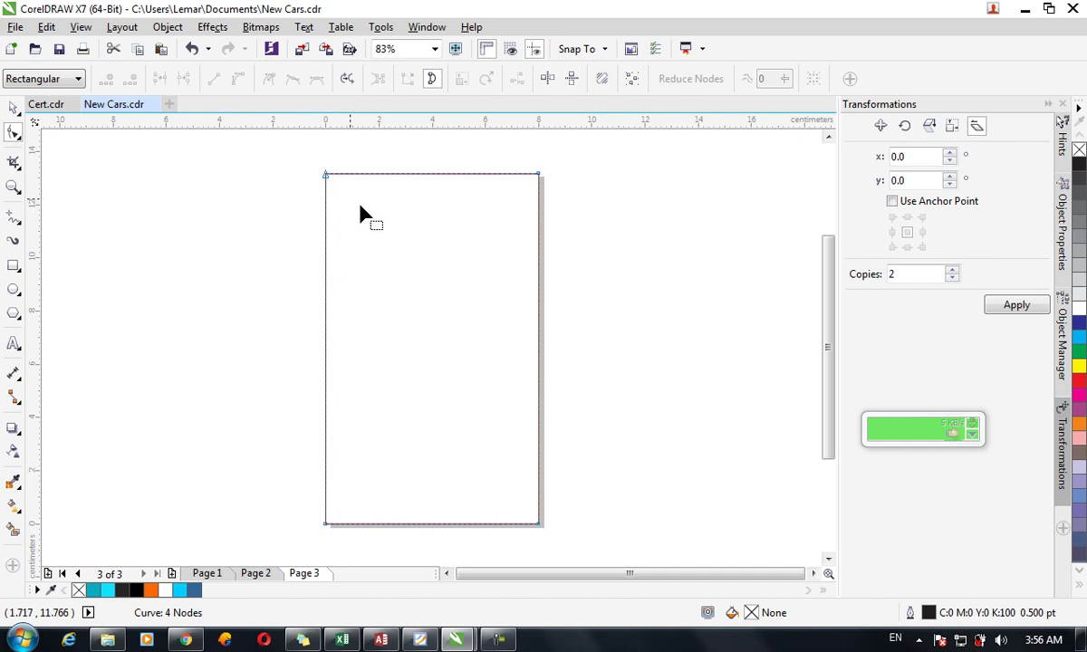
left_click(327, 176)
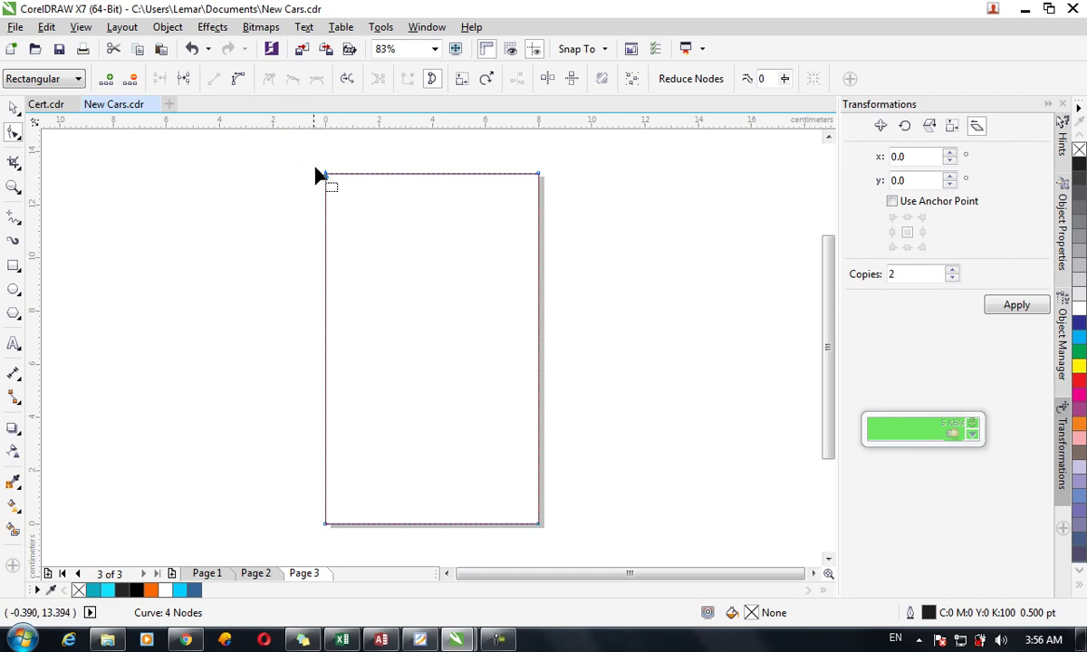
left_click(192, 82)
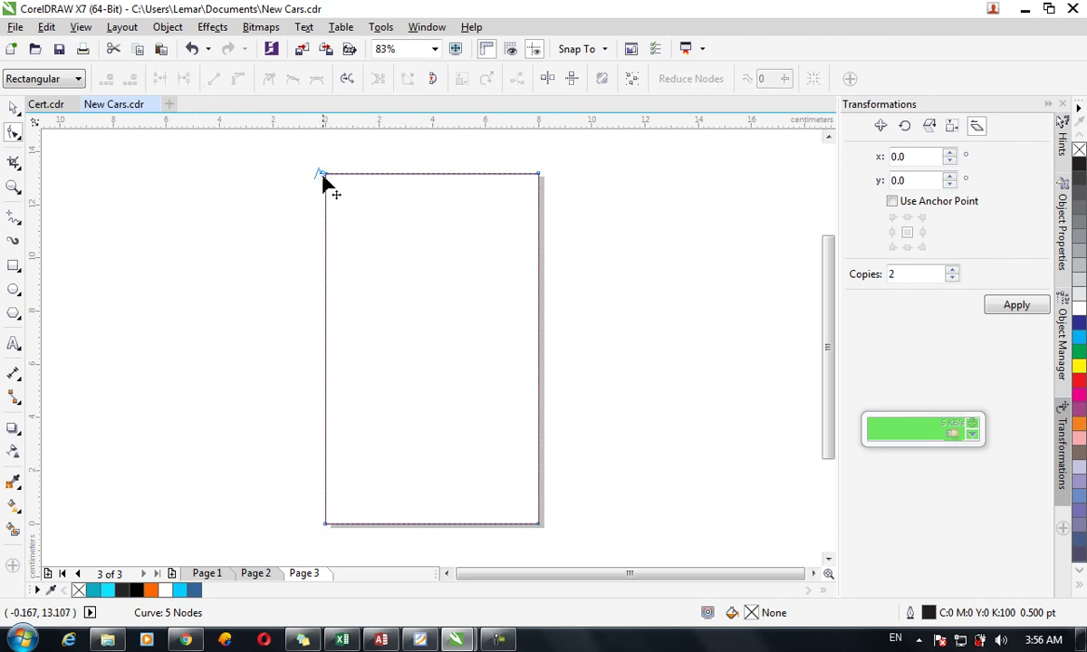
left_click_drag(325, 174, 371, 201)
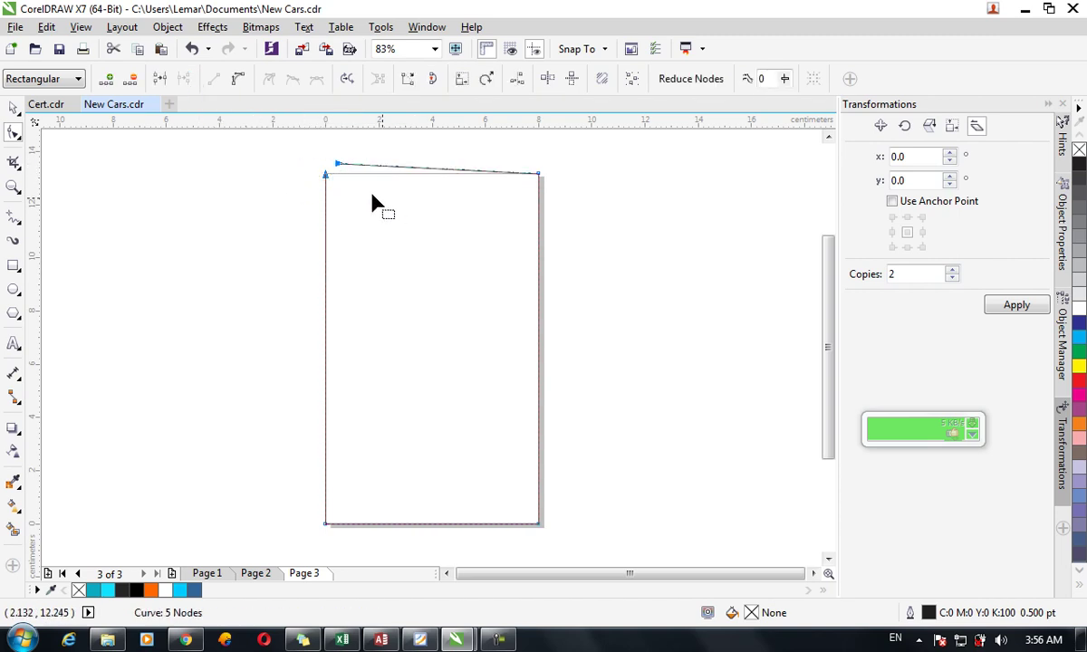
left_click(158, 81)
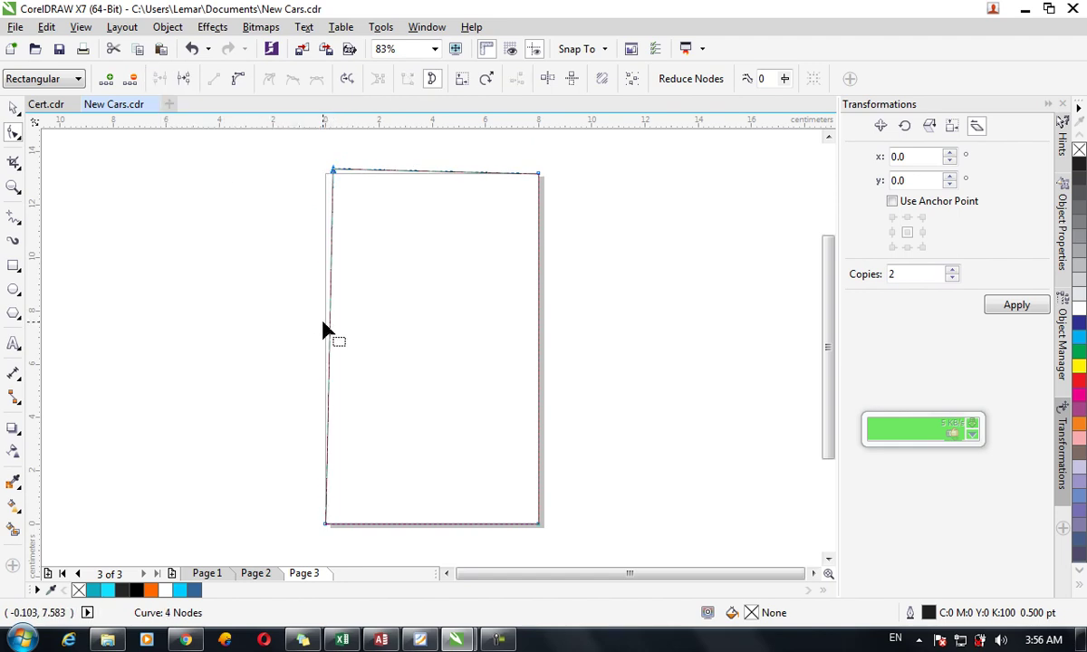
key("ctrl+z")
key("ctrl+z")
key("ctrl+shift+z")
left_click(14, 218)
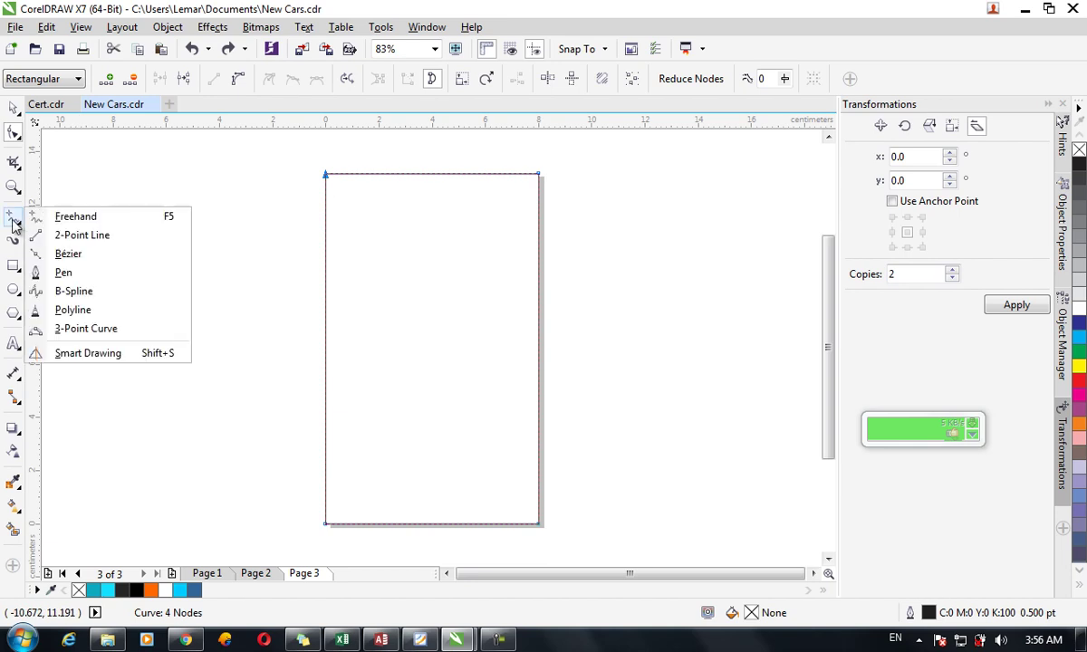
Draw a connected multi-segment open line shape left of the page.
left_click(76, 237)
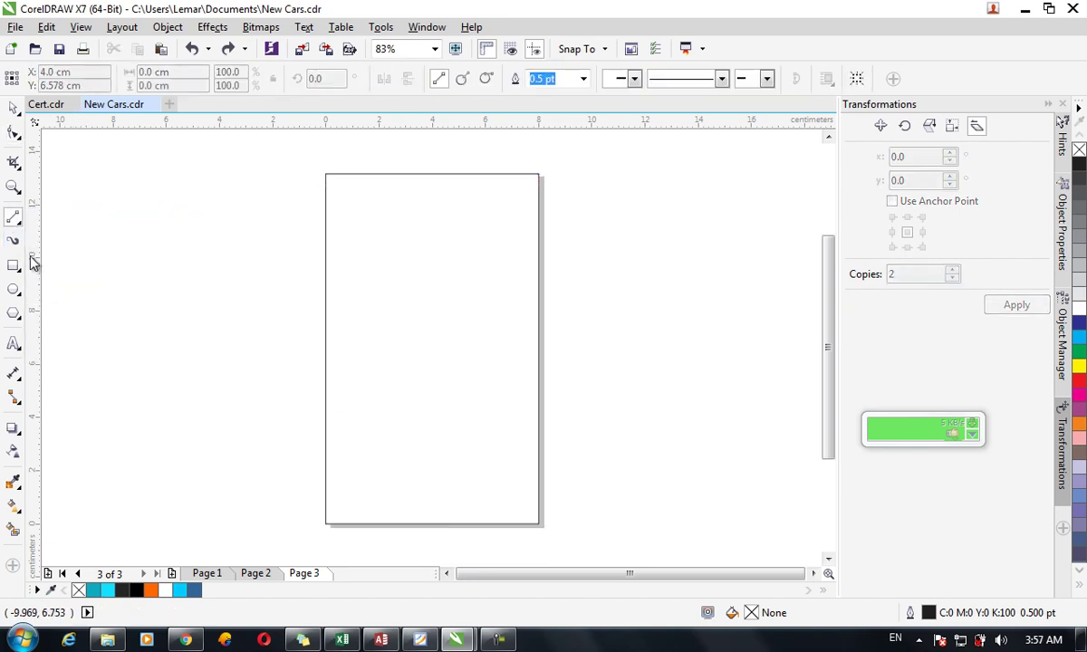
mouse_move(47, 276)
left_mouse_down()
mouse_move(97, 422)
mouse_move(208, 378)
mouse_move(189, 189)
left_mouse_up()
left_click_drag(165, 315, 66, 284)
left_click(11, 181)
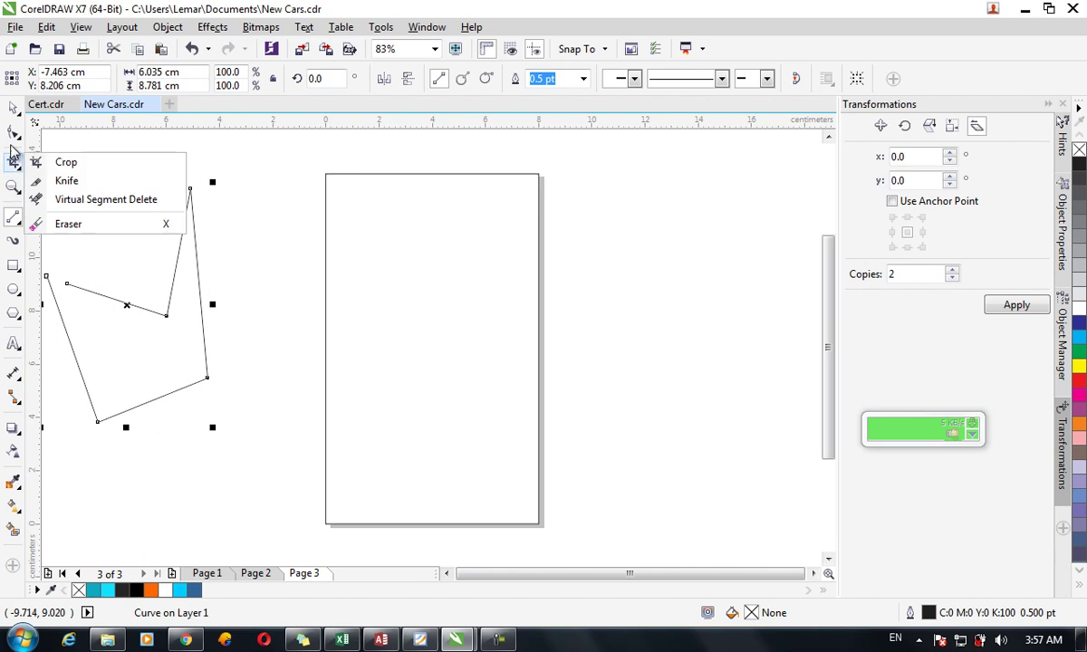
Join the shape's two open end nodes into a closed five-node polygon.
mouse_move(12, 140)
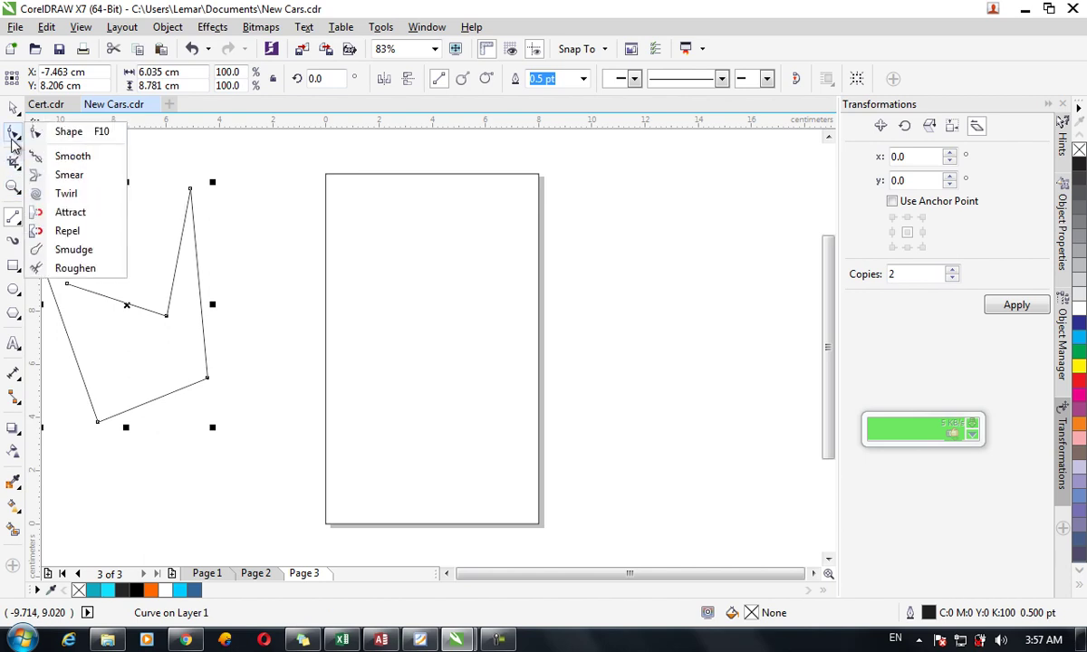
left_click(86, 133)
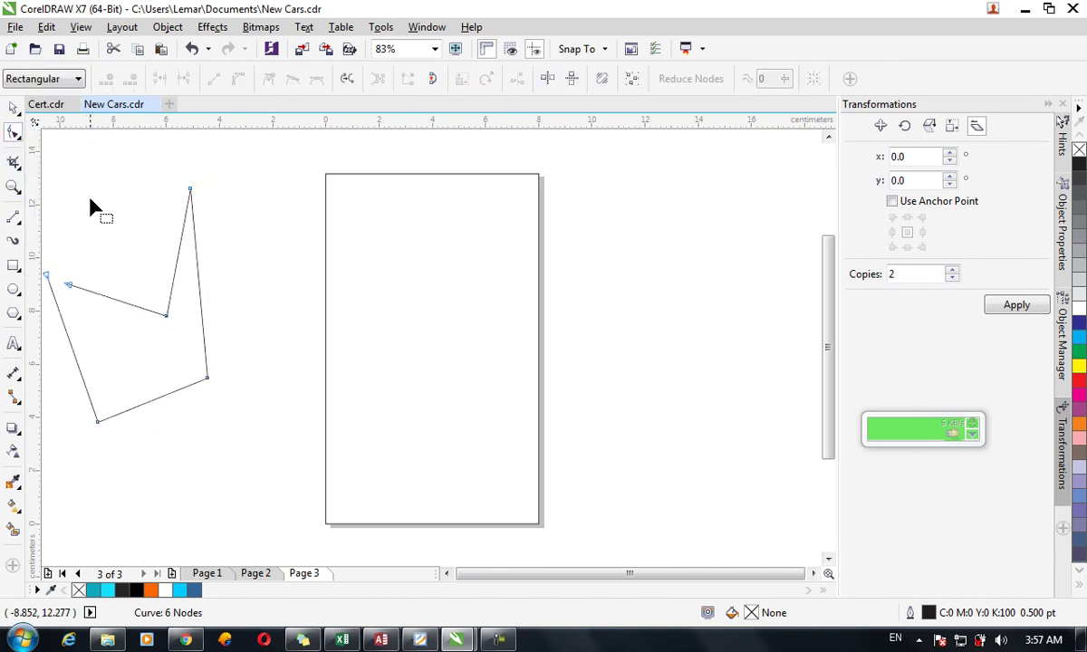
left_click_drag(93, 229, 168, 238)
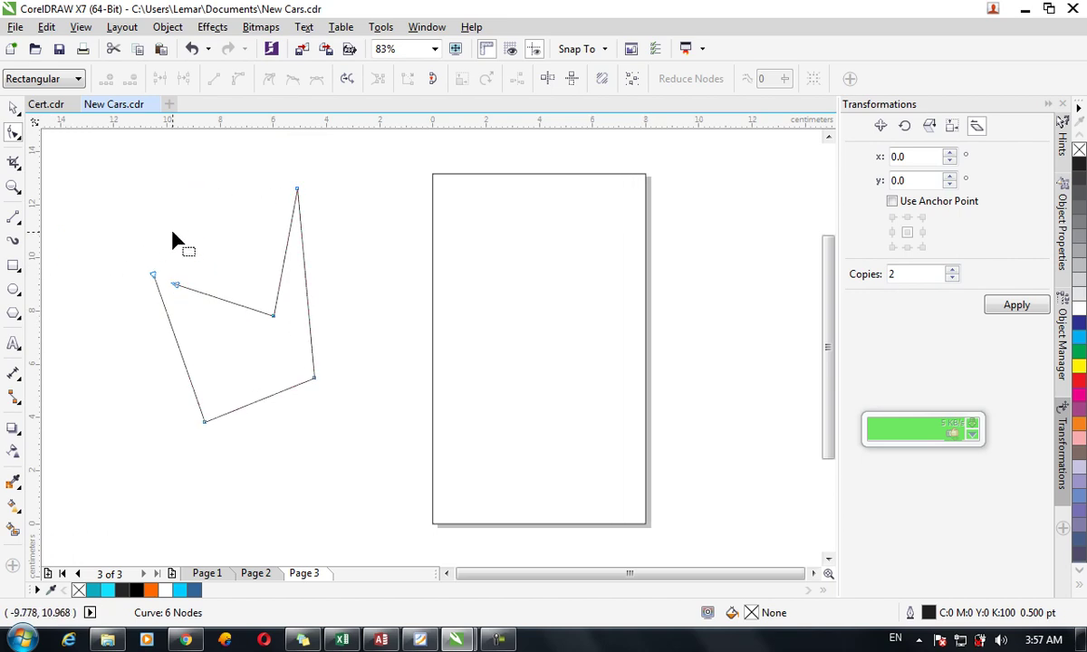
left_click_drag(112, 216, 205, 310)
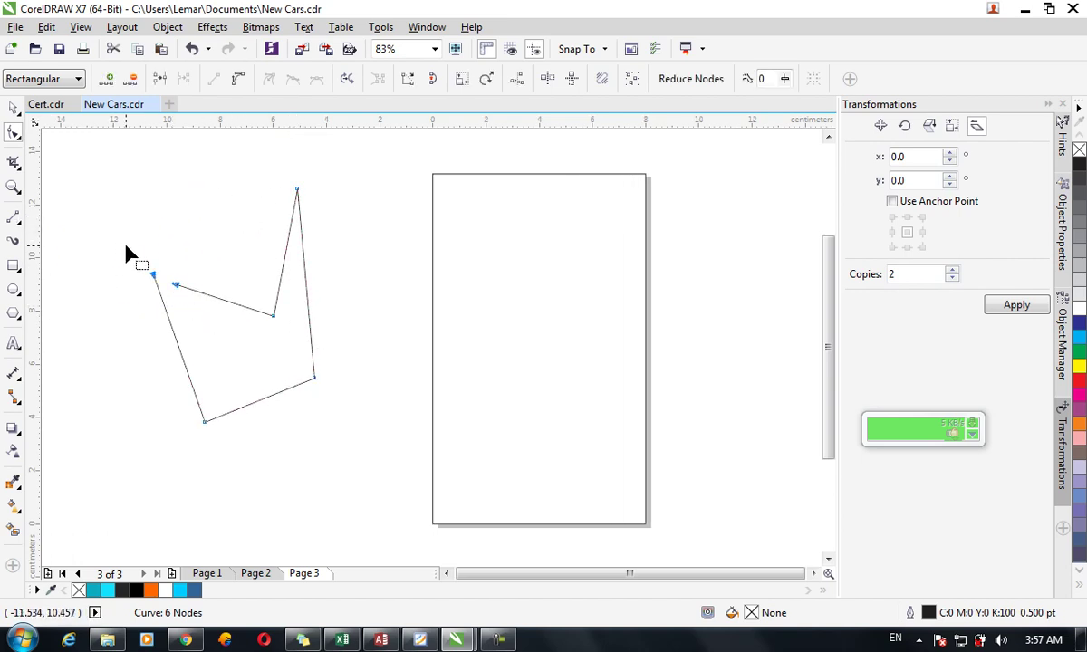
left_click(162, 80)
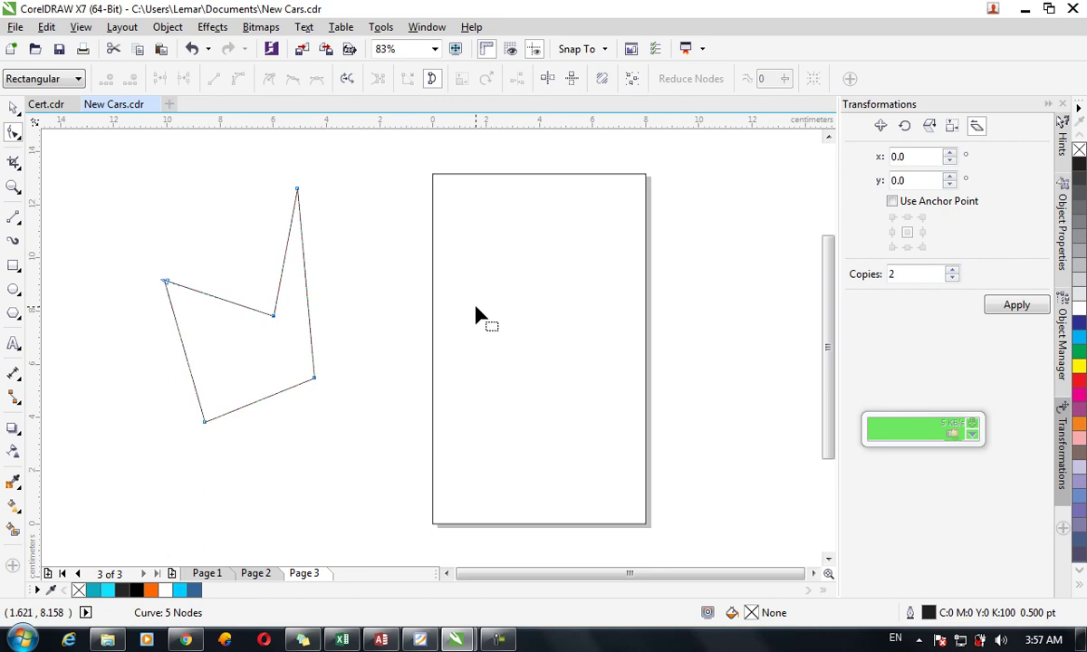
left_click(433, 174)
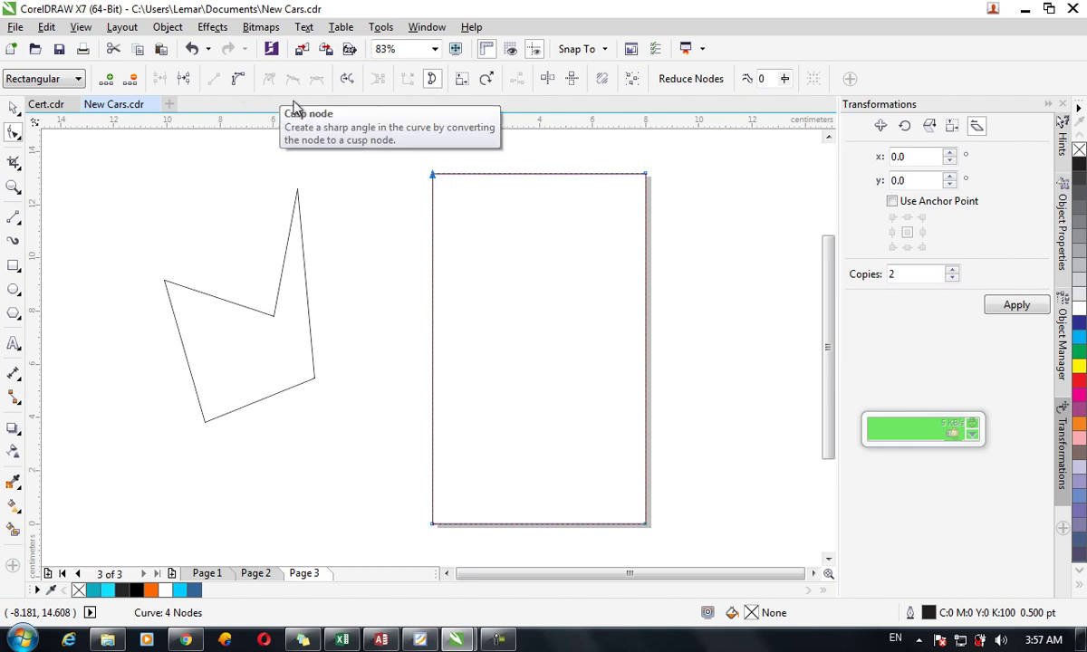
left_click(510, 186)
left_click(506, 174)
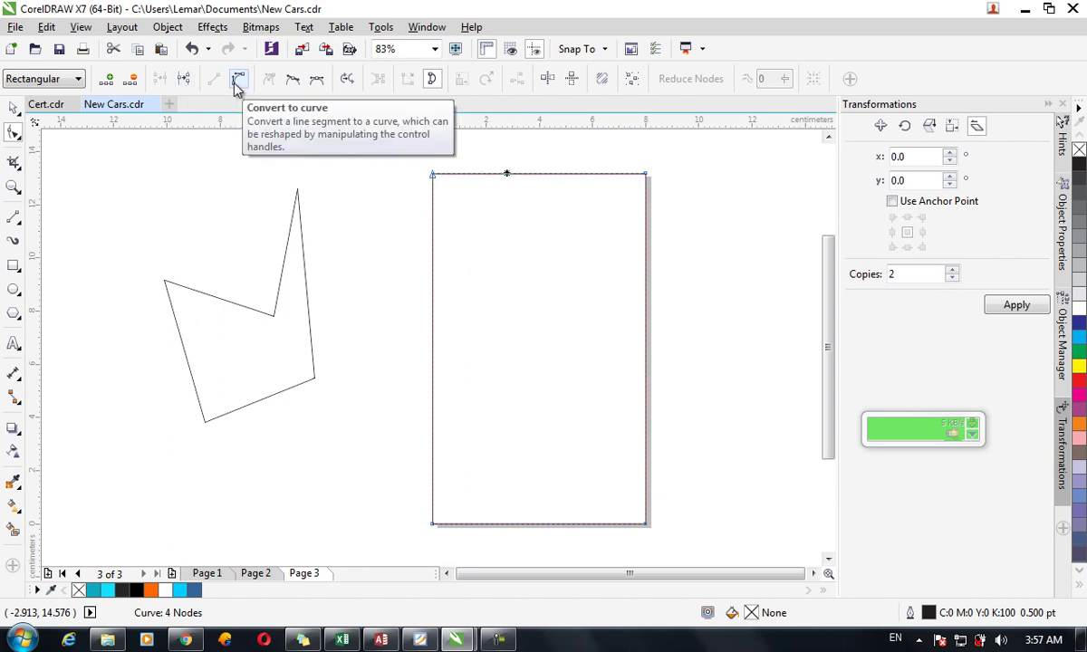
left_click(237, 81)
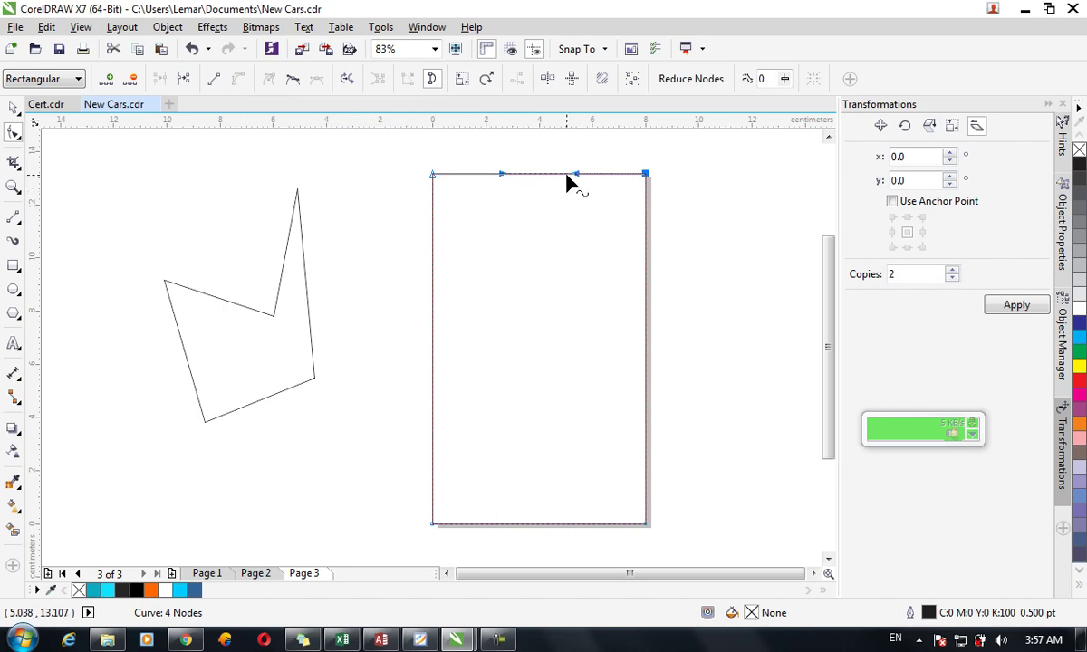
left_click_drag(555, 176, 546, 206)
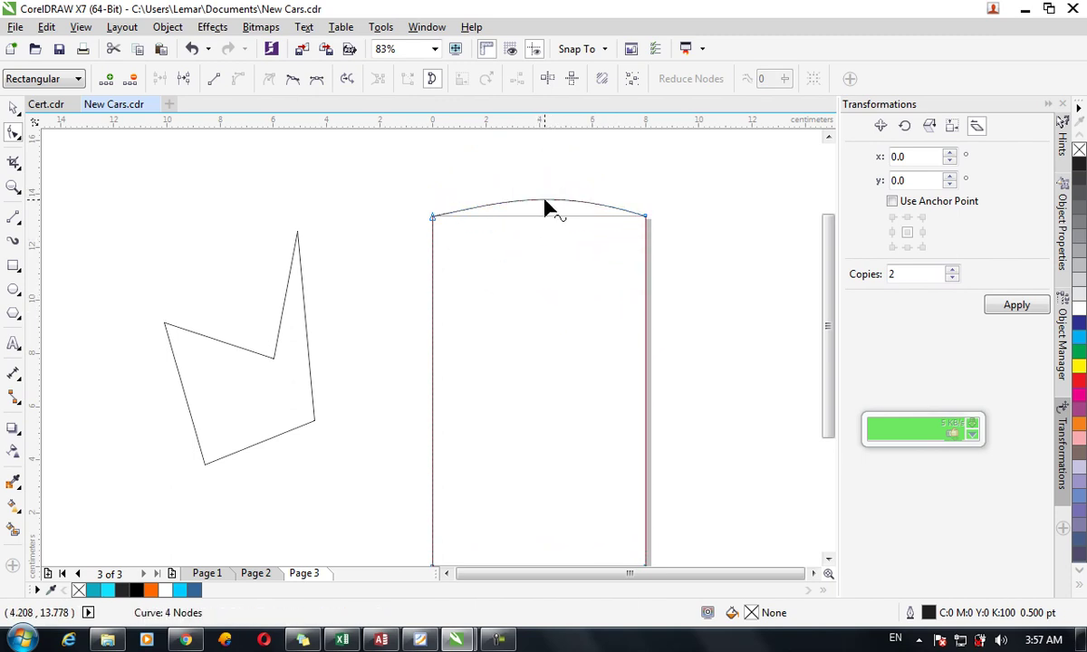
left_click(644, 218)
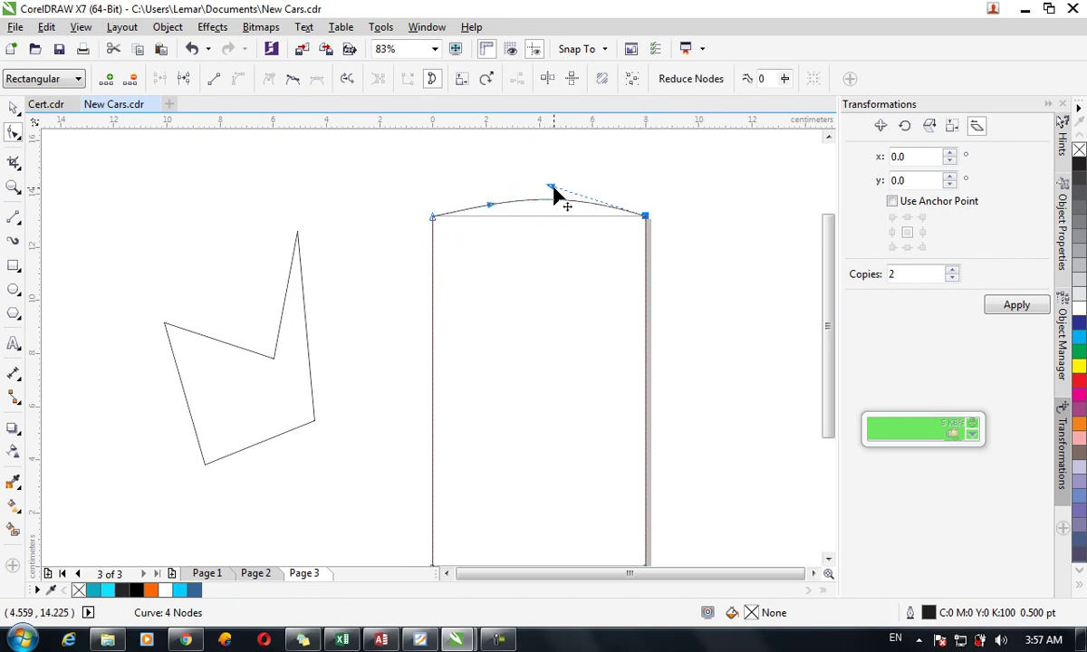
left_click_drag(551, 188, 591, 288)
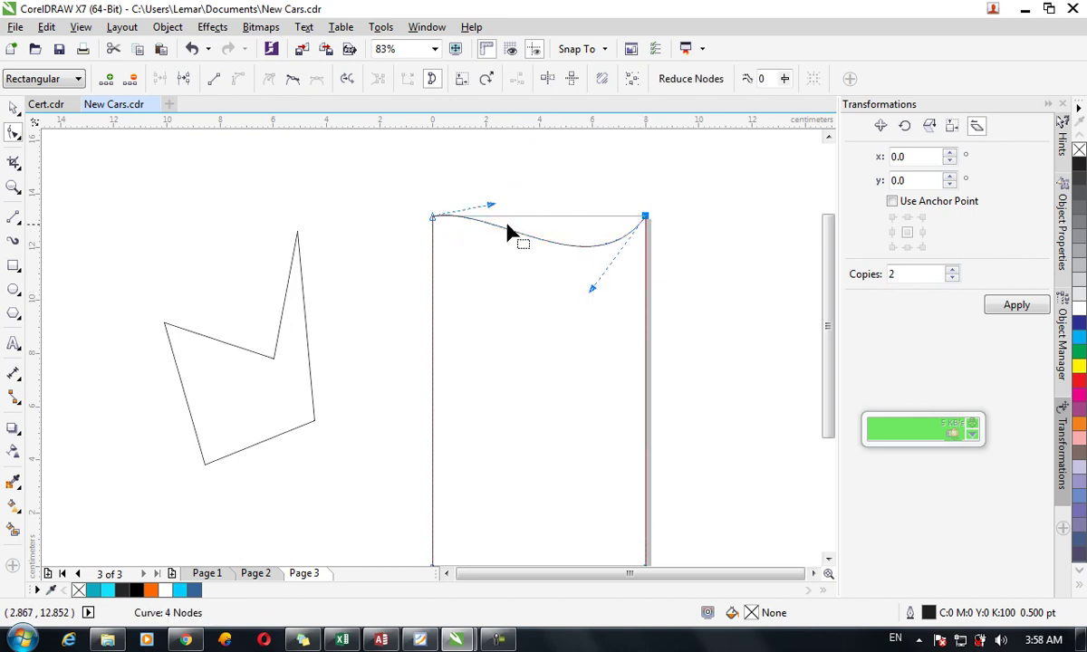
left_click_drag(492, 208, 488, 180)
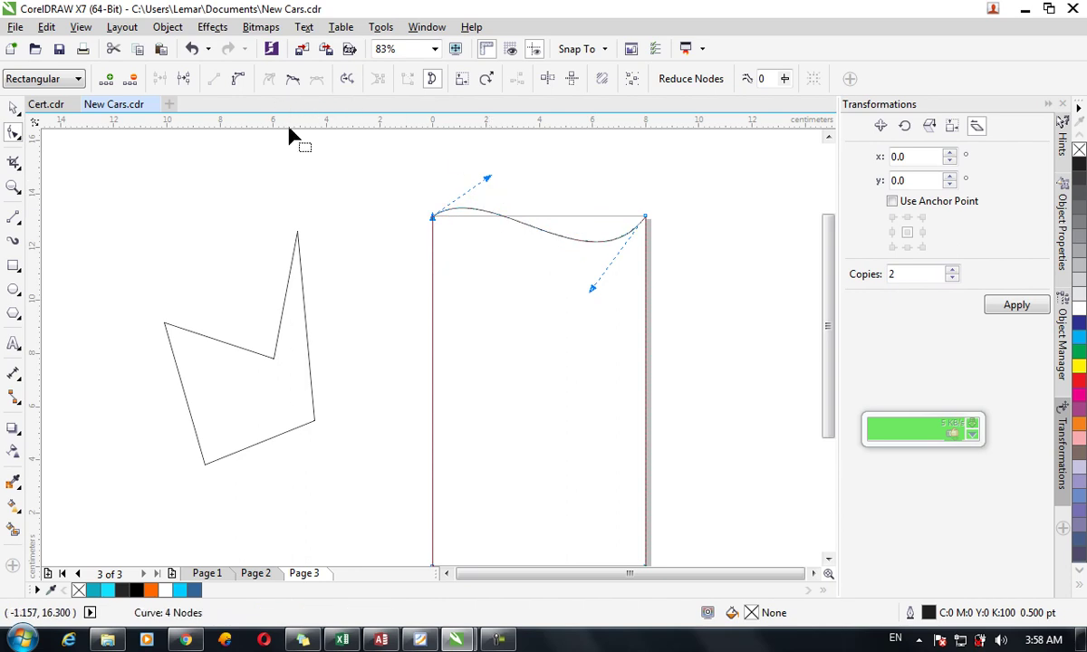
left_click(553, 234)
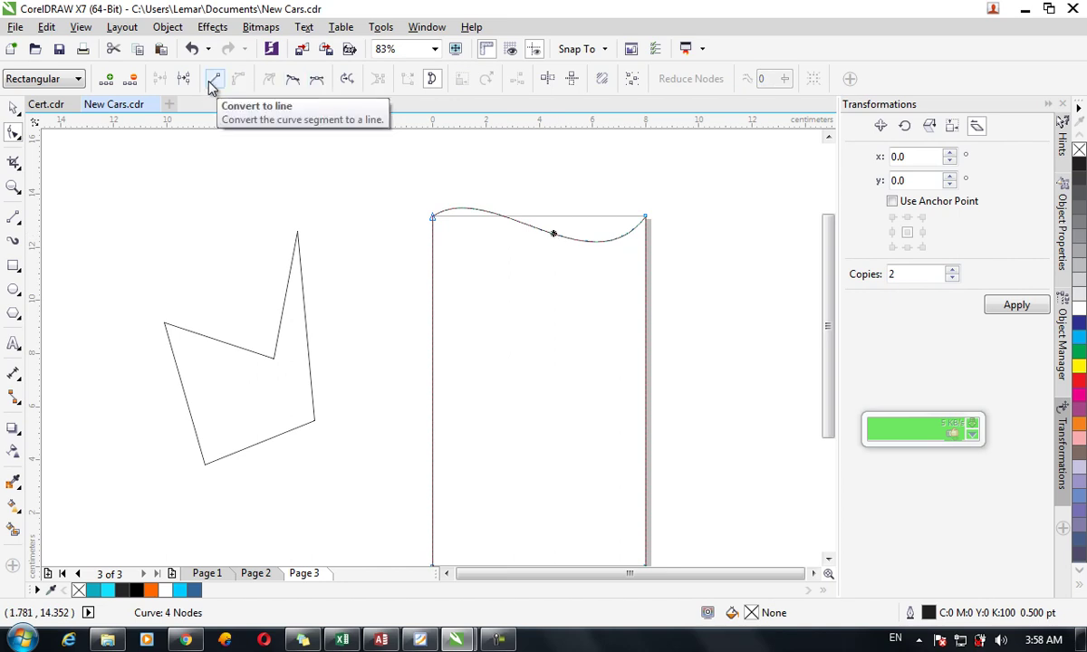
left_click(212, 82)
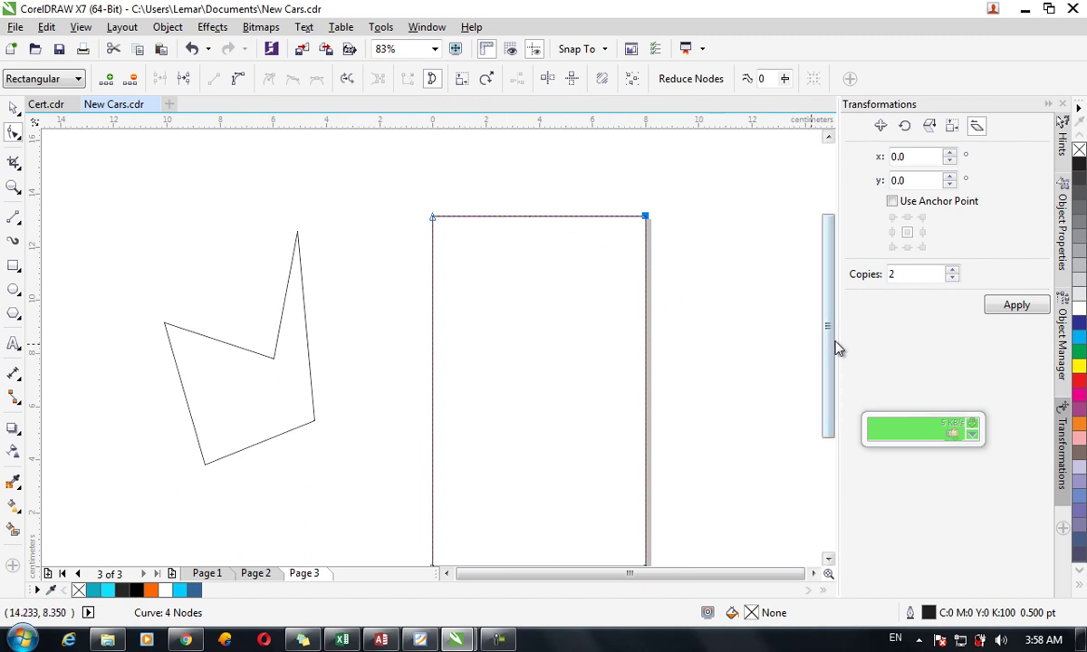
scroll(832, 363, "down", 3)
mouse_move(663, 478)
left_mouse_down()
mouse_move(342, 489)
mouse_move(267, 436)
left_mouse_up()
left_click_drag(702, 514, 331, 396)
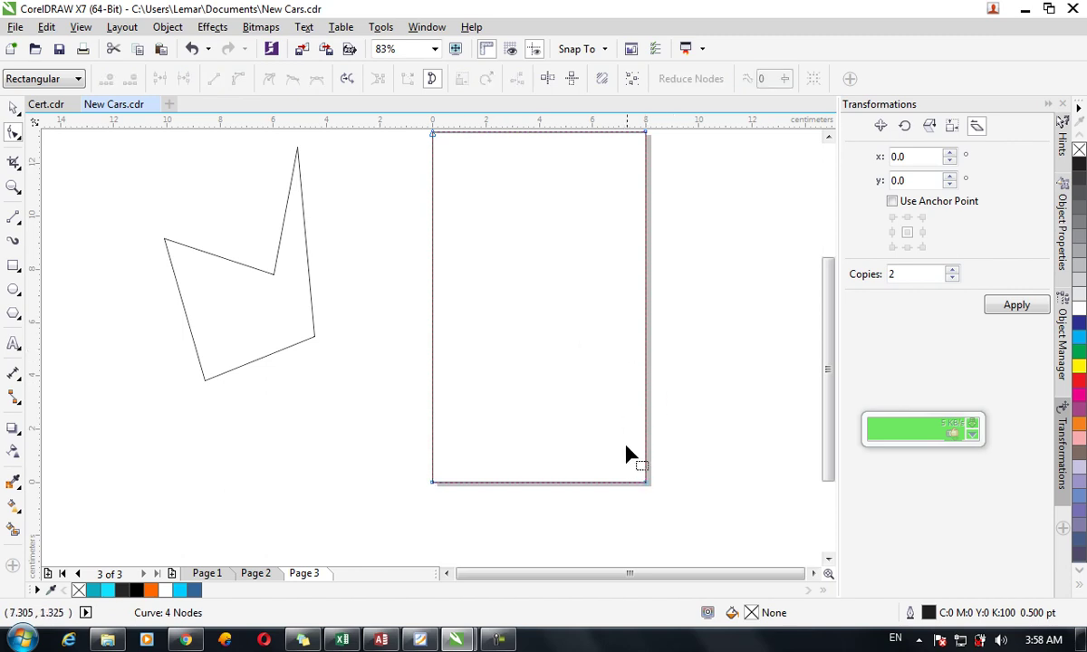
Try curving the edges at the bottom-right corner, then undo those attempts.
left_click(644, 486)
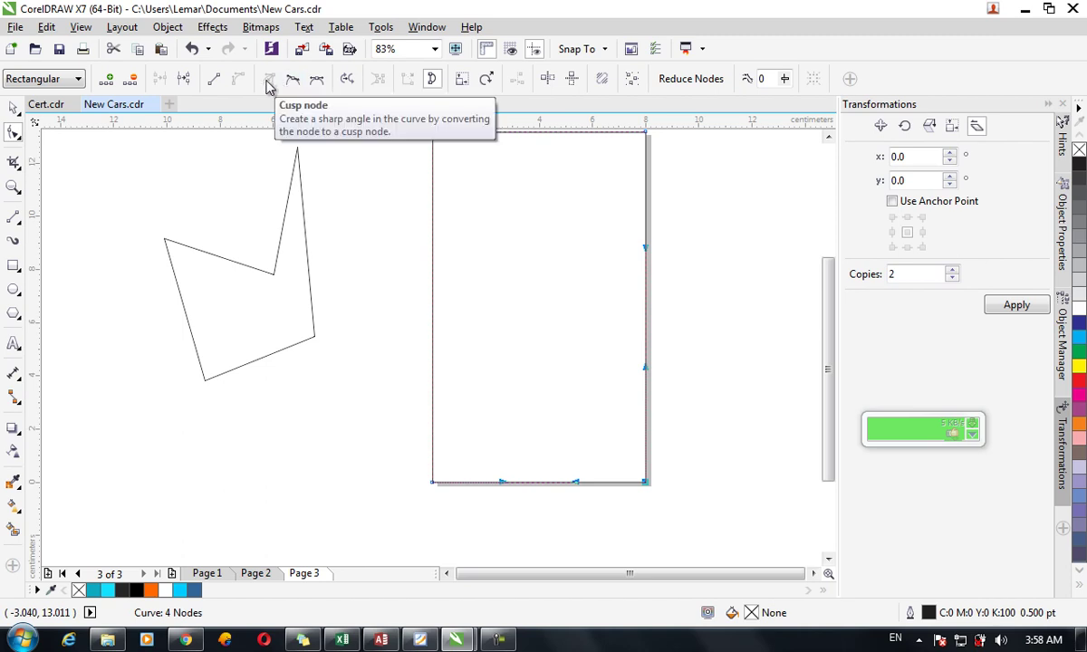
left_click(713, 472)
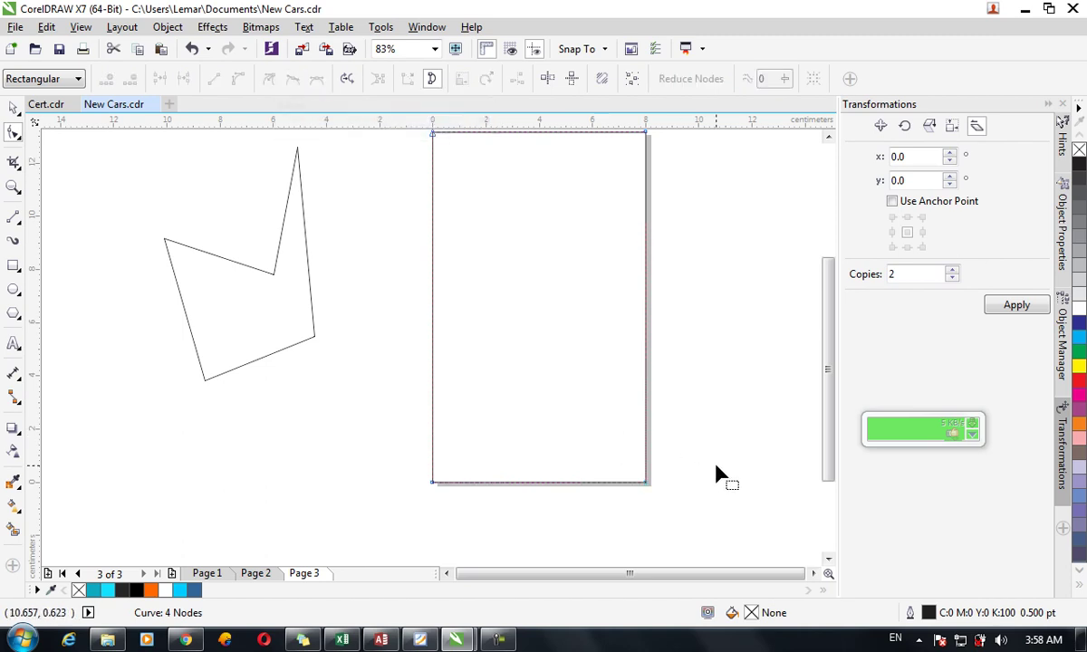
left_click(646, 485)
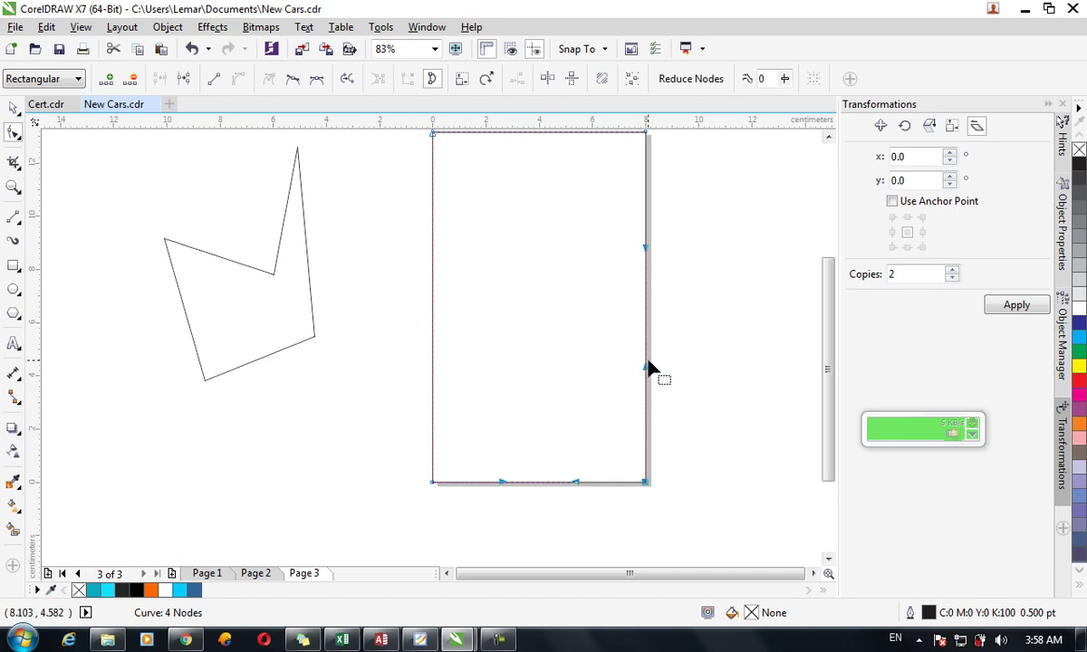
left_click_drag(605, 374, 601, 378)
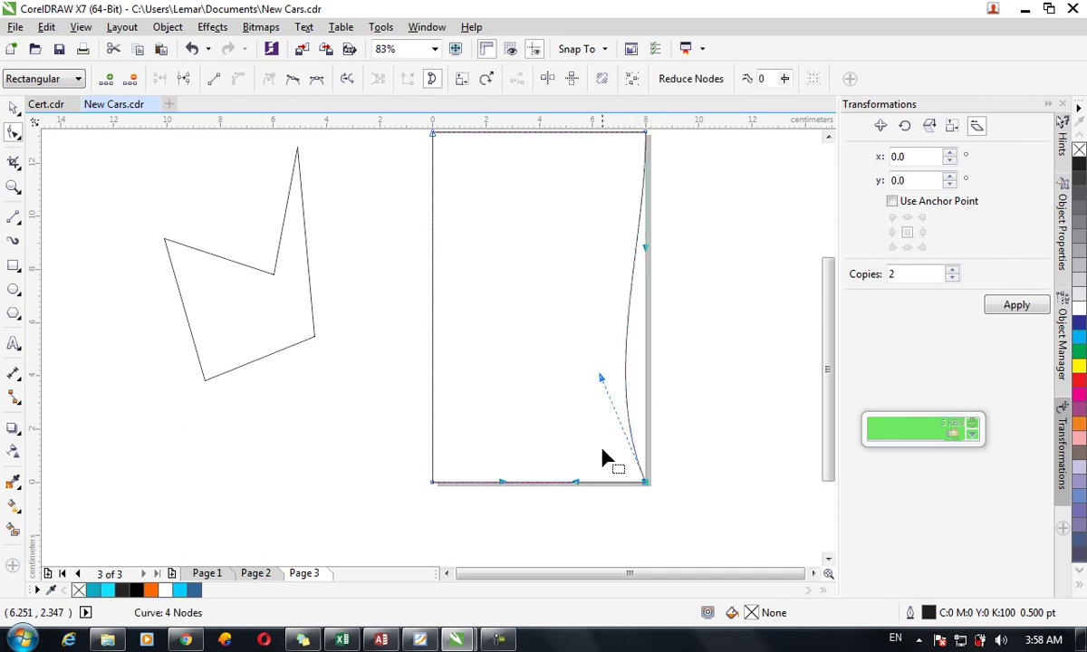
left_click_drag(575, 485, 595, 538)
key("ctrl+z")
key("ctrl+z")
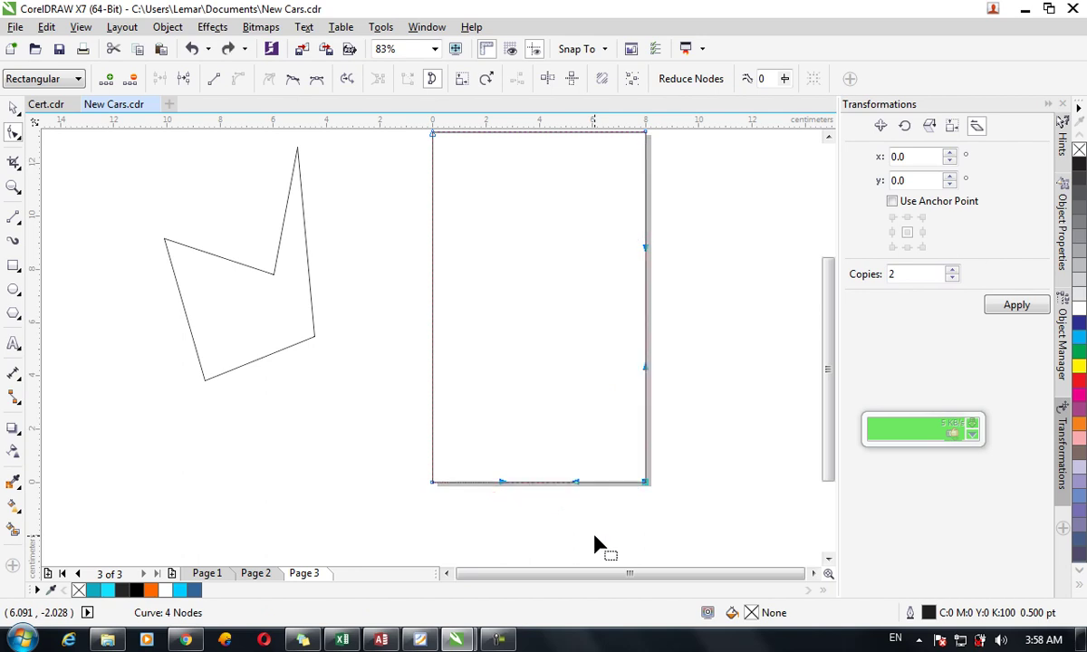
left_click_drag(648, 369, 682, 396)
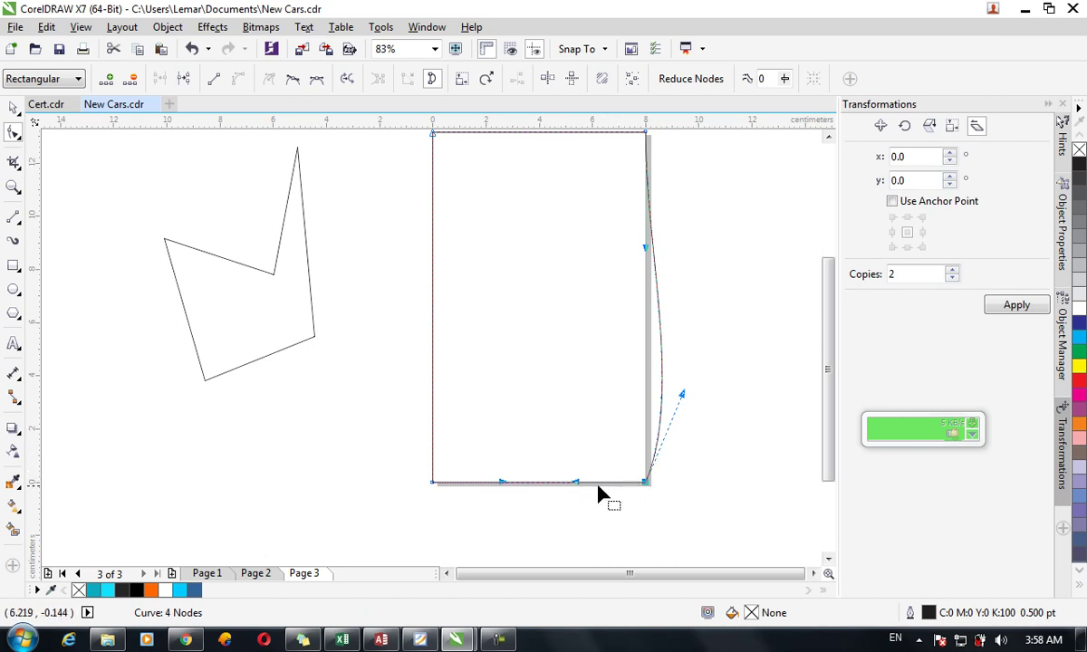
key("ctrl+z")
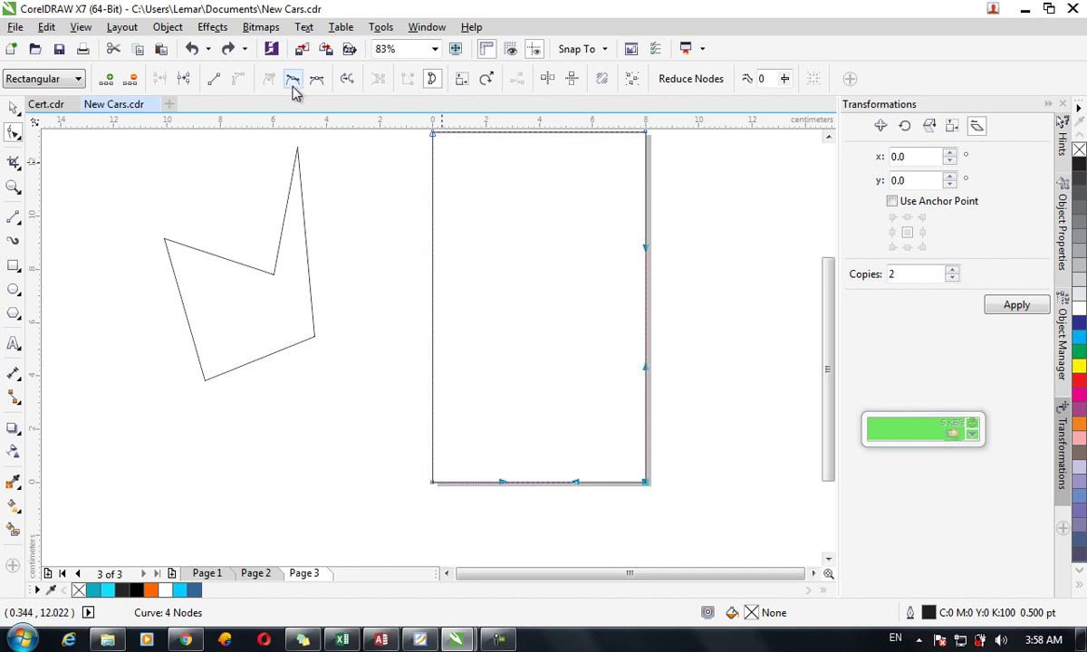
Make the bottom-right node smooth and drag its handles into an outward side bulge and bottom dip.
left_click(293, 84)
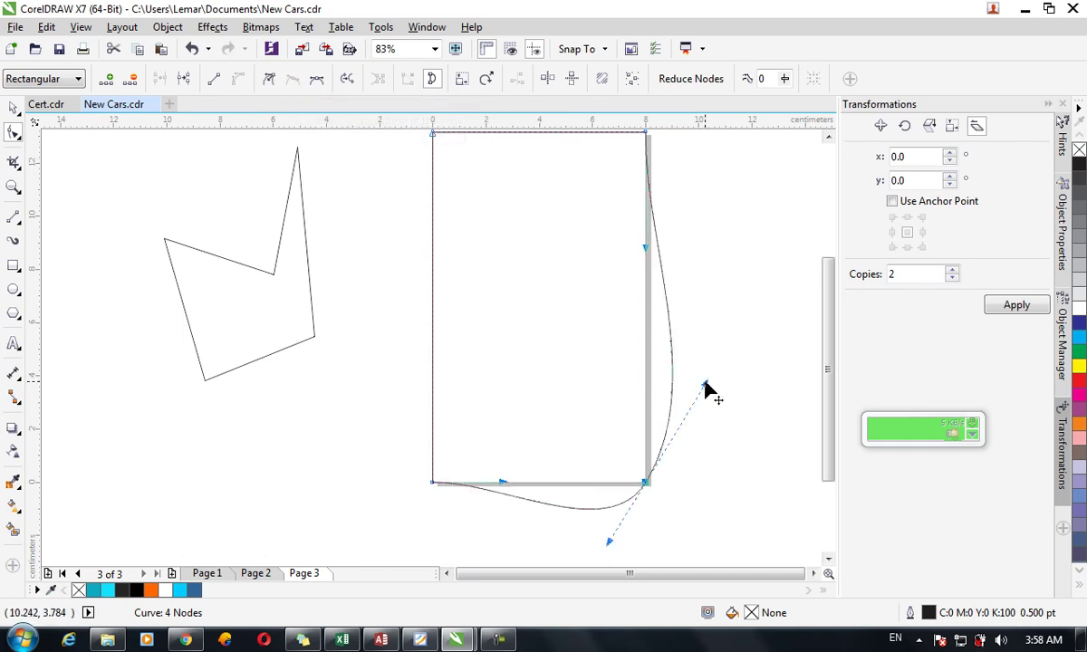
left_click_drag(705, 387, 784, 443)
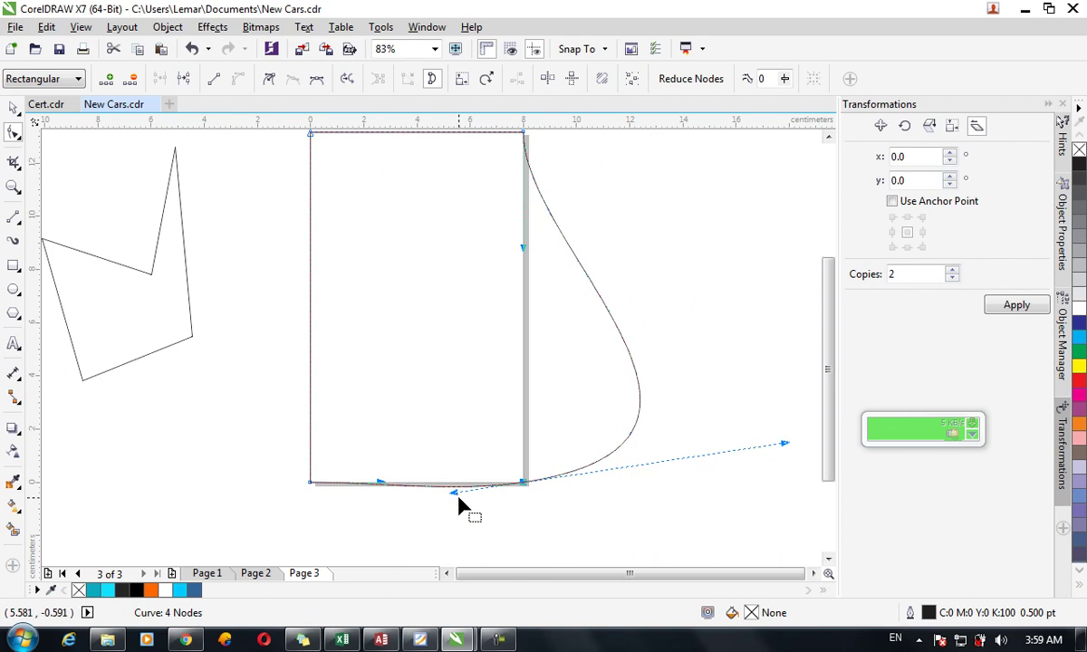
left_click_drag(456, 495, 465, 534)
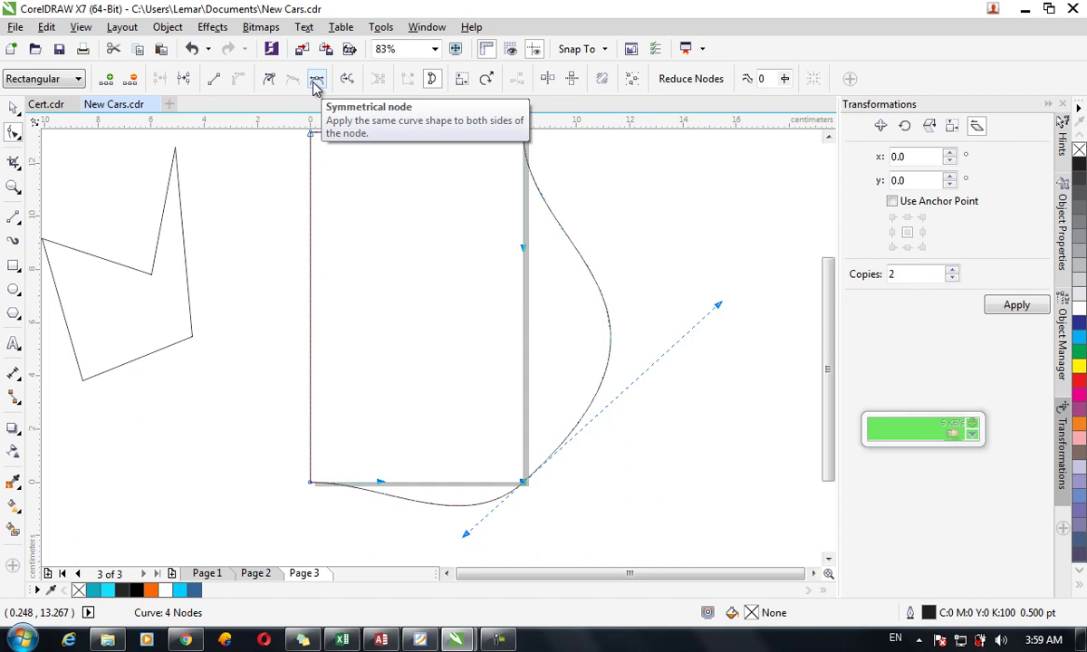
Make the bottom-right node symmetrical and pull its handle inward into a deeper bottom dip.
left_click(316, 80)
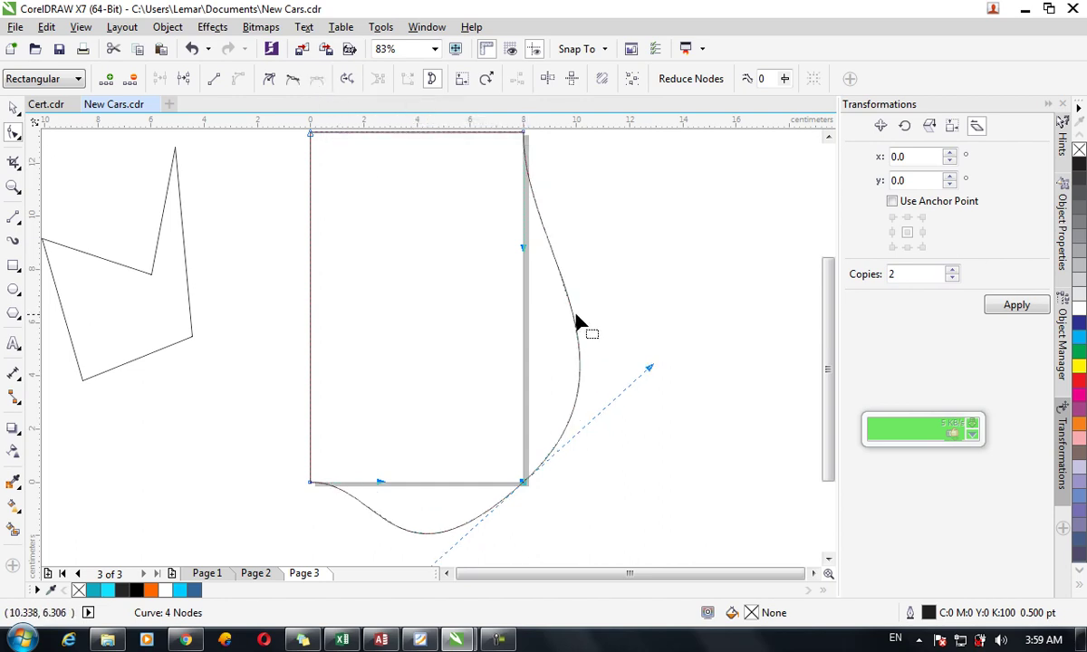
left_click(654, 380)
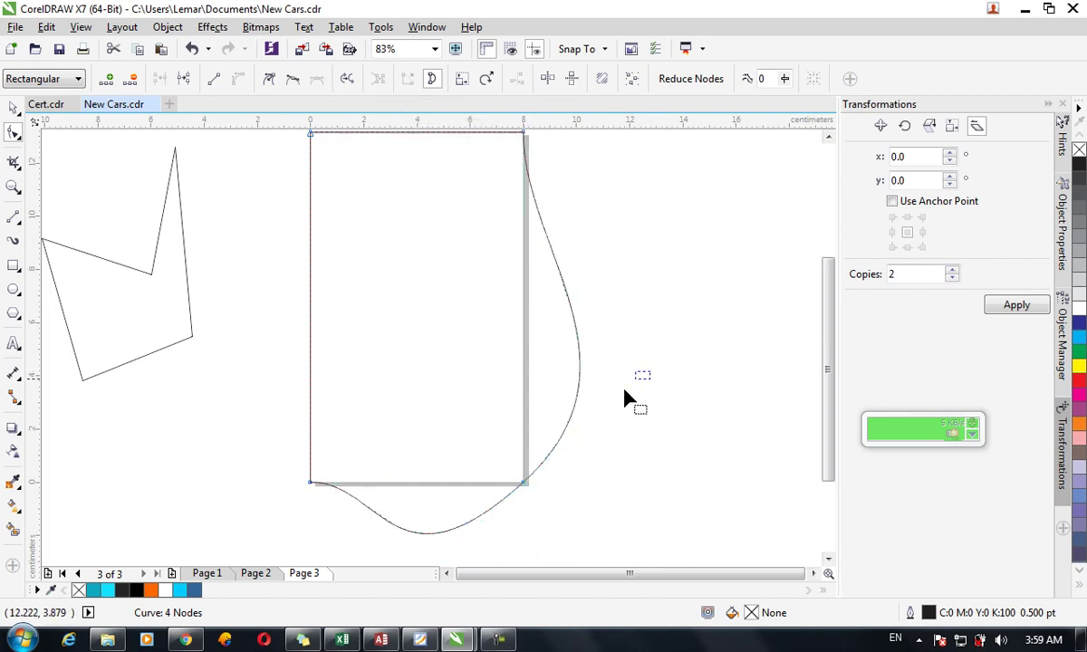
left_click(525, 487)
left_click_drag(649, 368, 582, 340)
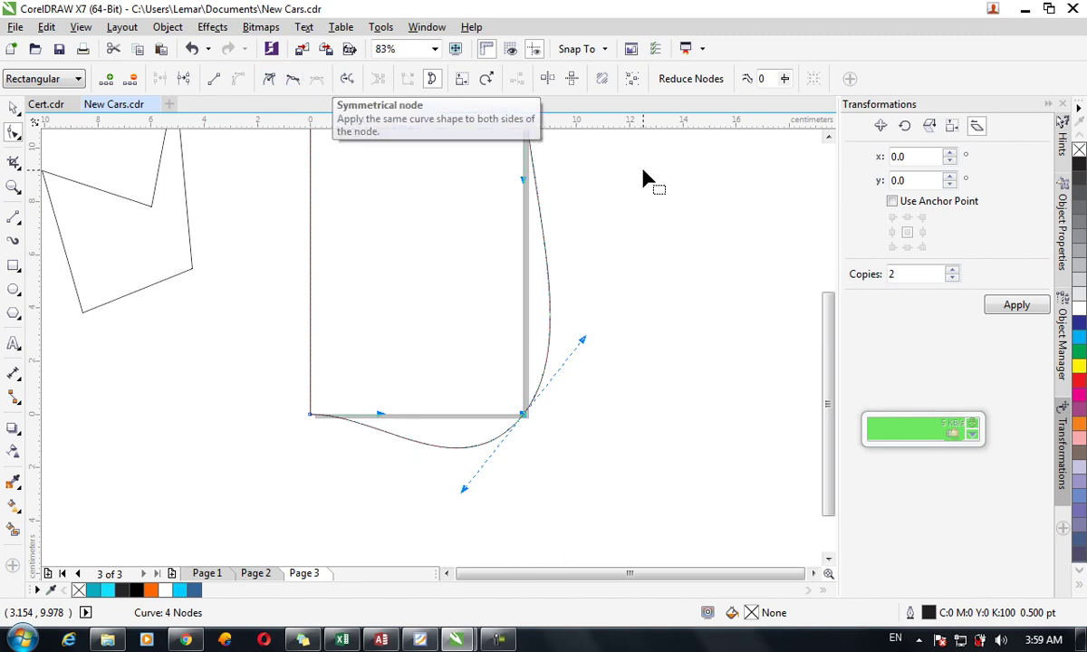
left_click_drag(829, 318, 829, 175)
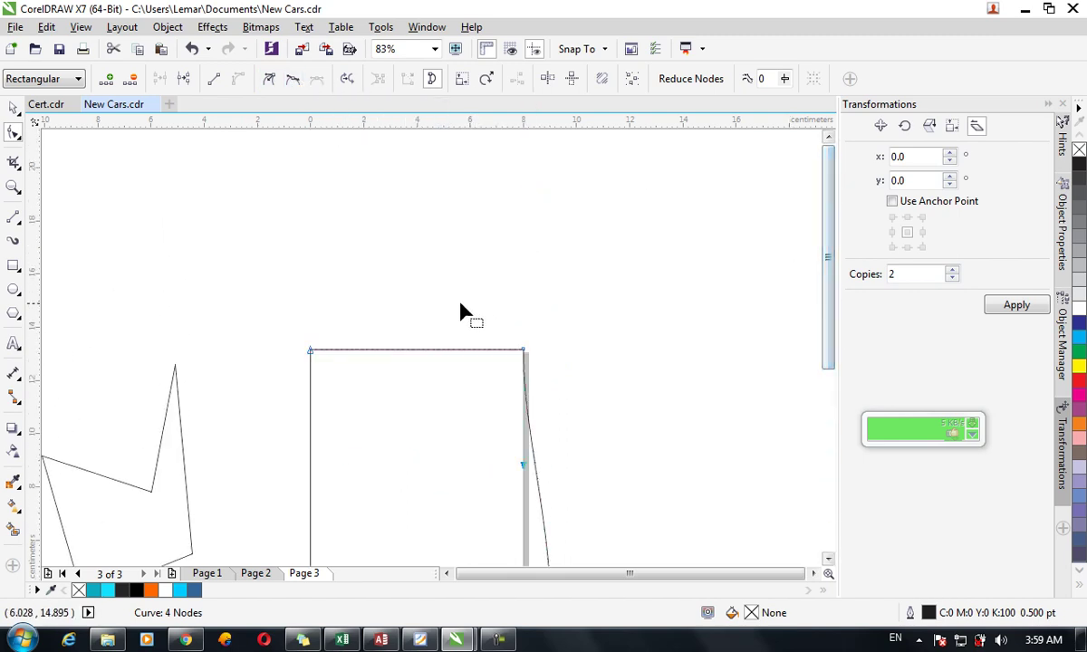
Zoom in on the rectangle's top-left corner and select its corner node.
key("z")
left_click_drag(298, 339, 357, 383)
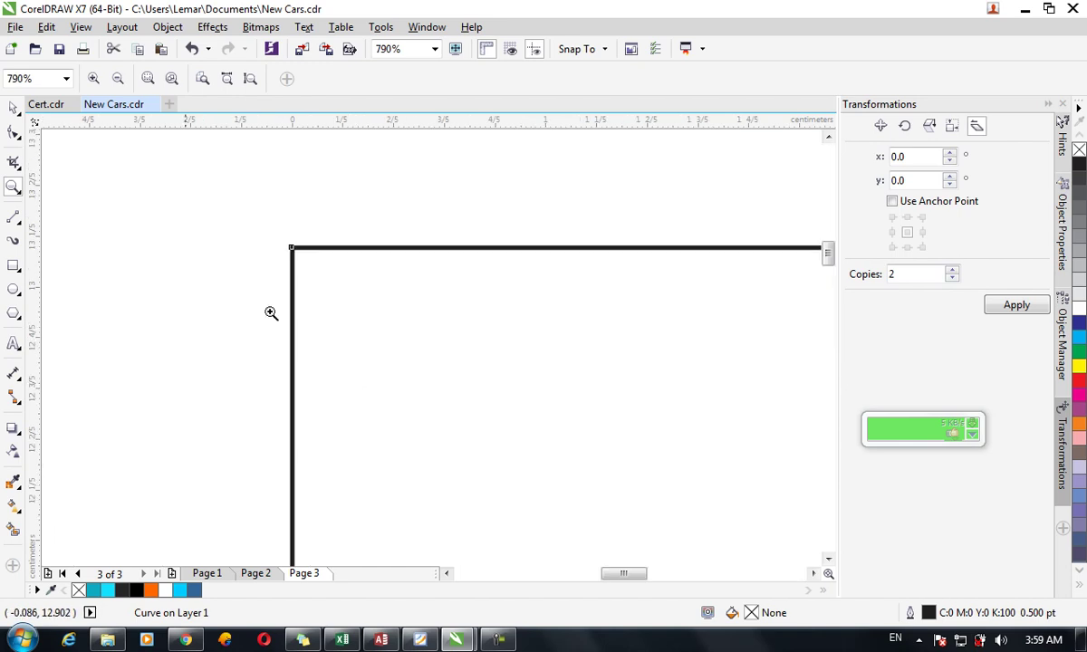
left_click(16, 132)
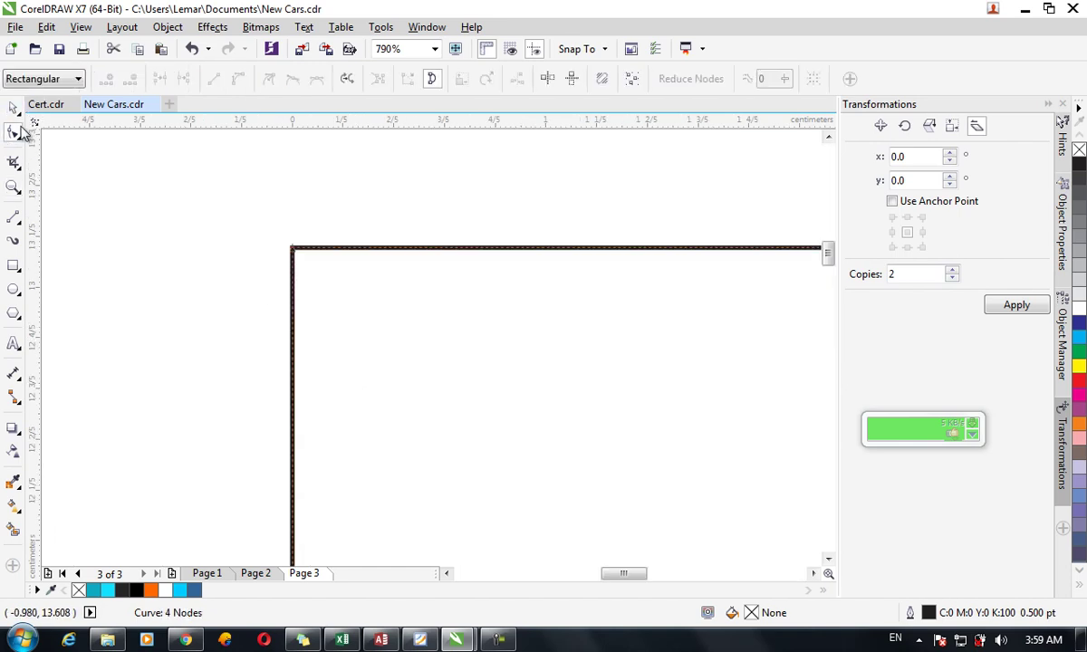
left_click(294, 249)
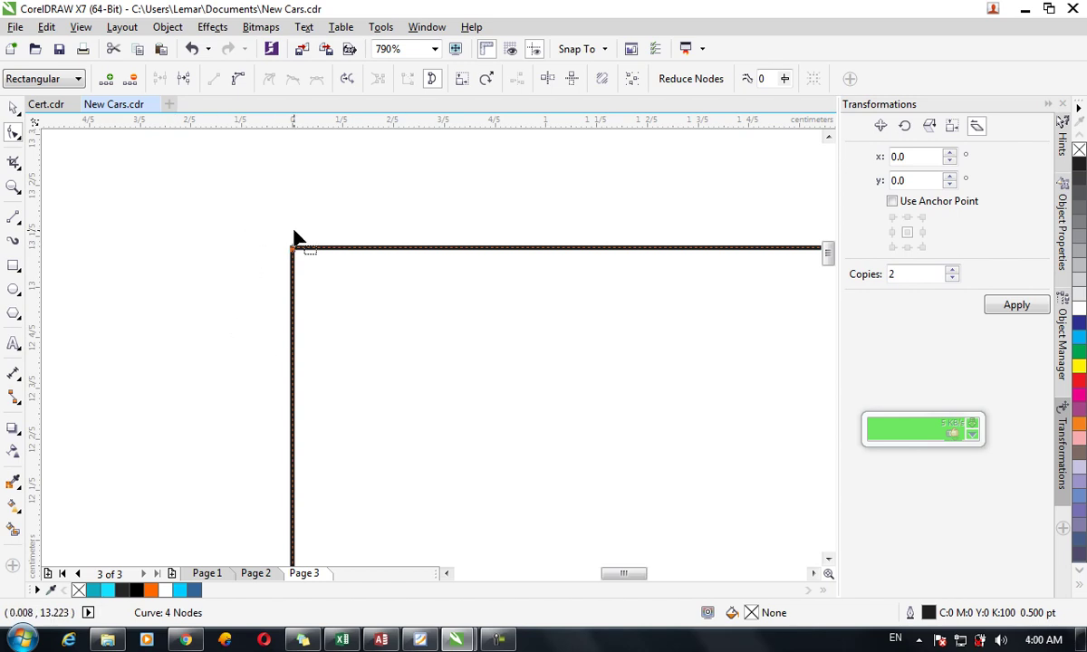
key("z")
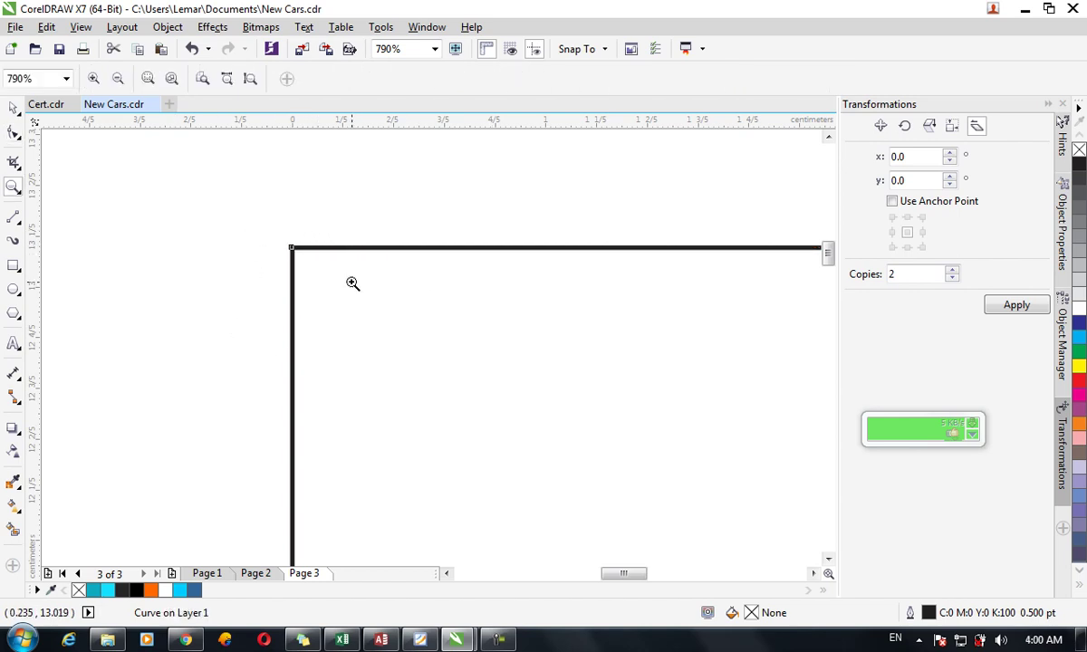
key("F3")
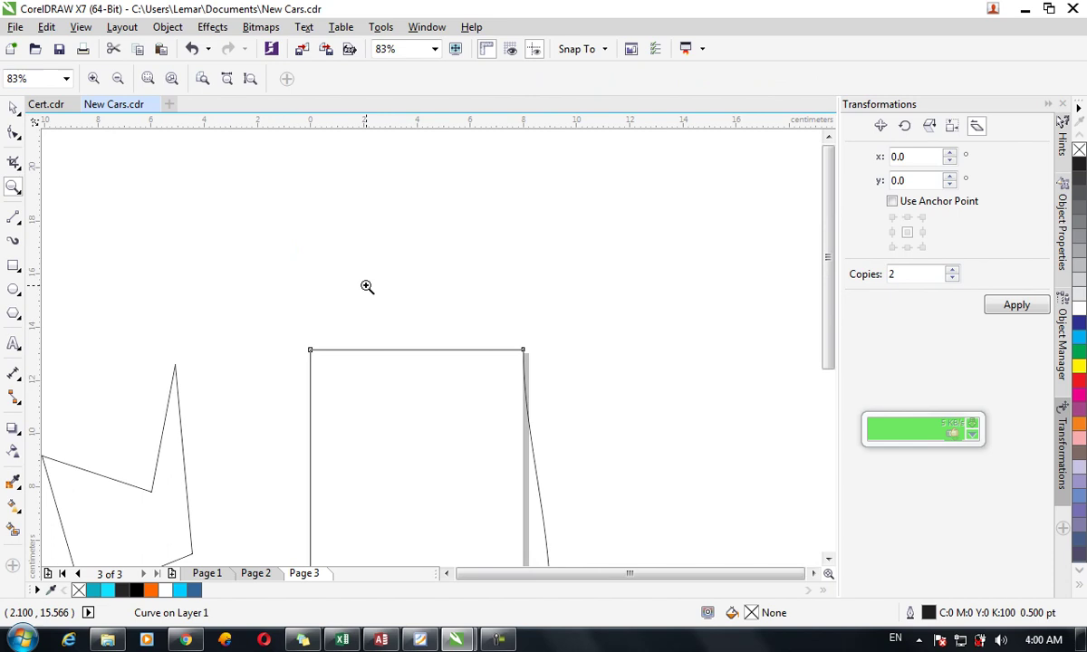
left_click(367, 287)
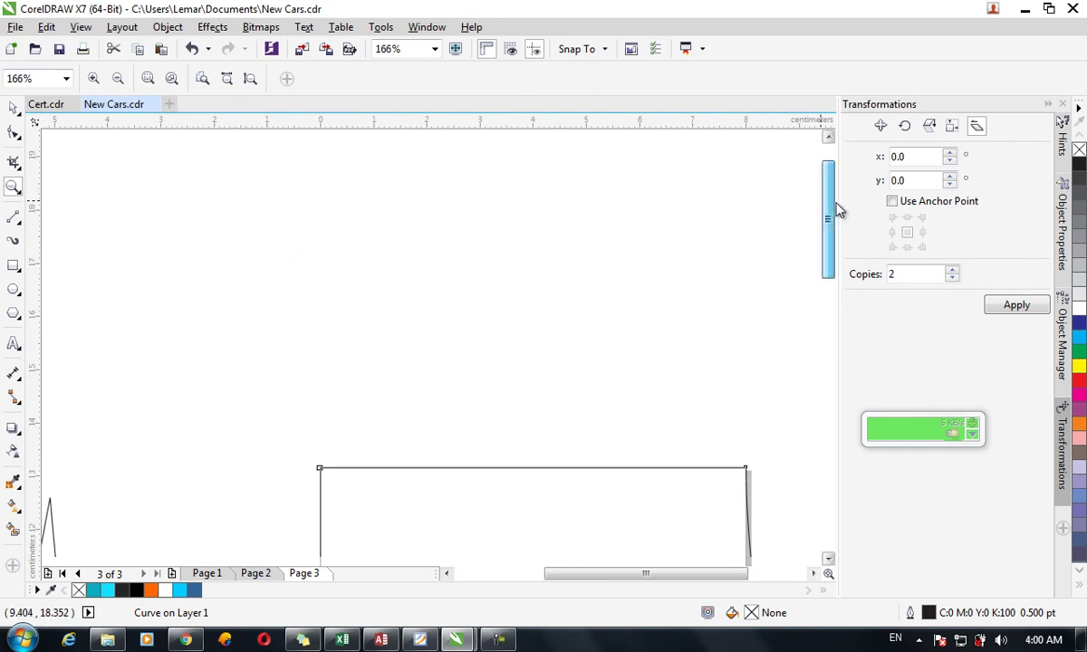
left_click_drag(830, 235, 847, 308)
left_click(13, 134)
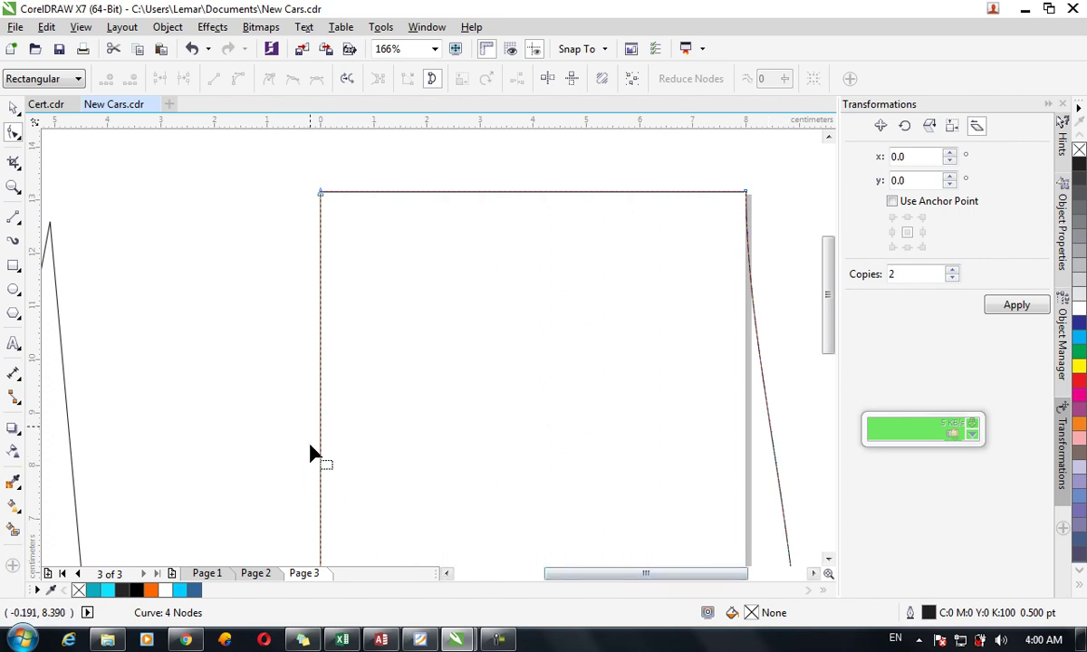
Undo the stray diagonal segment and reverse the curve's direction, then zoom out.
left_click(322, 195)
key("ctrl+z")
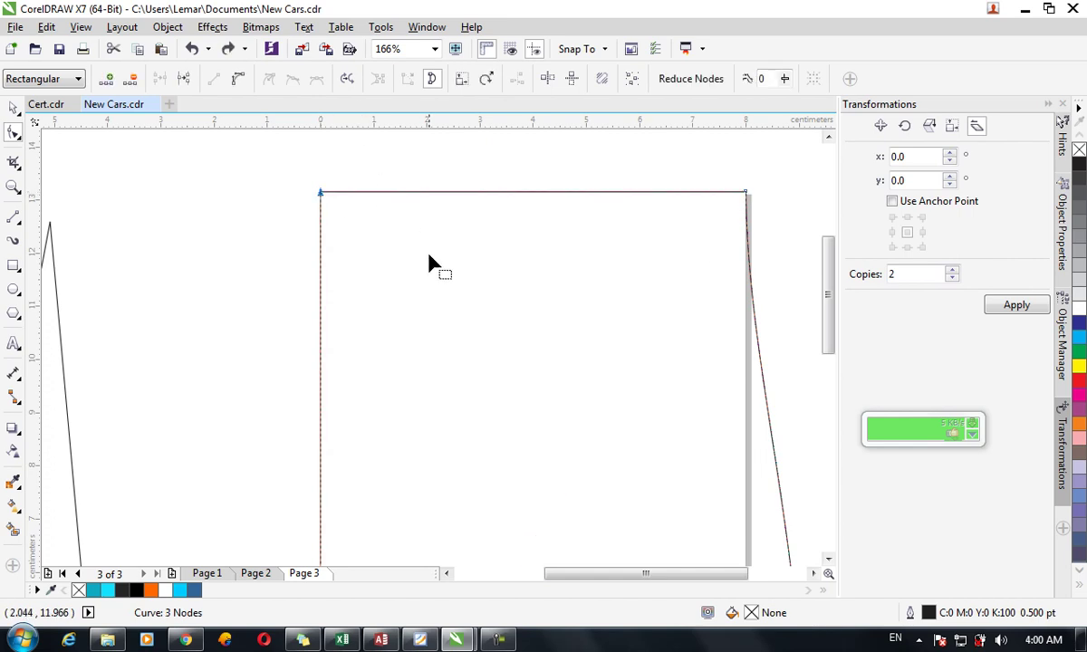
left_click(348, 81)
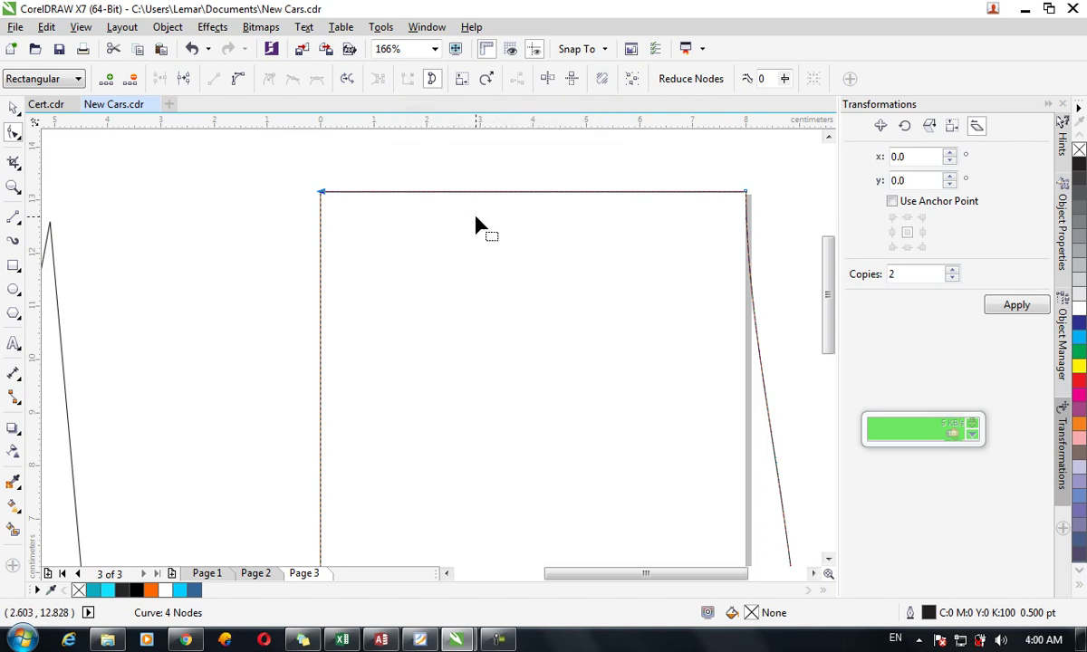
left_click(543, 279)
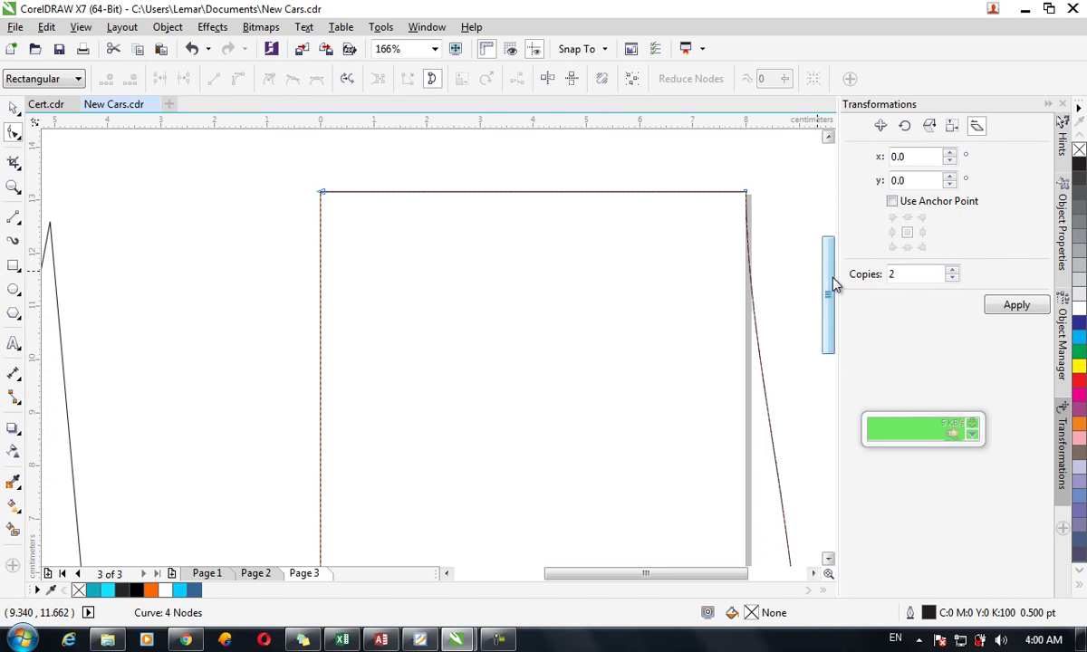
key("z")
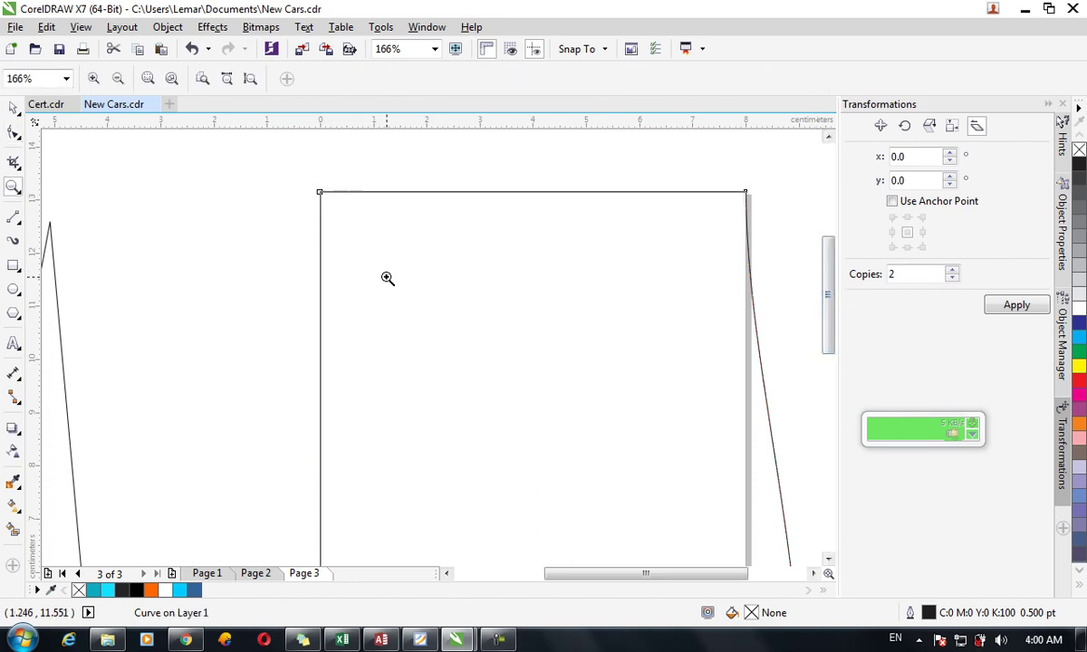
left_click(387, 278, "shift")
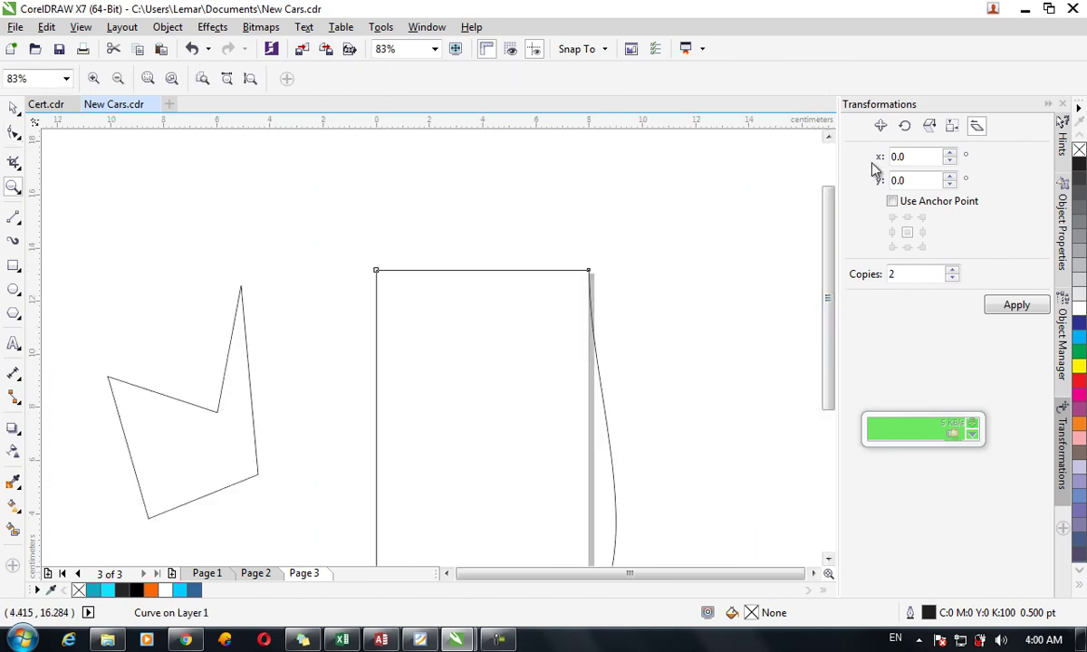
left_click_drag(827, 204, 842, 258)
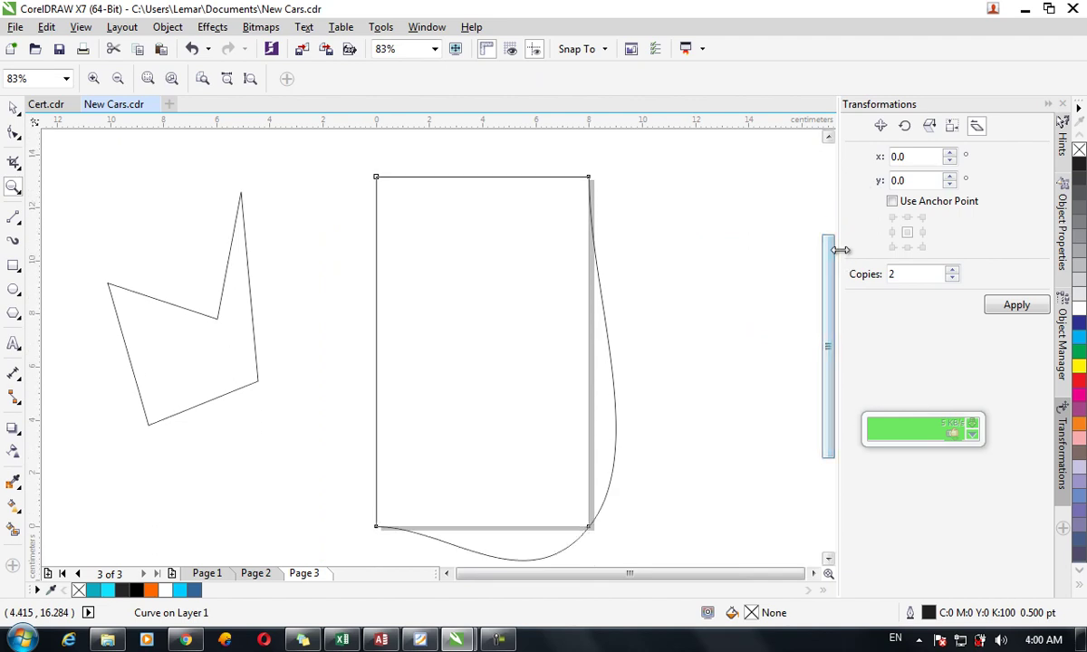
Draw a straight diagonal line between opposite rectangle corners and select all the nodes.
left_click(13, 134)
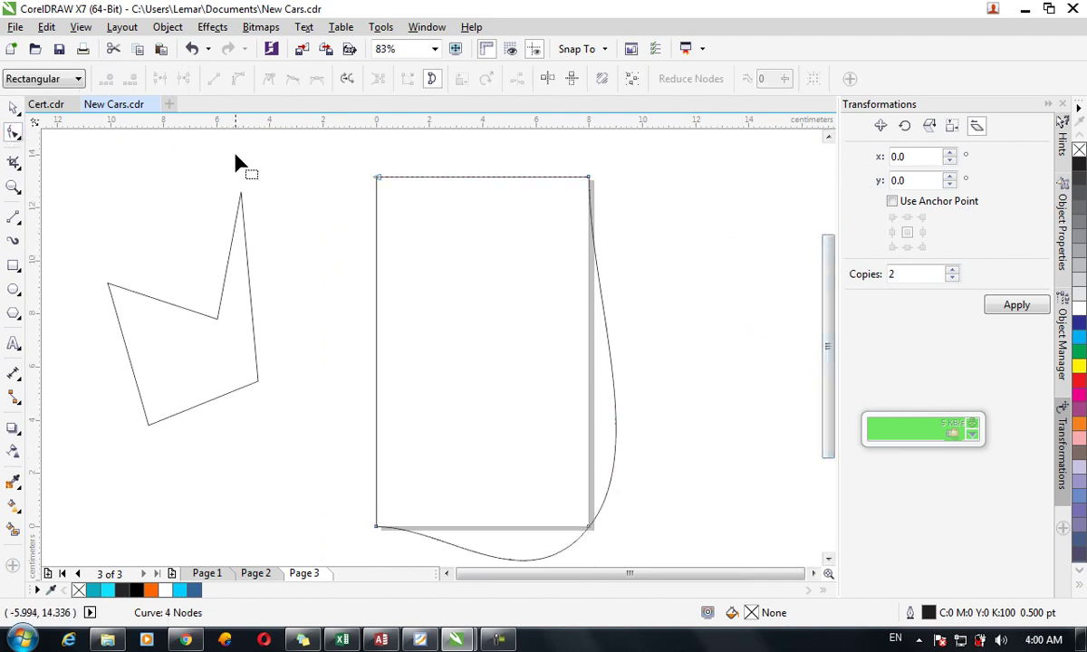
left_click_drag(324, 134, 645, 554)
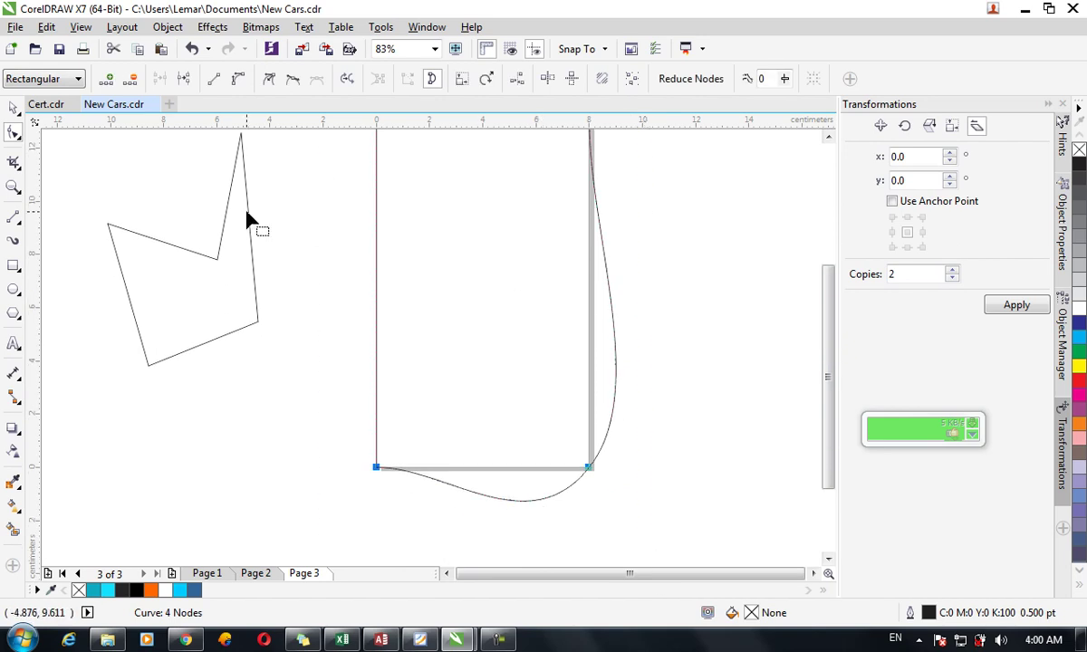
left_click(13, 218)
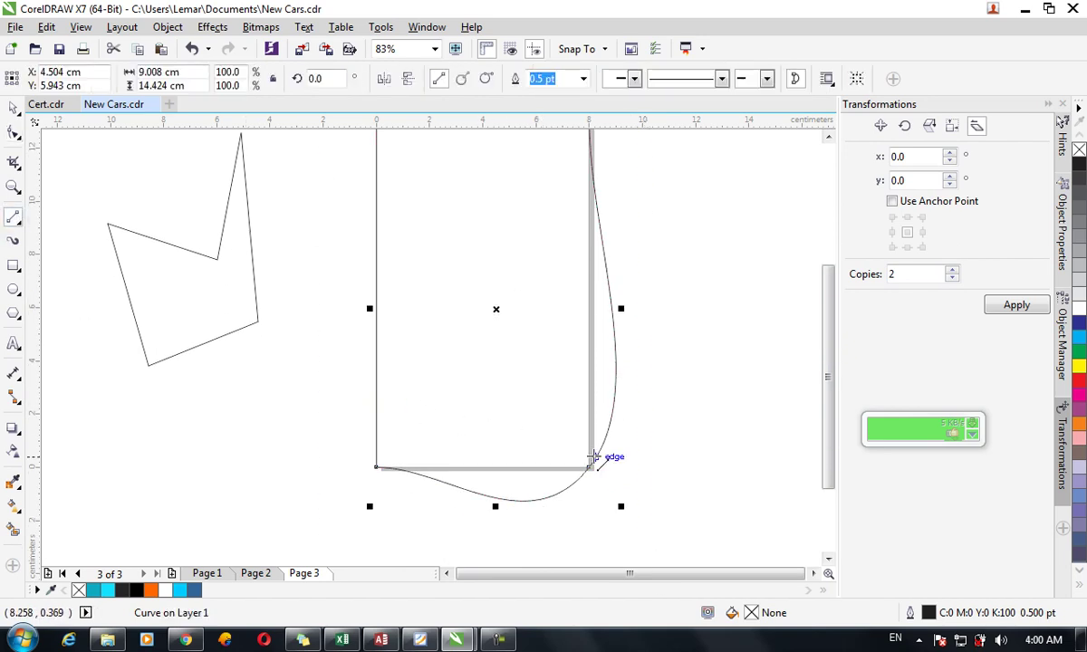
left_click_drag(589, 468, 377, 261)
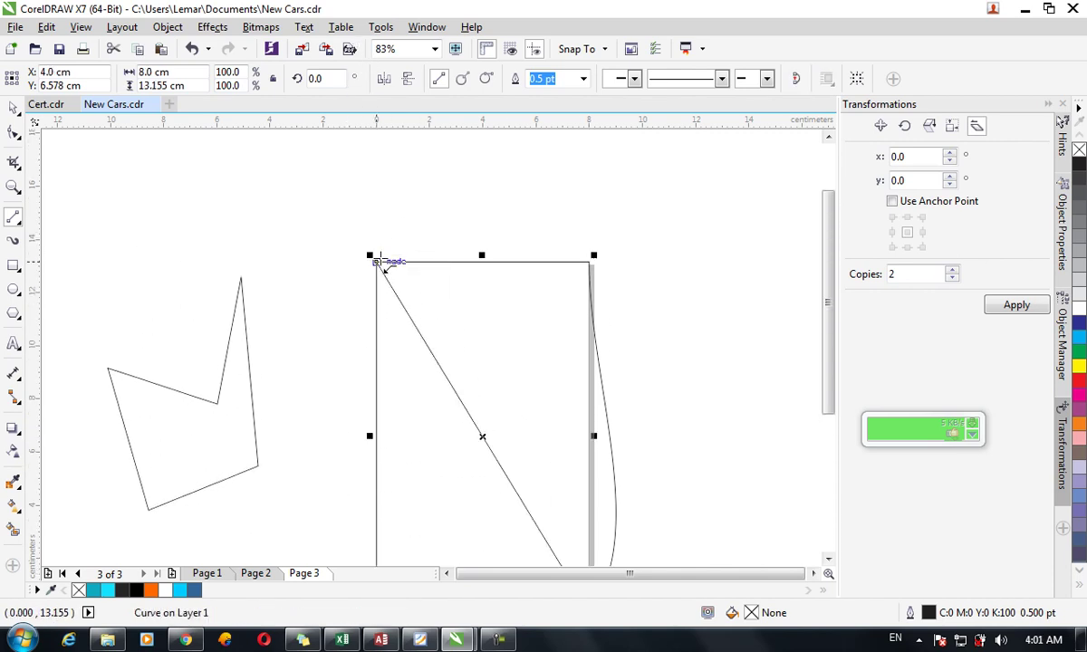
left_click(13, 132)
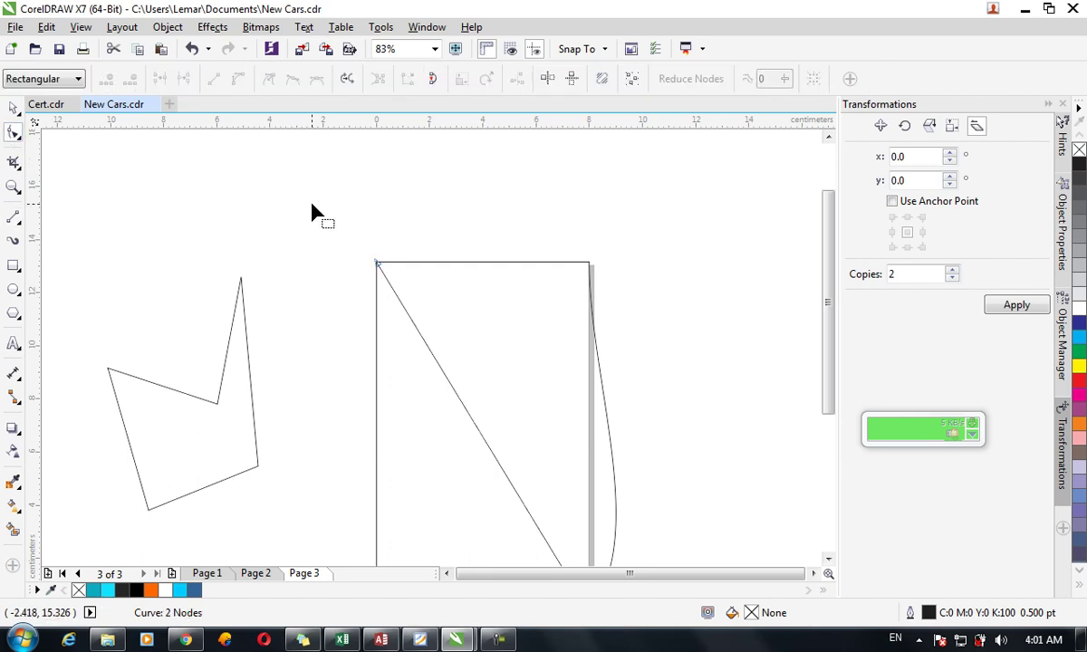
left_click(426, 266)
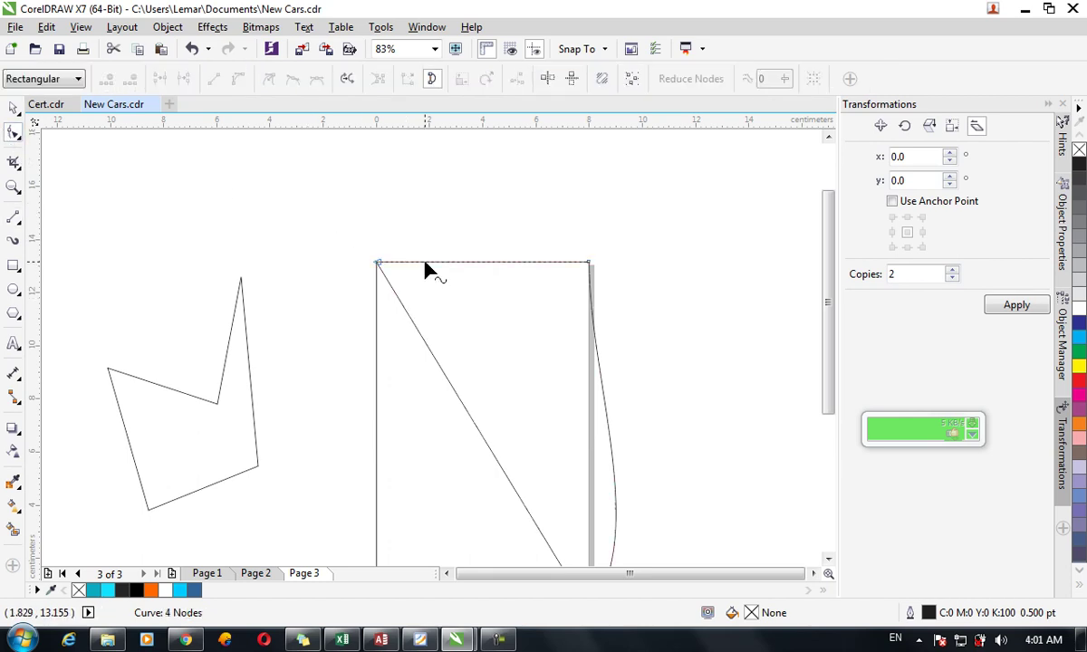
left_click_drag(337, 251, 609, 542)
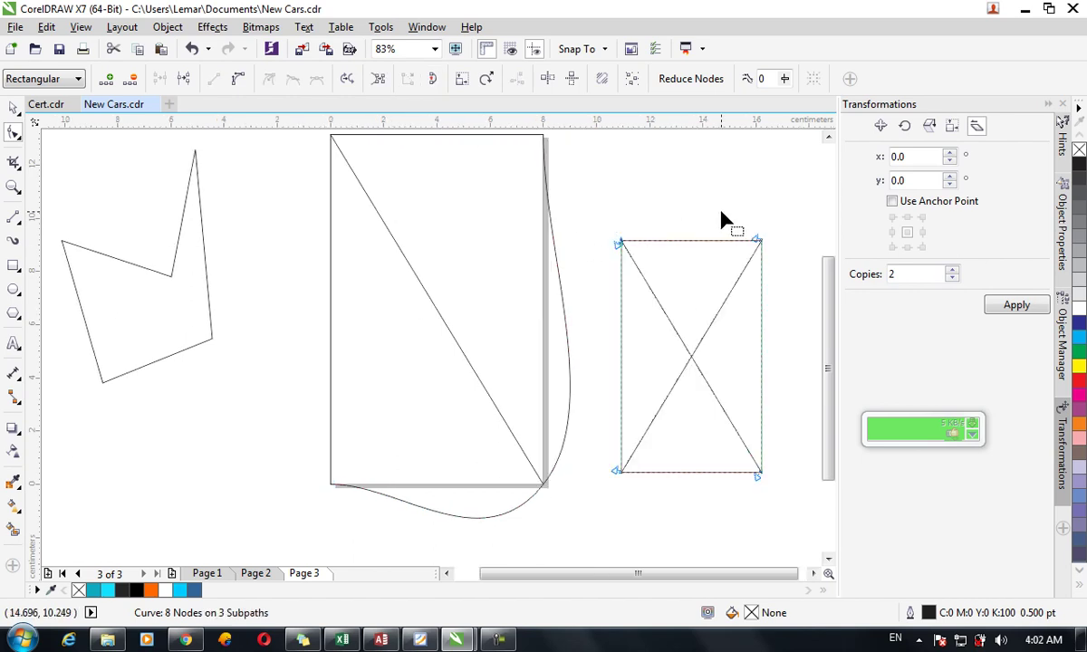
left_click_drag(597, 209, 795, 535)
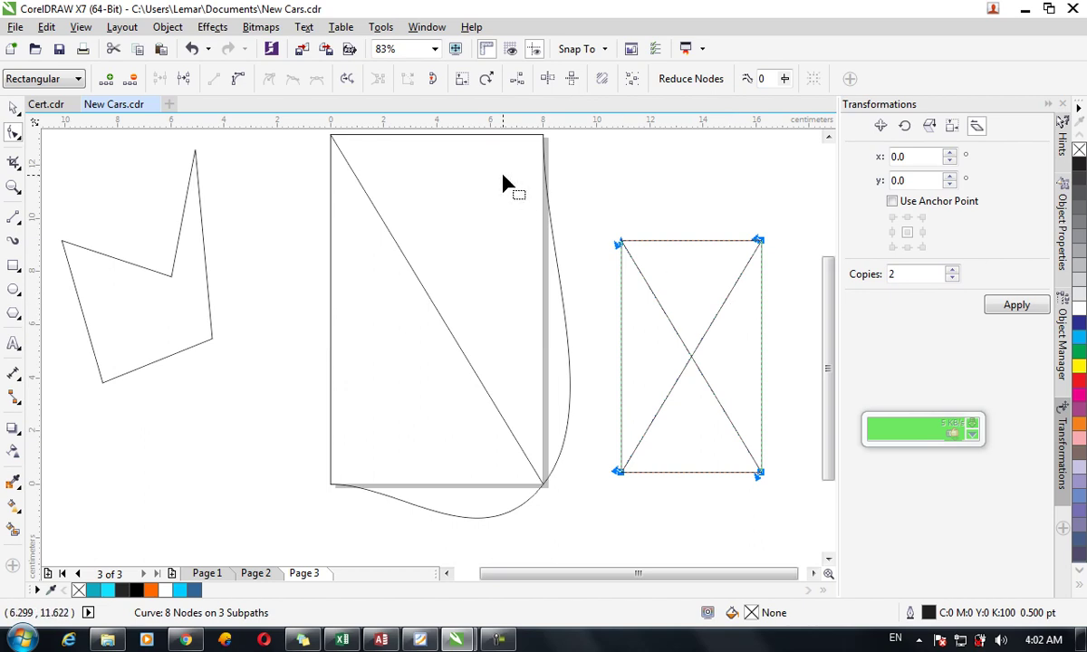
left_click(666, 317)
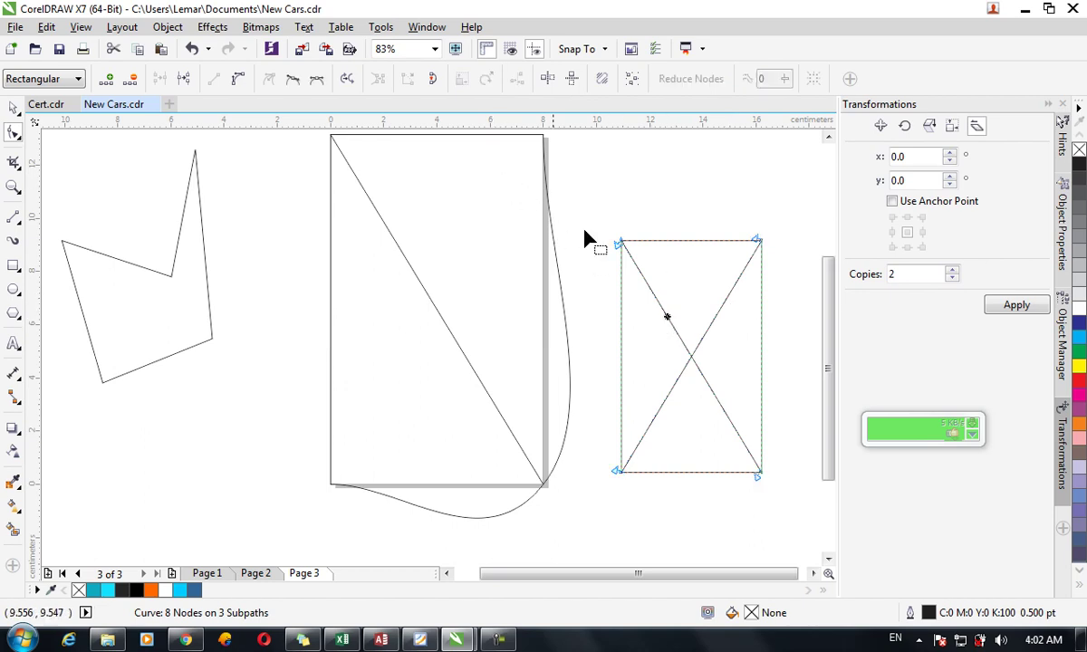
left_click(623, 243)
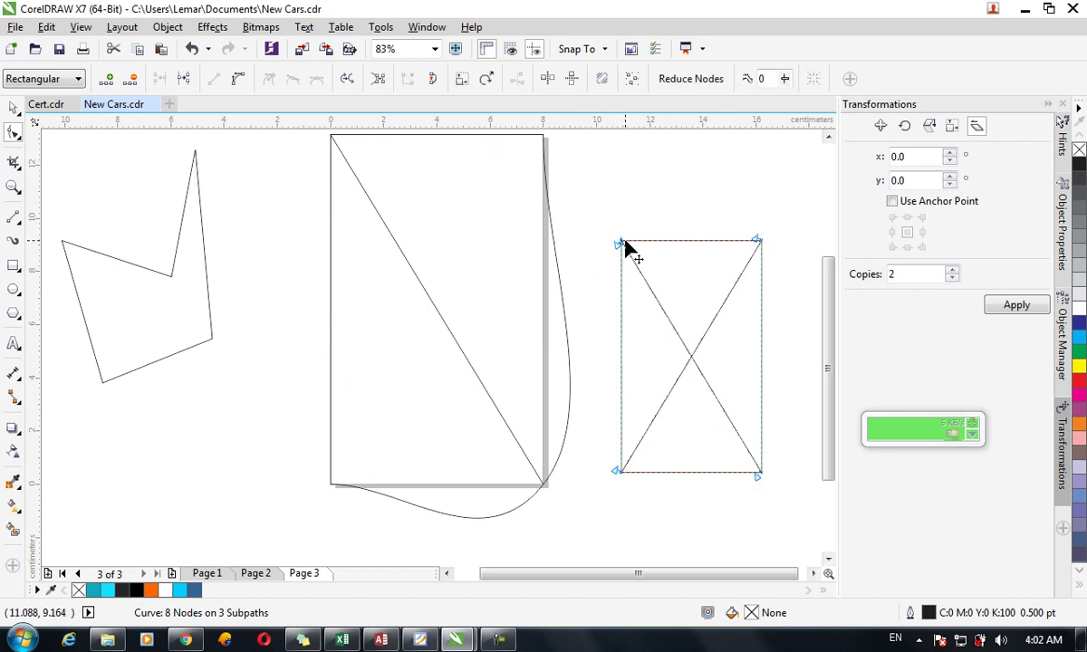
left_click(379, 80)
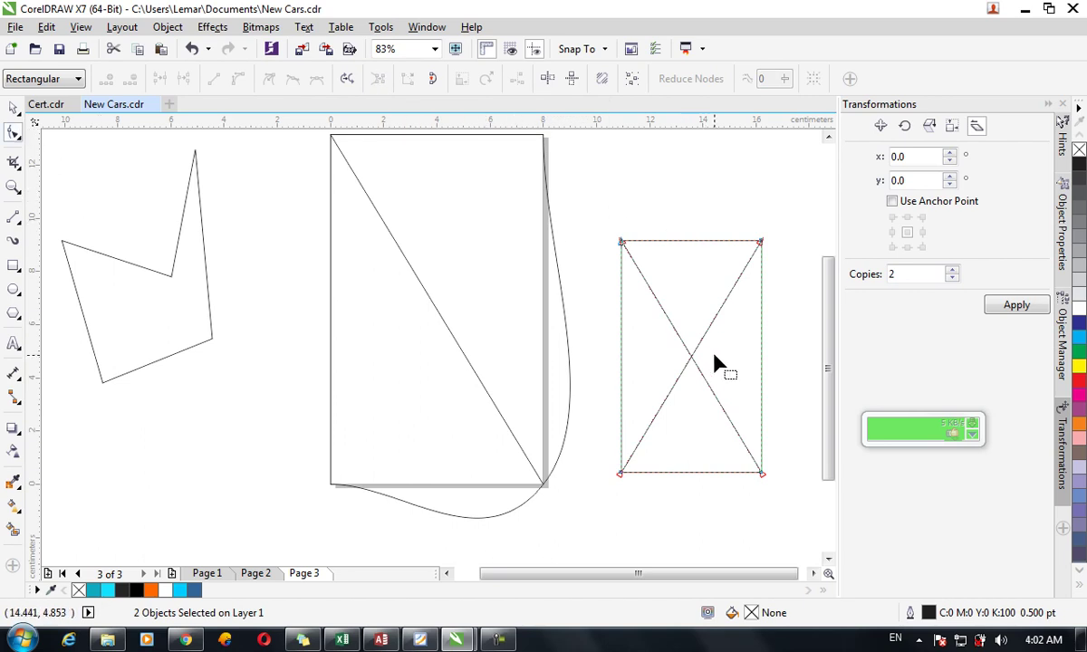
left_click_drag(625, 340, 582, 315)
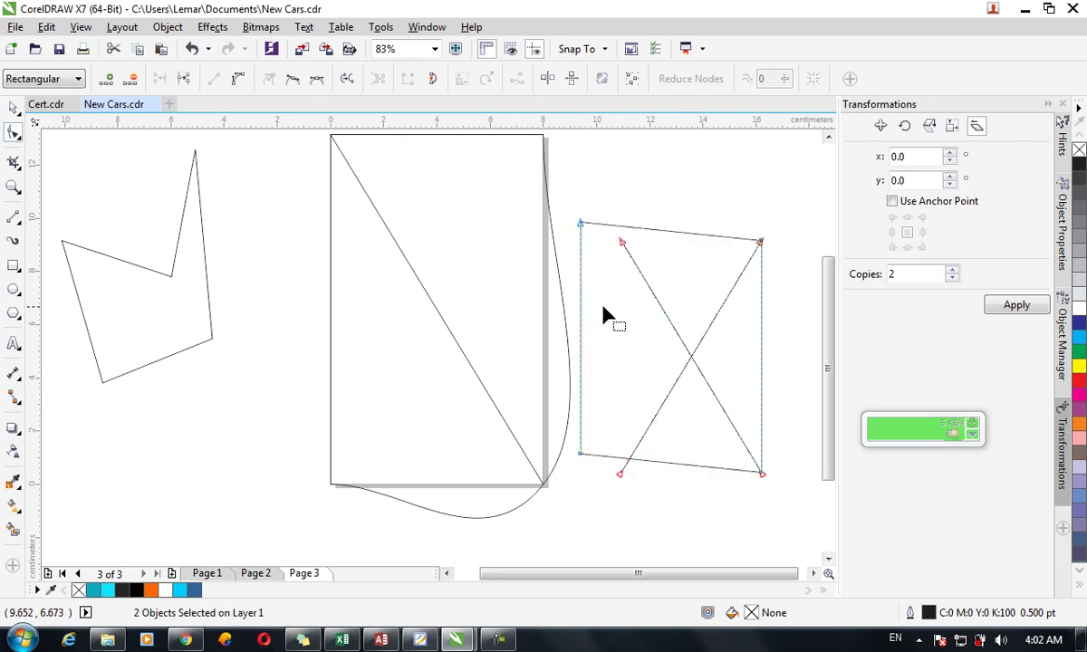
left_click_drag(692, 357, 658, 385)
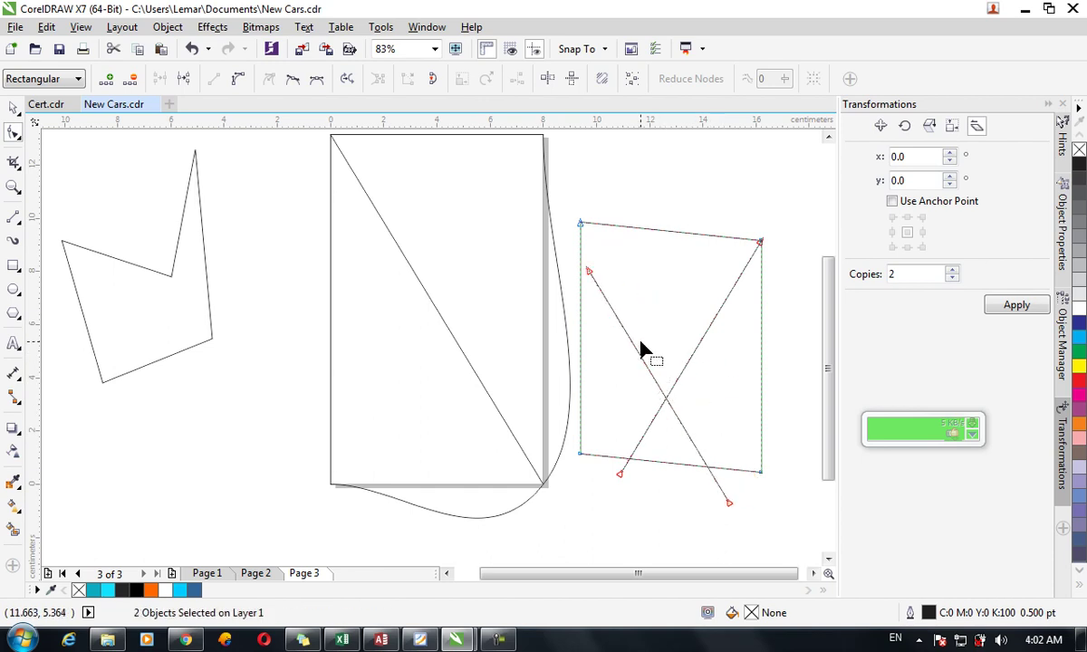
key("ctrl+z")
key("ctrl+z")
key("ctrl+z")
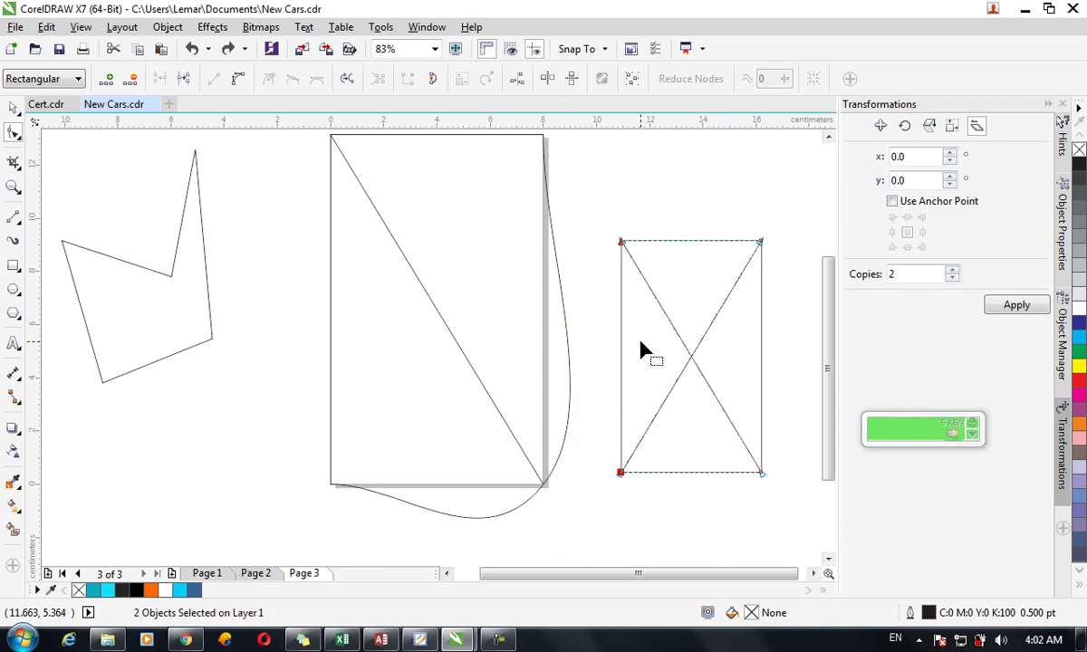
left_click_drag(624, 247, 585, 249)
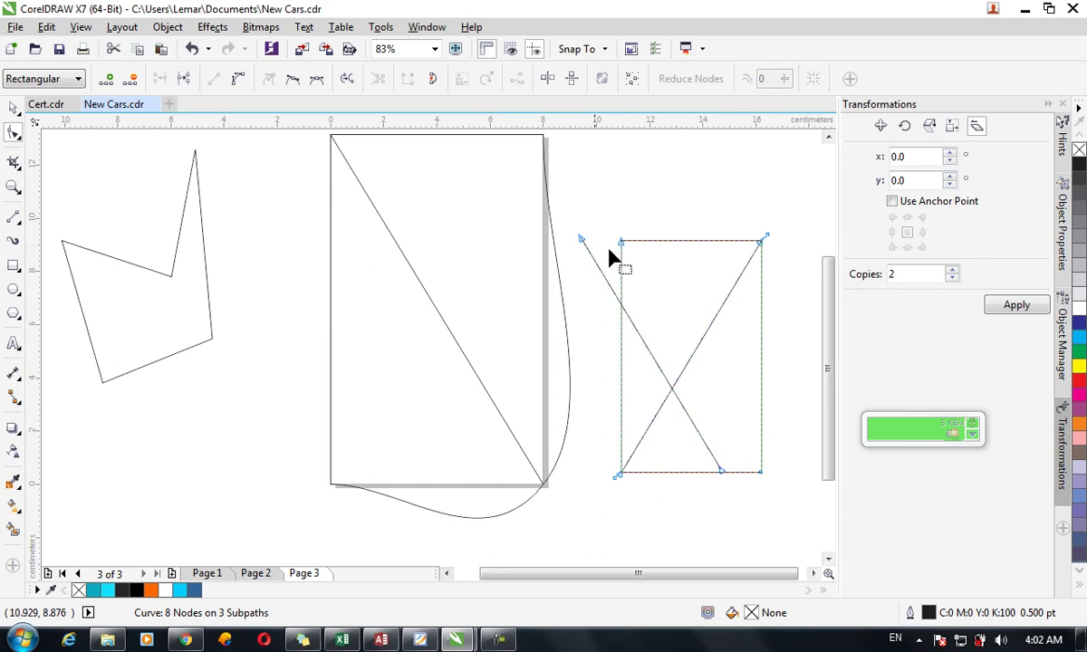
key("ctrl+z")
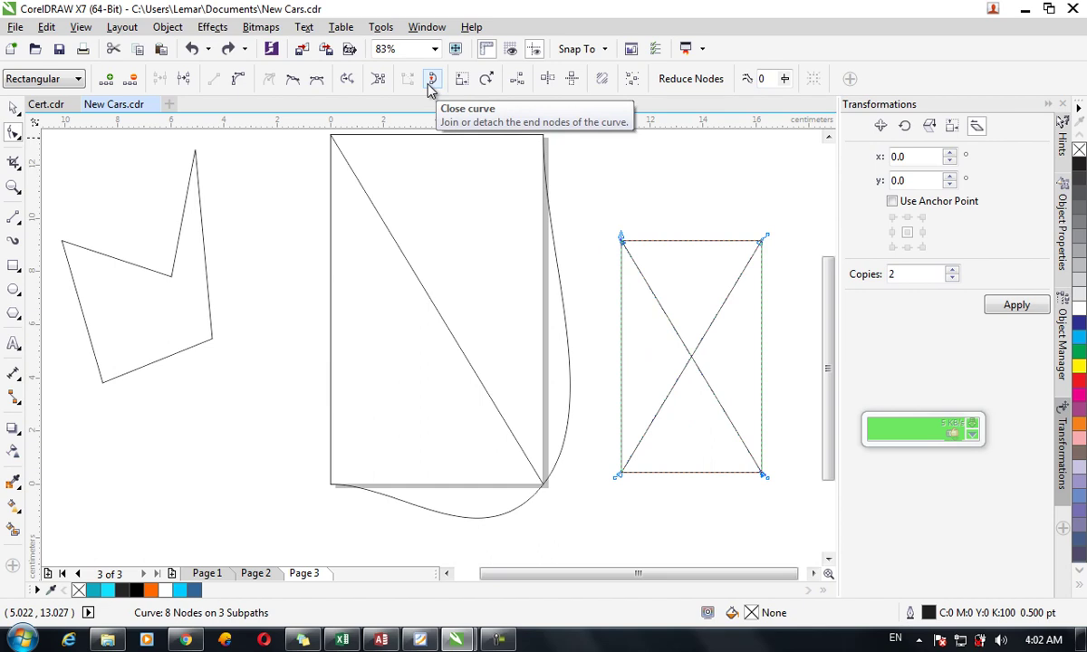
Drag one diagonal out, convert it to a curve, bow it into an arc and close it.
left_click_drag(667, 314, 576, 294)
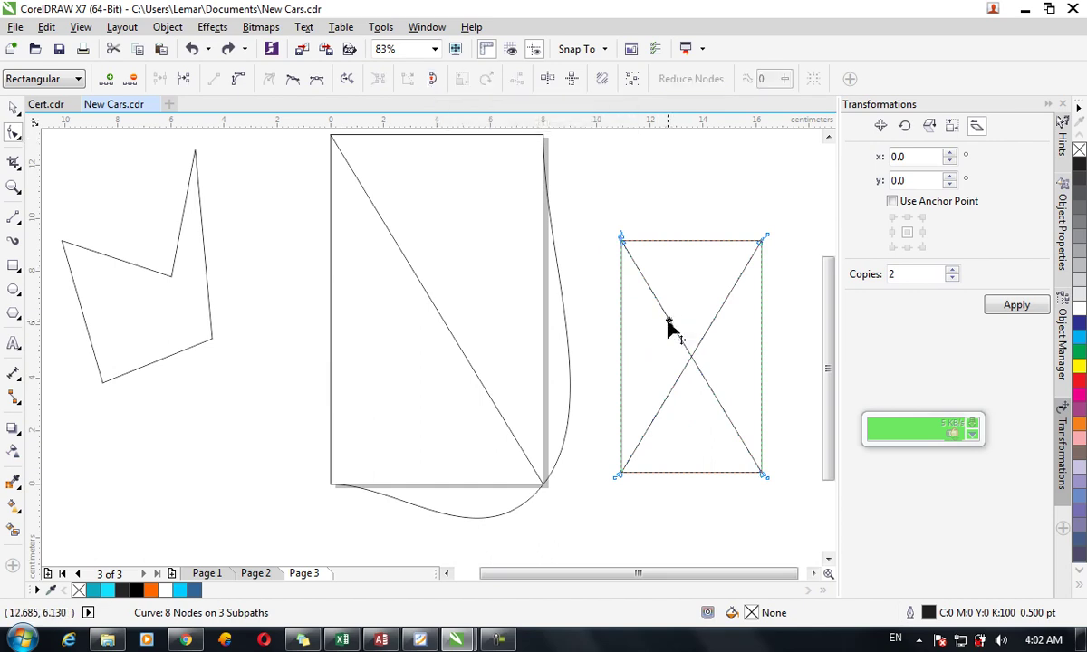
left_click(526, 216)
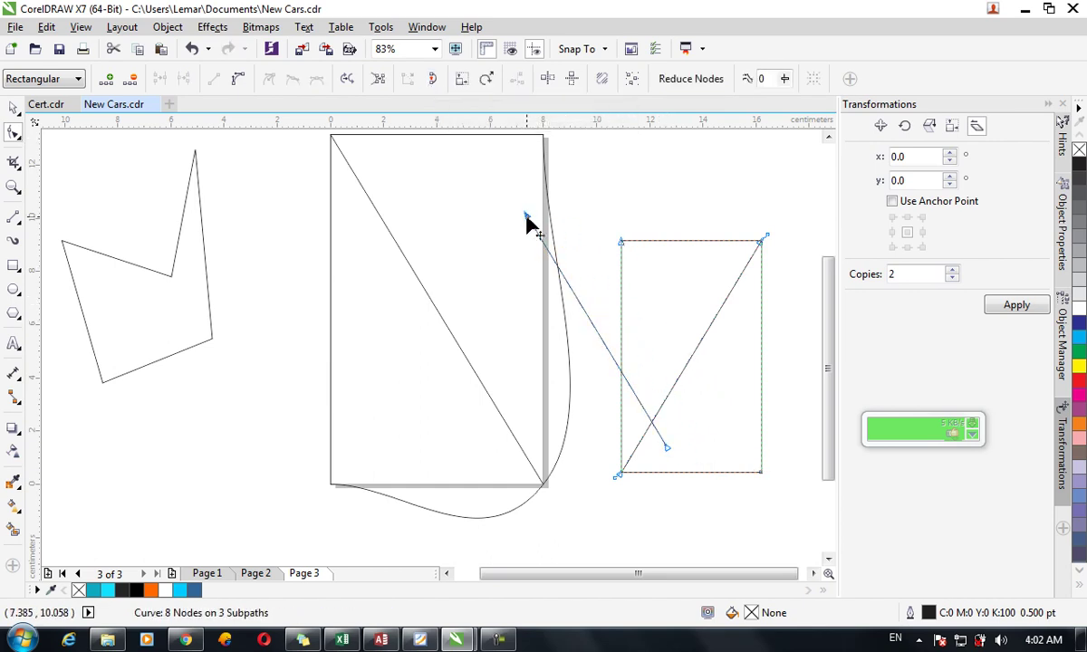
left_click(238, 79)
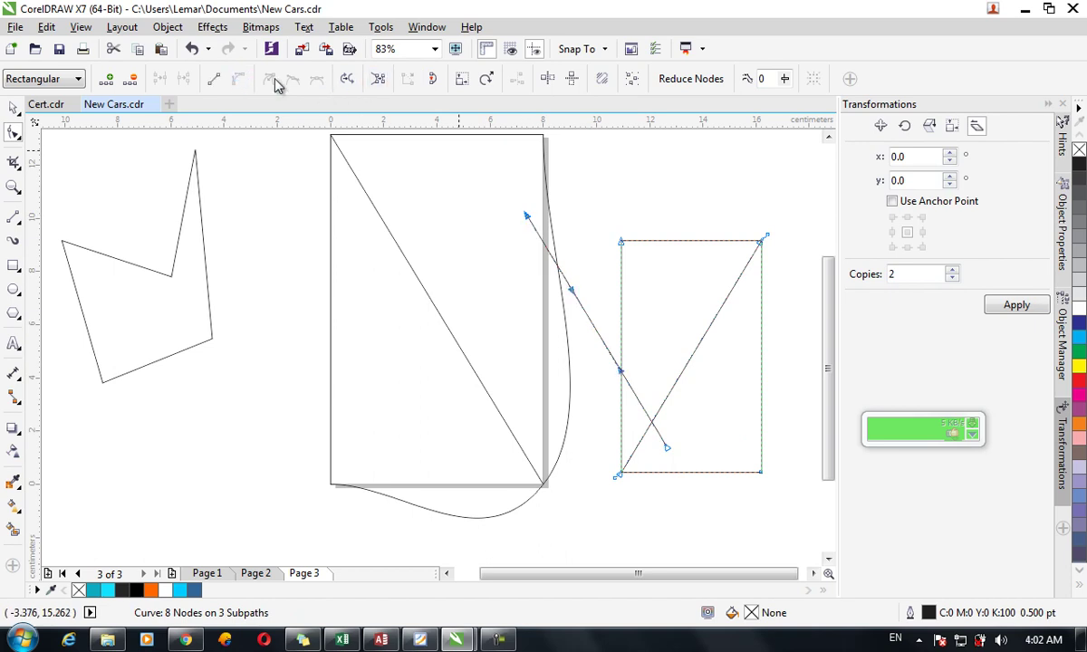
left_click_drag(601, 339, 681, 288)
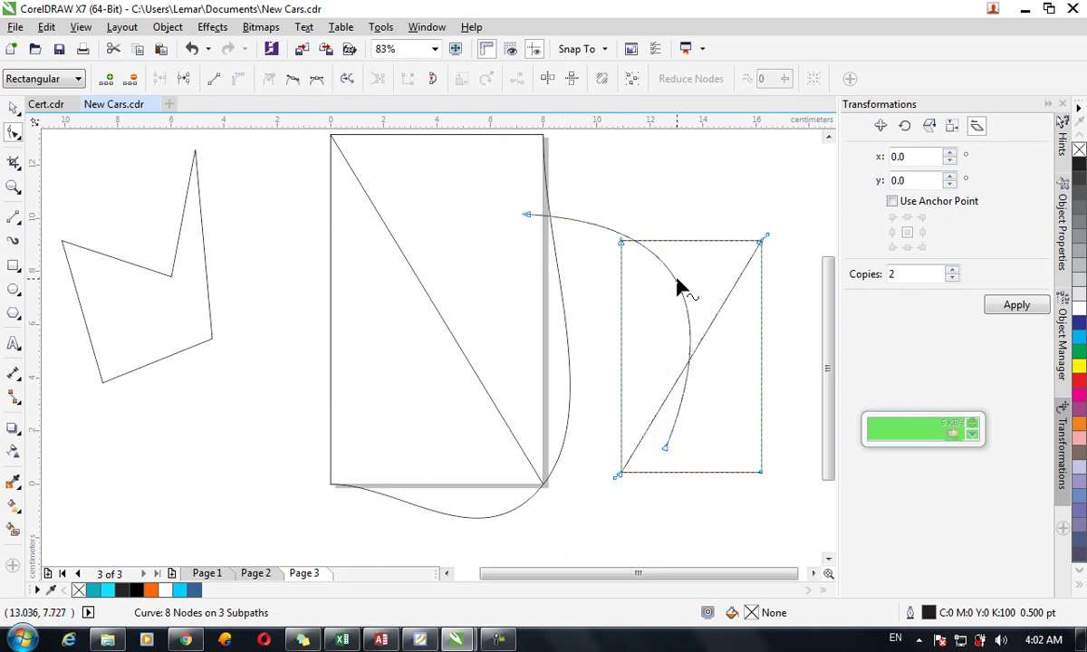
left_click(528, 218)
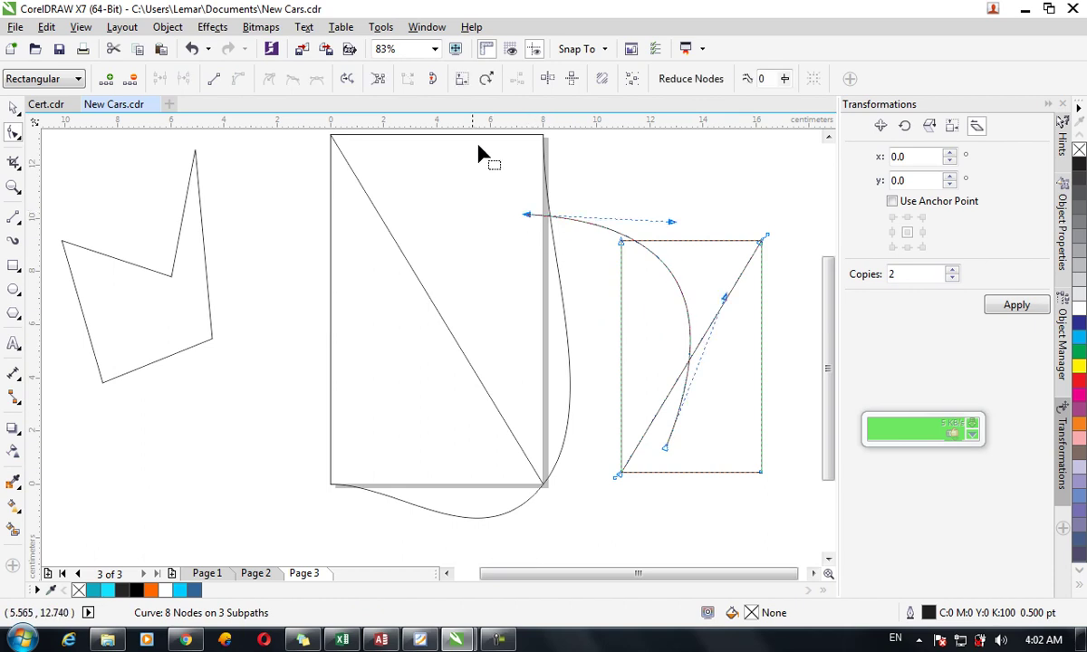
left_click(434, 88)
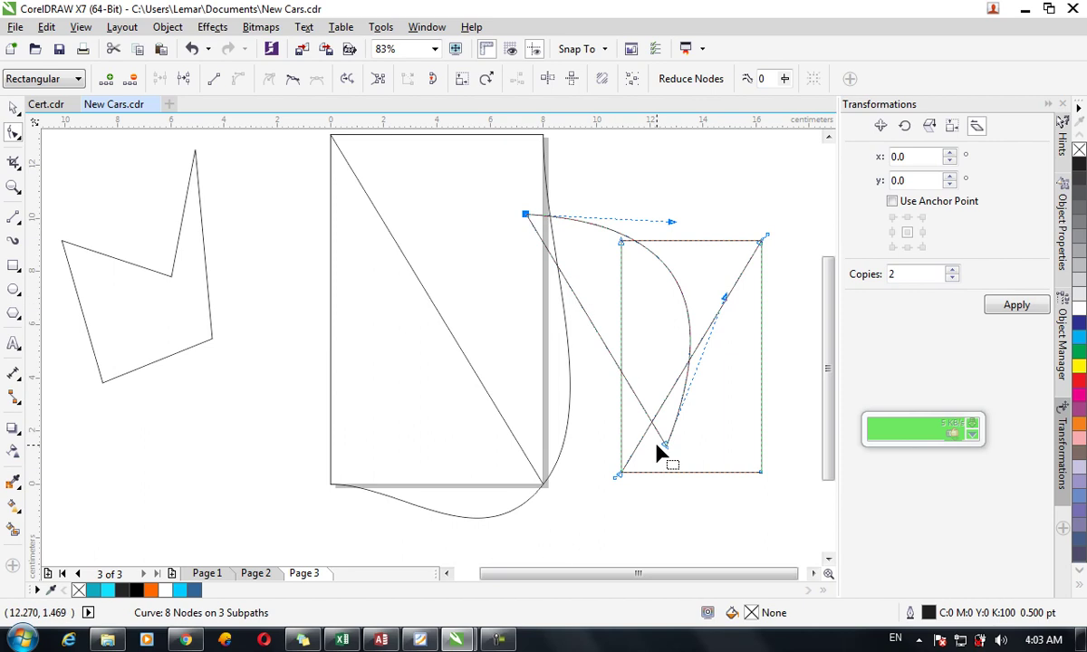
Scale the arc shape's nodes up toward the upper right, making it taller and wider.
left_click(469, 81)
left_click_drag(696, 208, 749, 154)
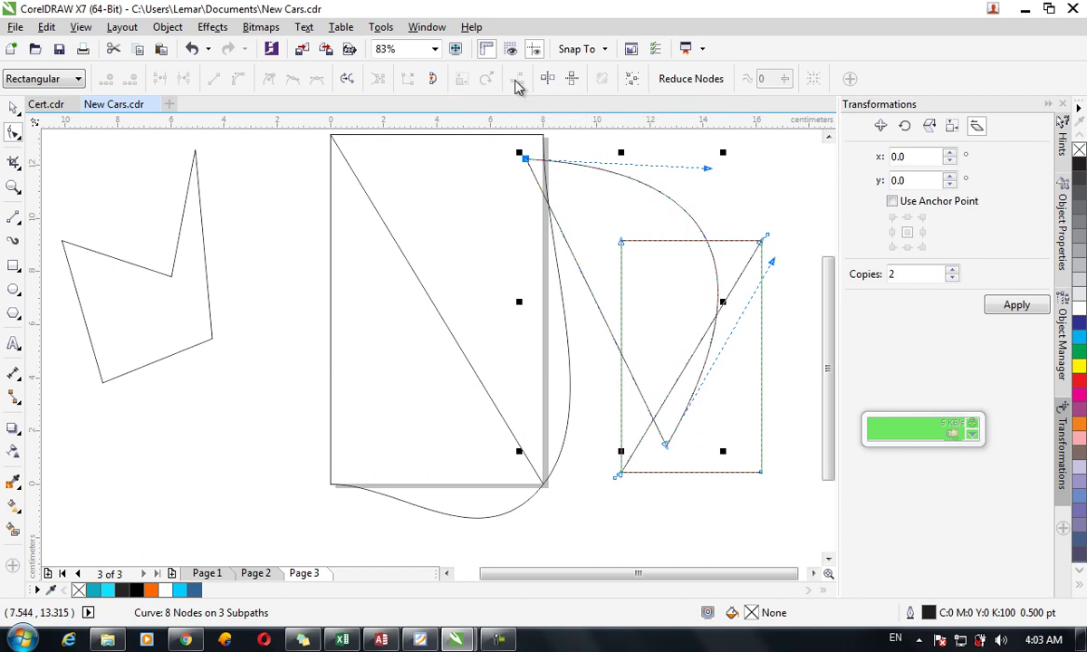
Add two nodes on the curve's right side and drag them to reshape that edge.
left_click(626, 240)
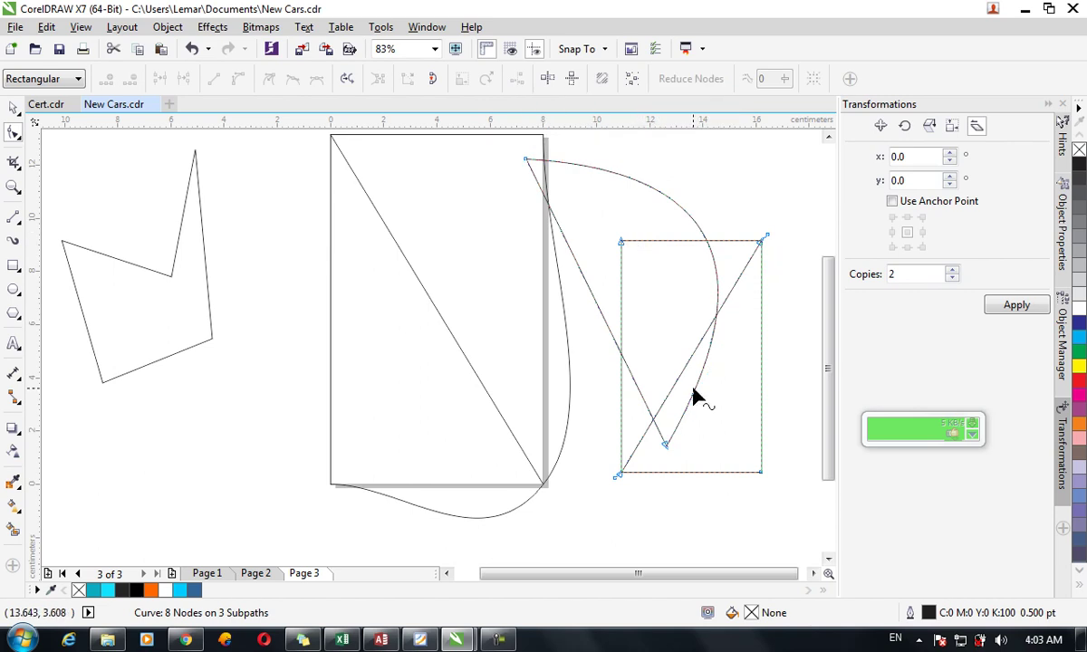
key("Delete")
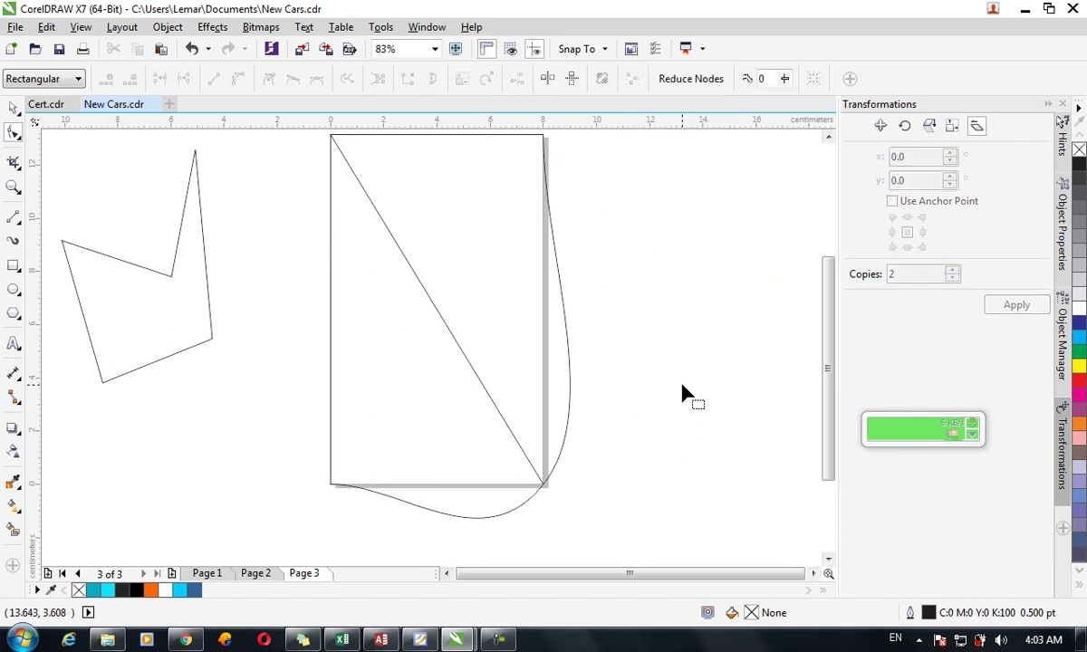
left_click(572, 367)
double_click(567, 357)
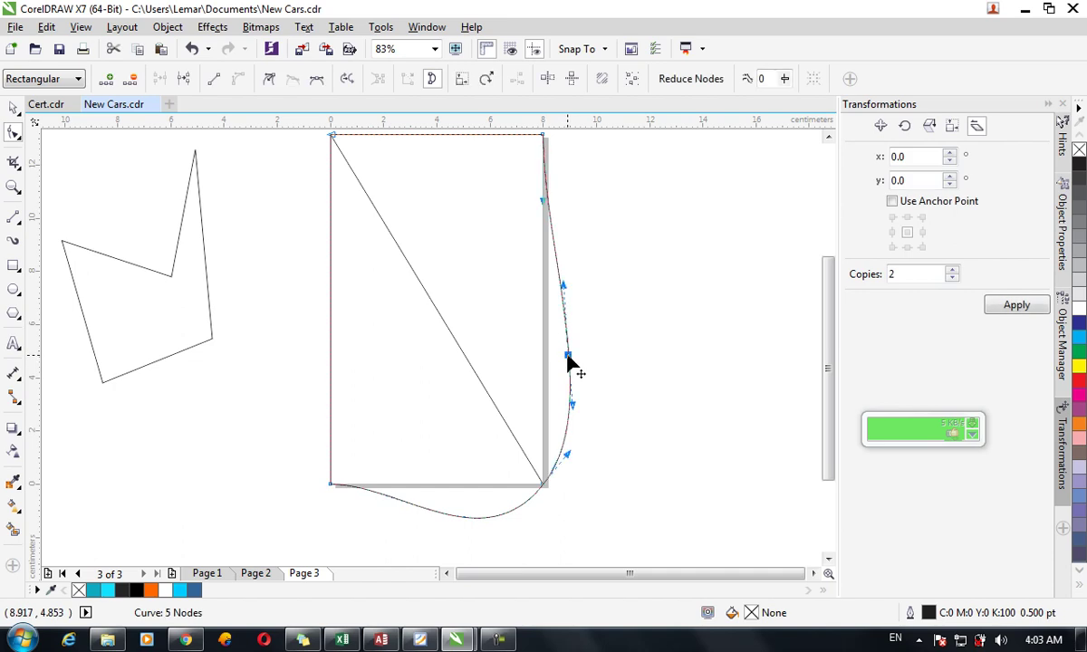
double_click(550, 220)
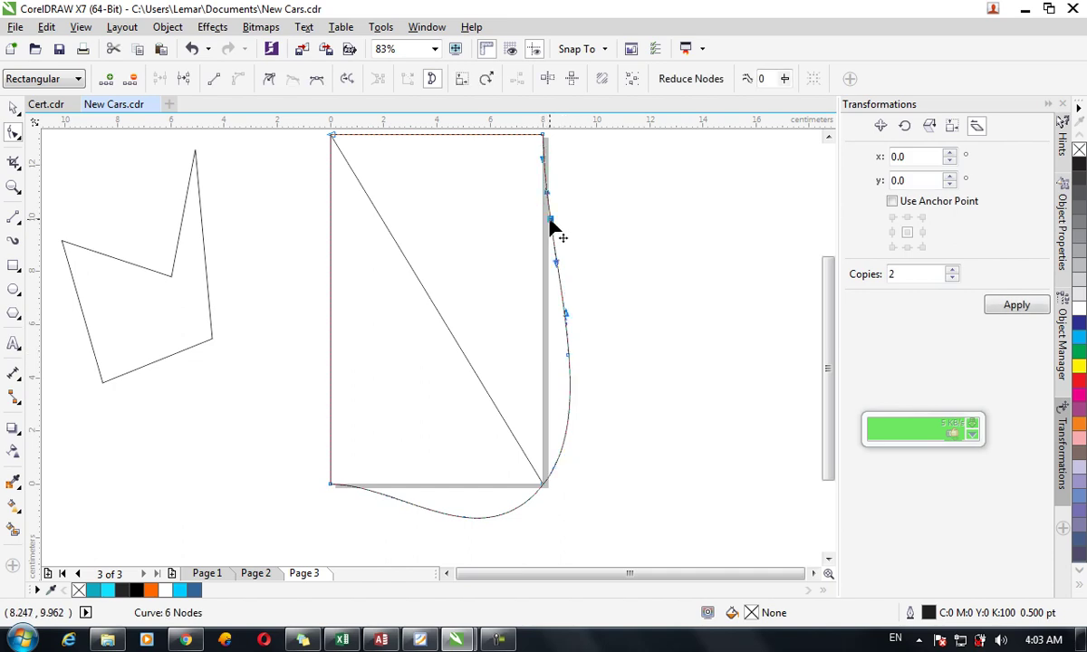
left_click_drag(550, 220, 608, 214)
mouse_move(569, 357)
left_mouse_down()
mouse_move(600, 362)
mouse_move(551, 357)
left_mouse_up()
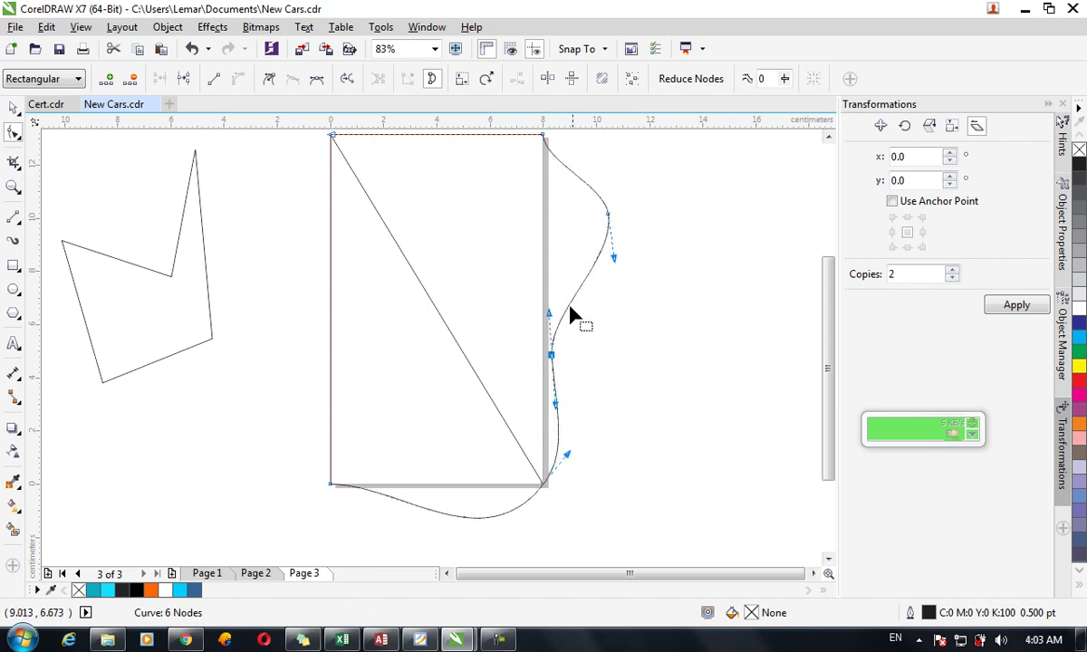
Add another node on the upper curve and pull it inward into an S-shaped wave.
left_click(571, 304)
double_click(572, 302)
left_click_drag(573, 305, 495, 277)
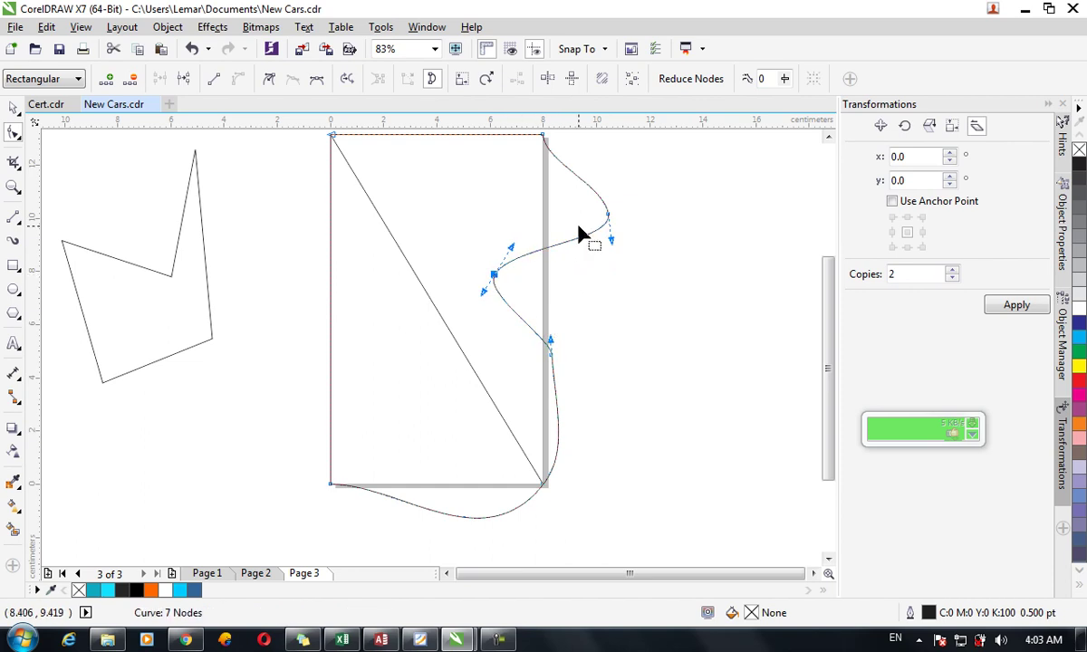
left_click_drag(829, 293, 832, 279)
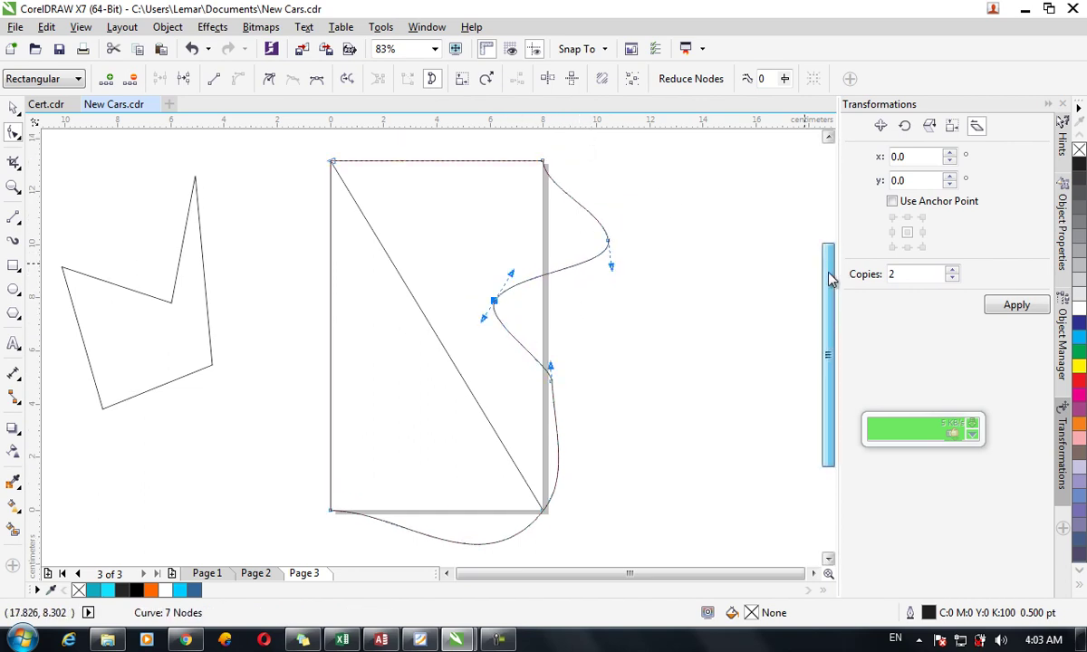
left_click_drag(623, 154, 486, 539)
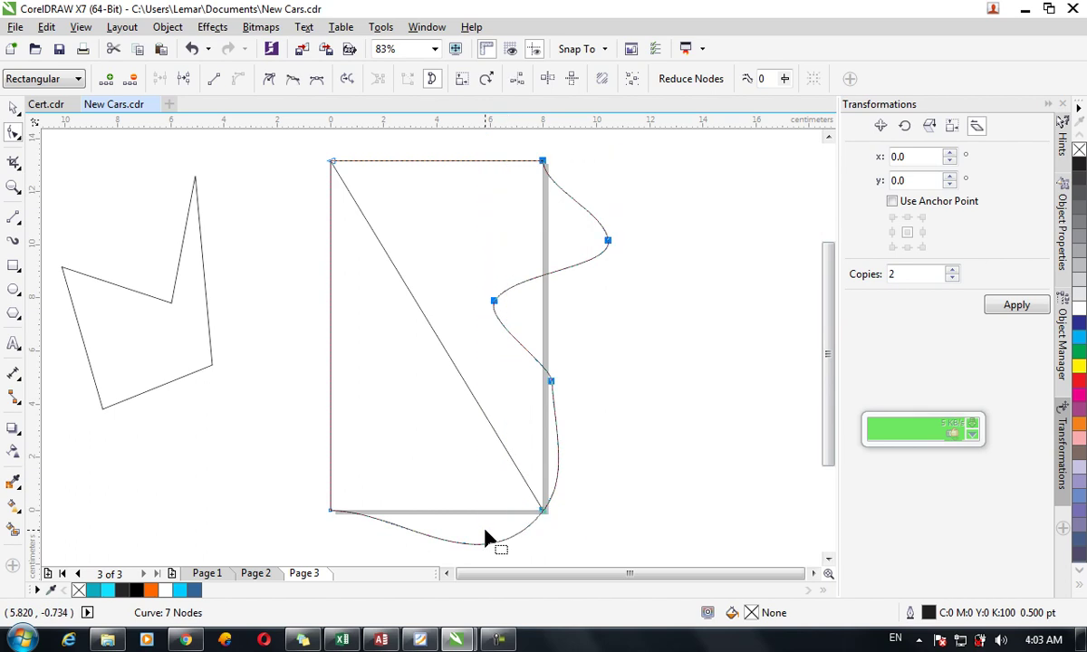
Align the selected wavy-curve nodes vertically using Align Nodes with horizontal alignment unchecked.
left_click(520, 77)
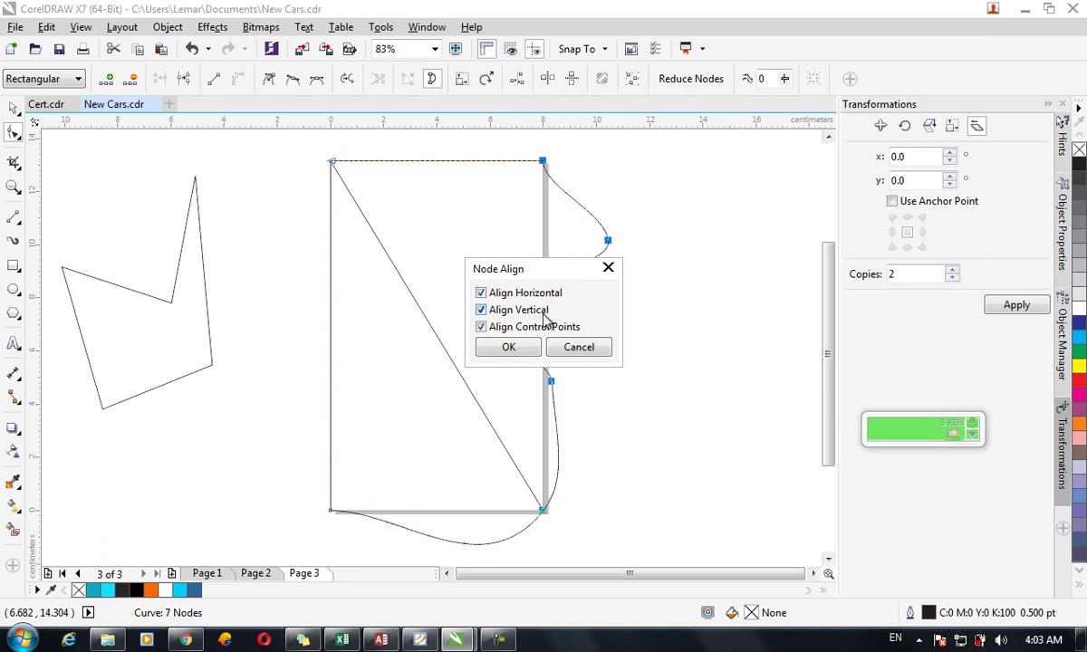
left_click_drag(546, 271, 657, 262)
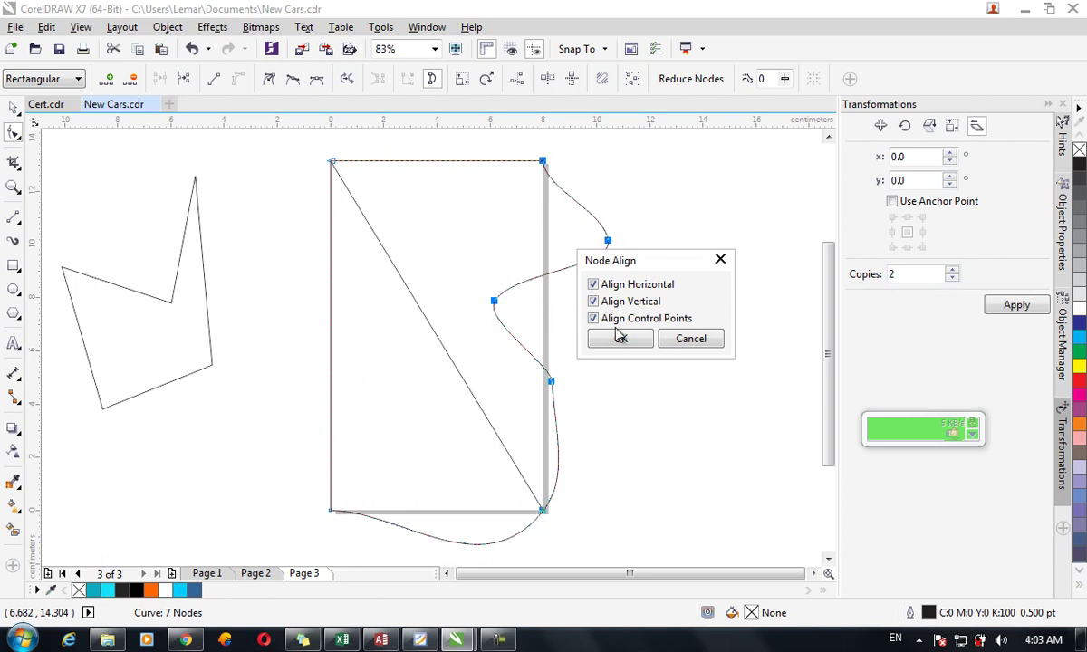
left_click(594, 285)
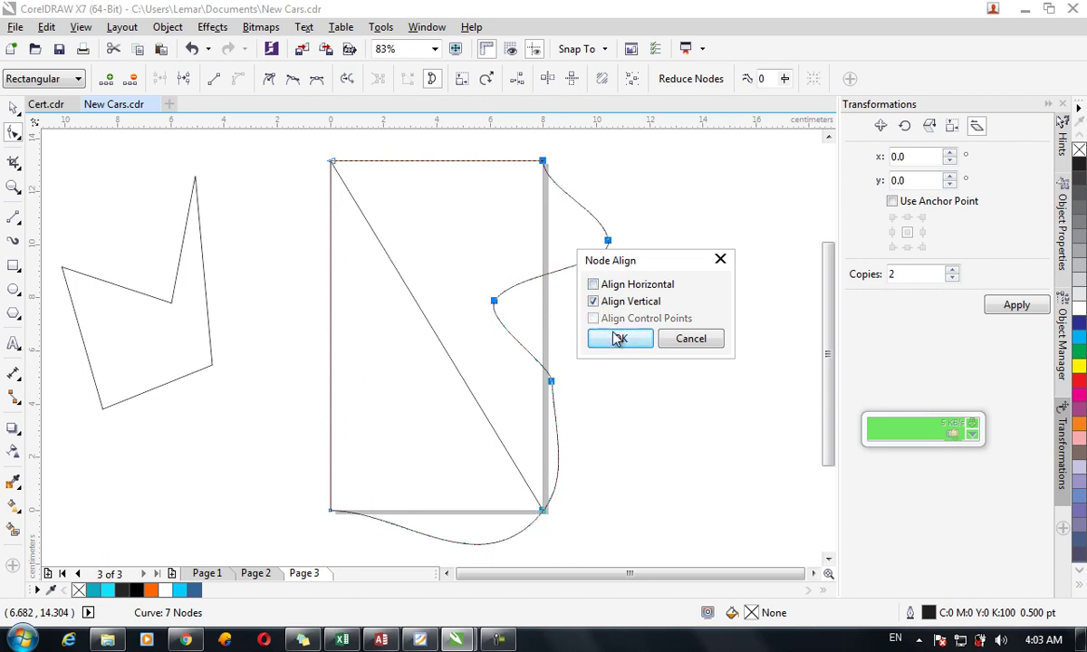
left_click(620, 340)
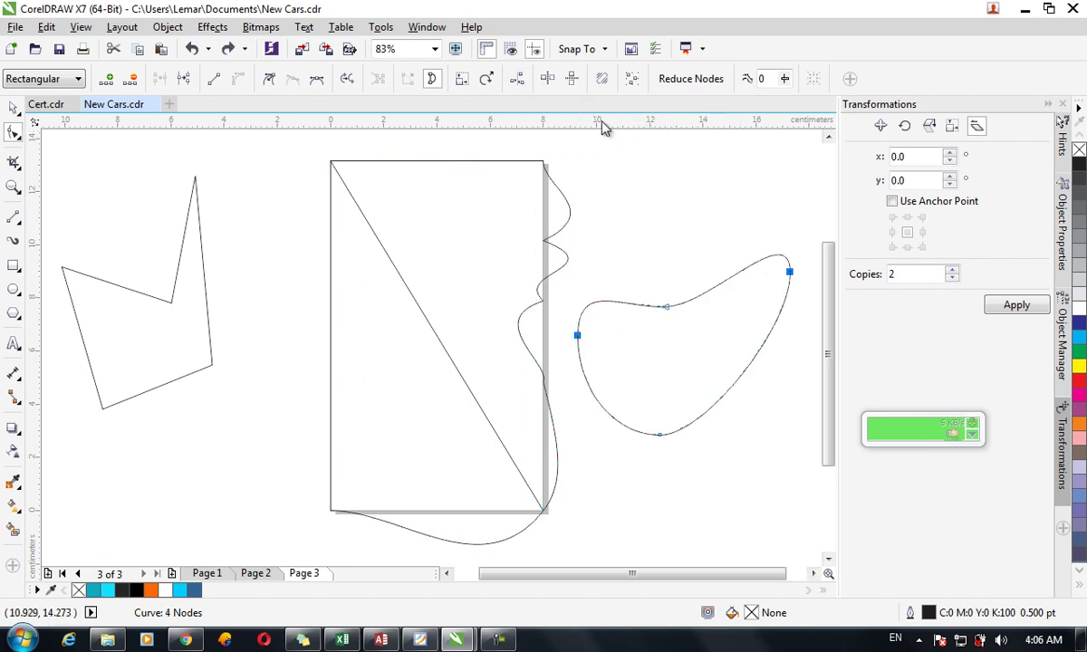
Enable horizontal and vertical node reflection and drag the blob's right node into a rounder egg shape.
left_click(548, 81)
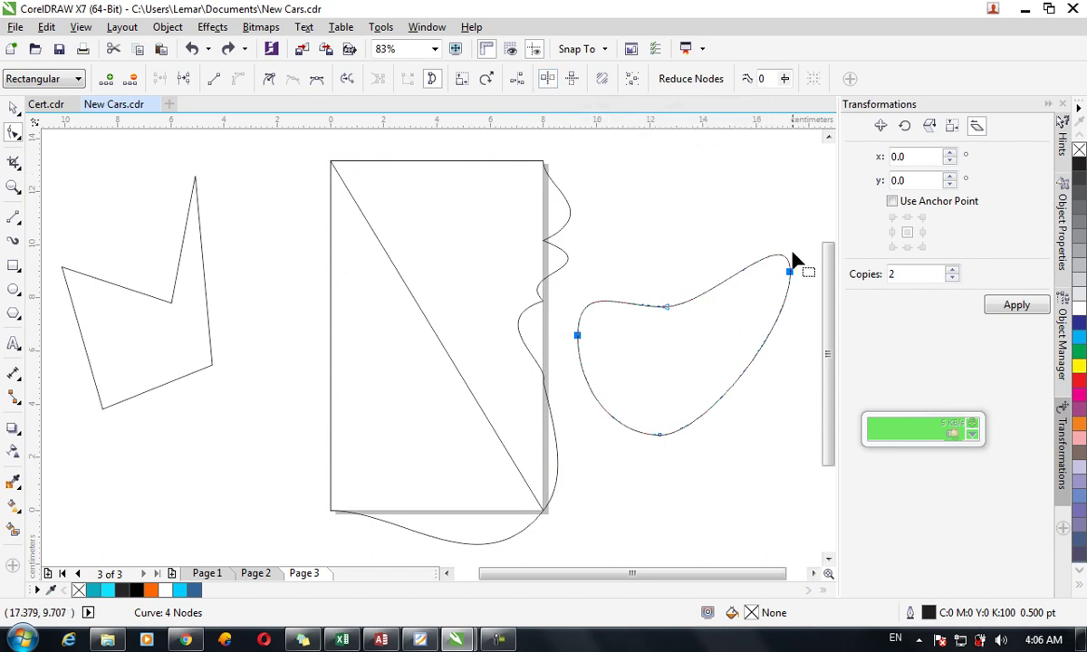
left_click_drag(791, 273, 750, 294)
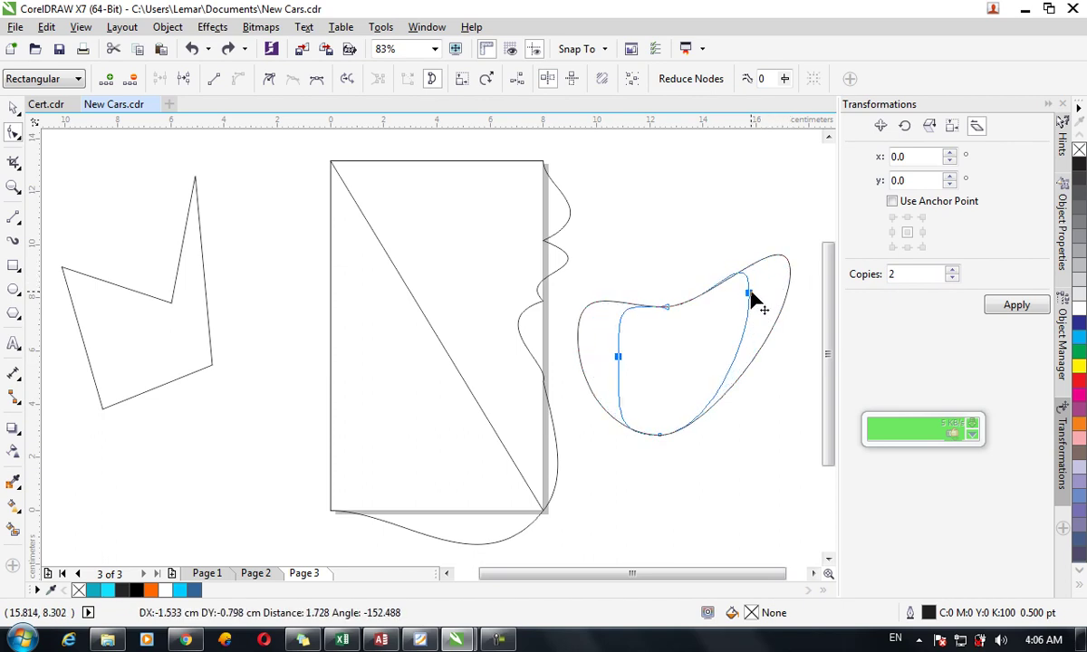
left_click_drag(750, 294, 764, 328)
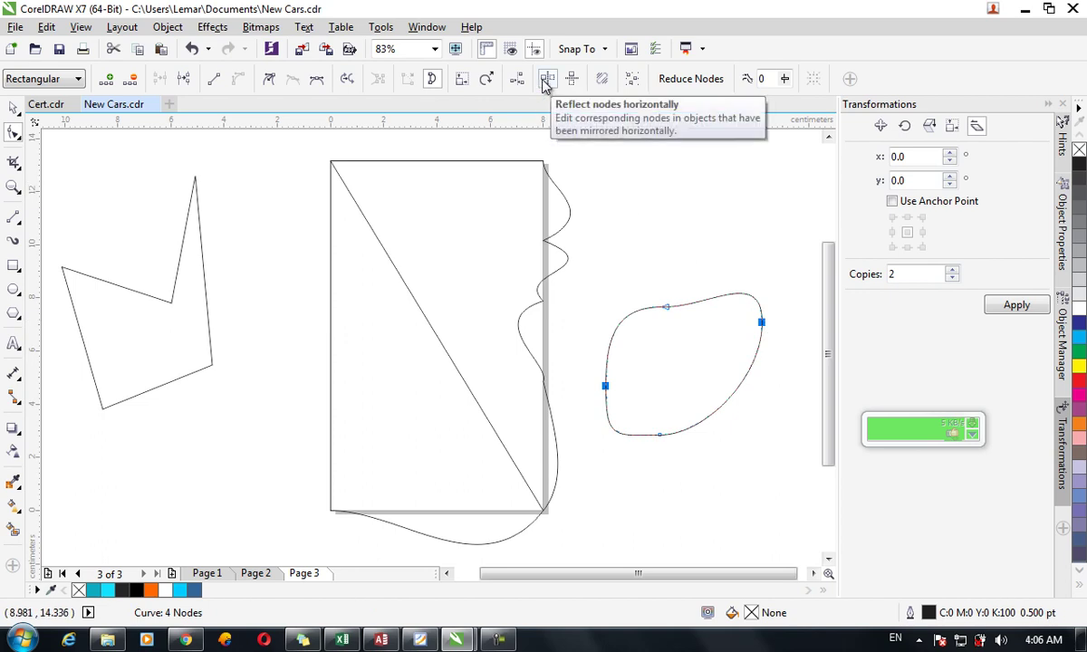
left_click(572, 80)
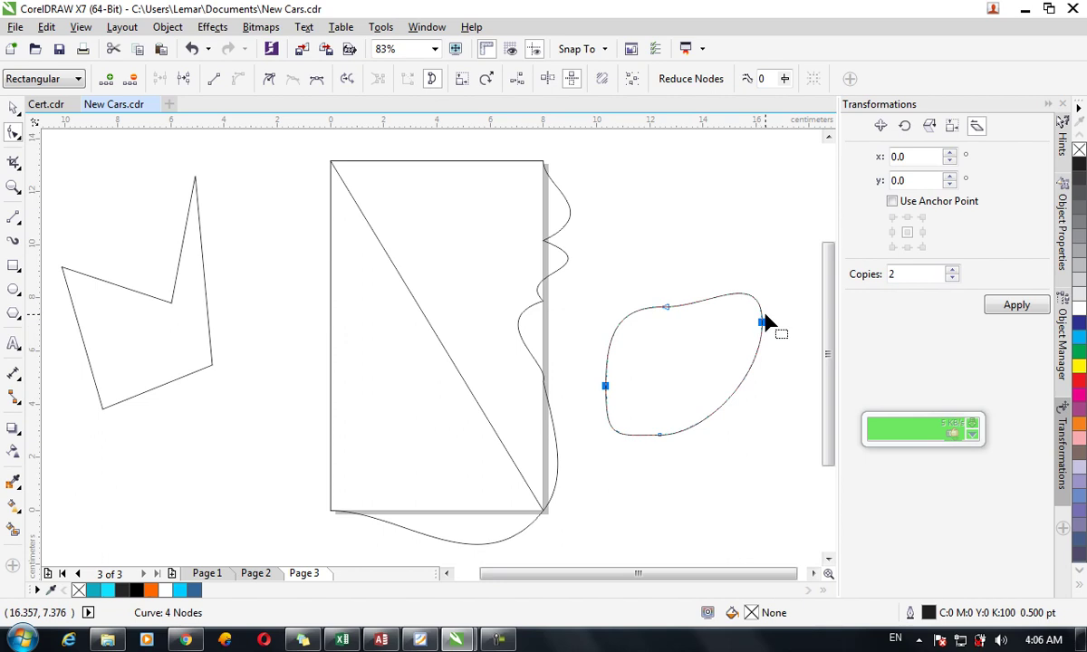
mouse_move(763, 324)
left_mouse_down()
mouse_move(762, 349)
mouse_move(755, 201)
mouse_move(746, 326)
left_mouse_up()
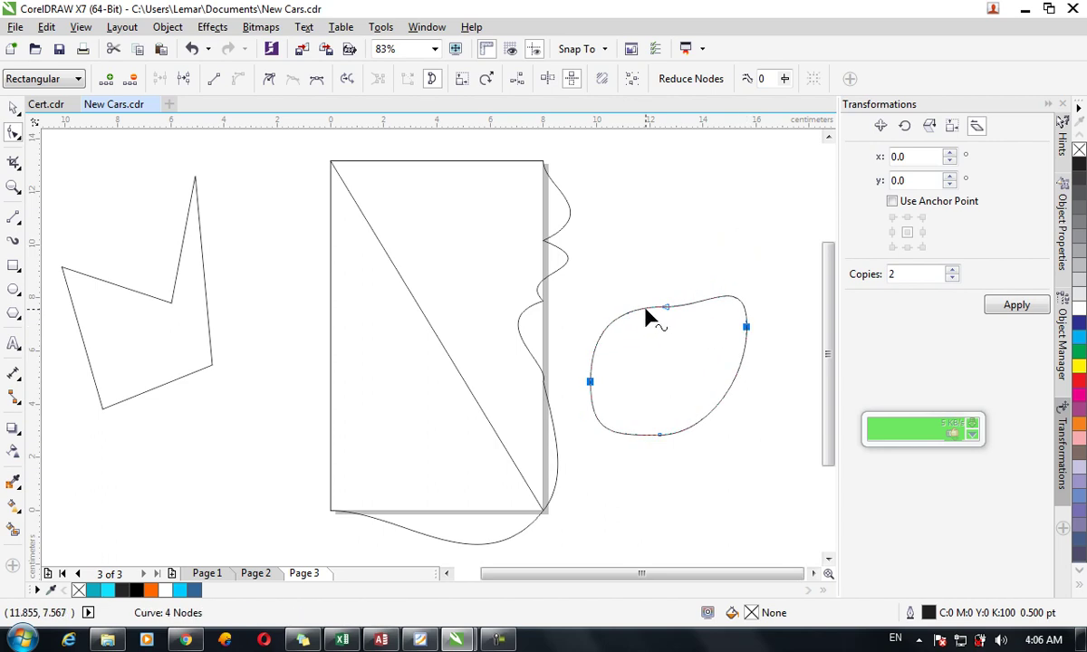
Raise the wavy curve's top-right node above the rectangle and marquee-select its right-edge nodes.
left_click(549, 170)
left_click(542, 163)
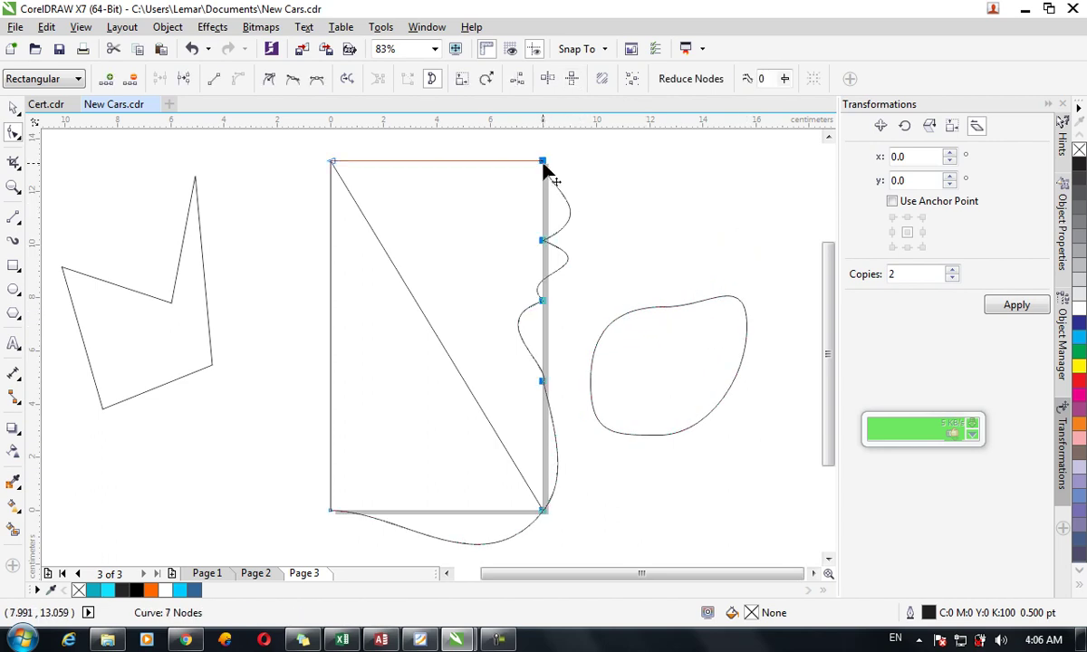
left_click_drag(544, 165, 543, 234)
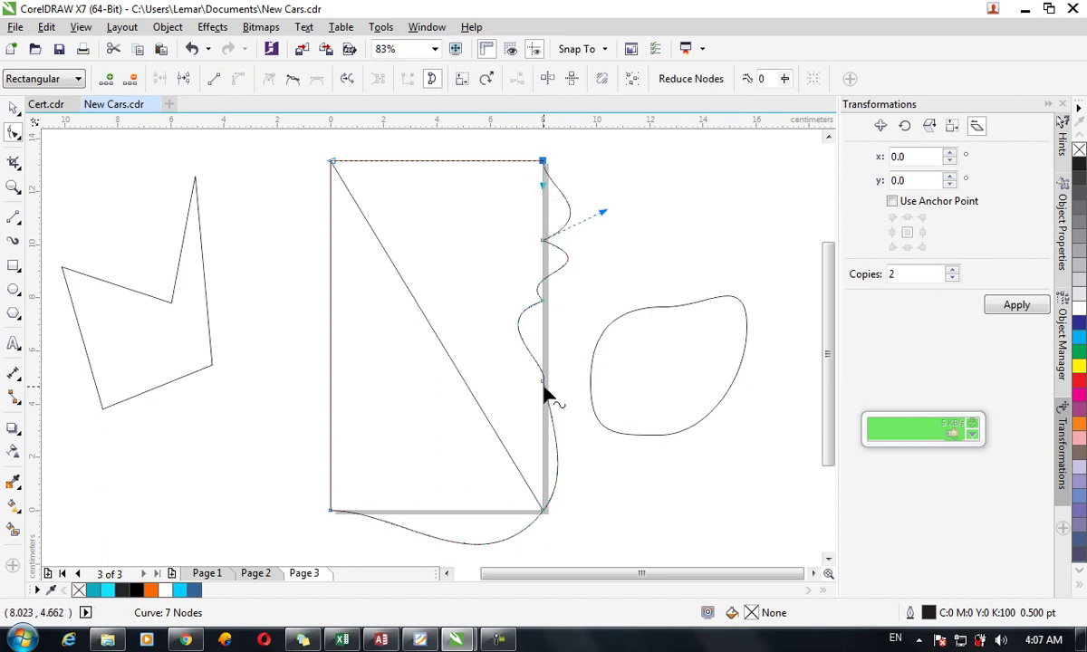
left_click(543, 384)
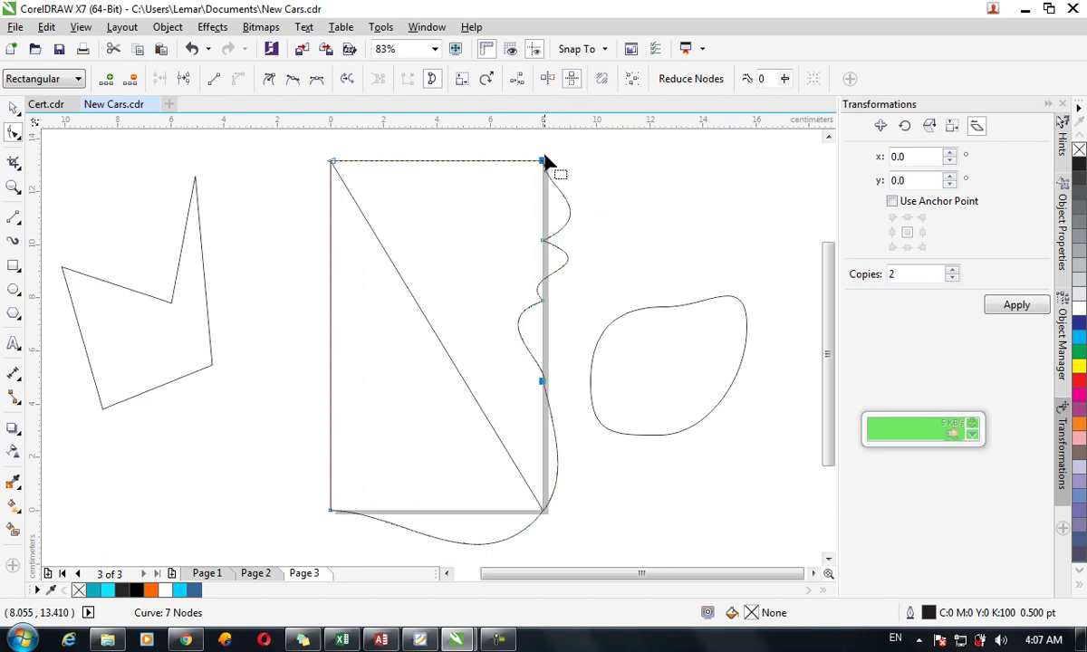
mouse_move(542, 163)
left_mouse_down()
mouse_move(547, 194)
mouse_move(536, 139)
mouse_move(549, 184)
left_mouse_up()
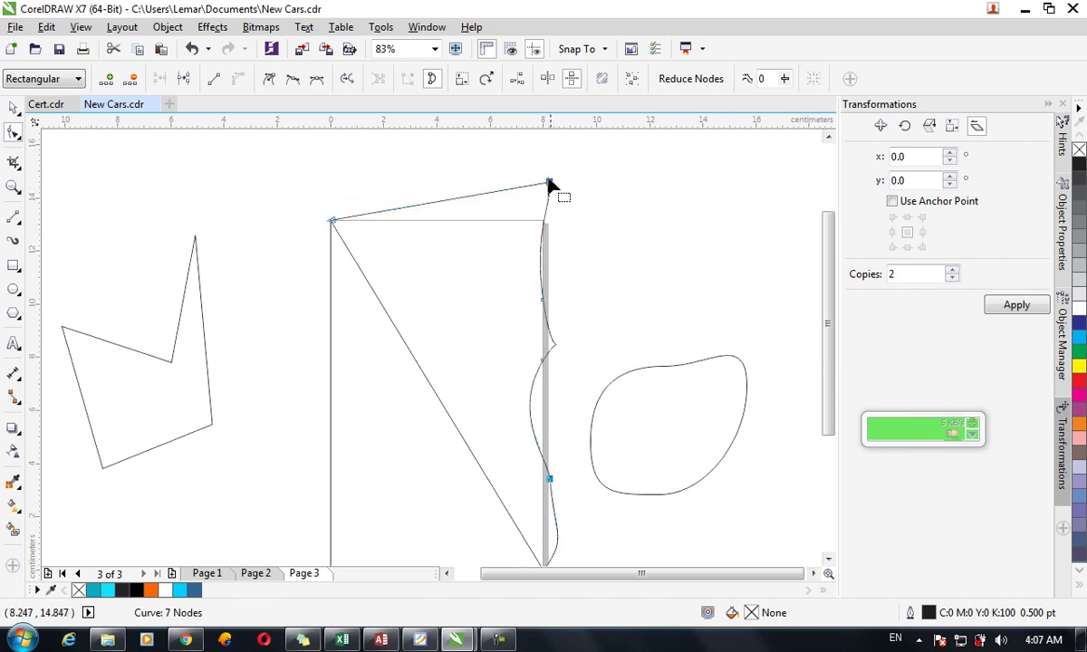
left_click_drag(574, 172, 519, 541)
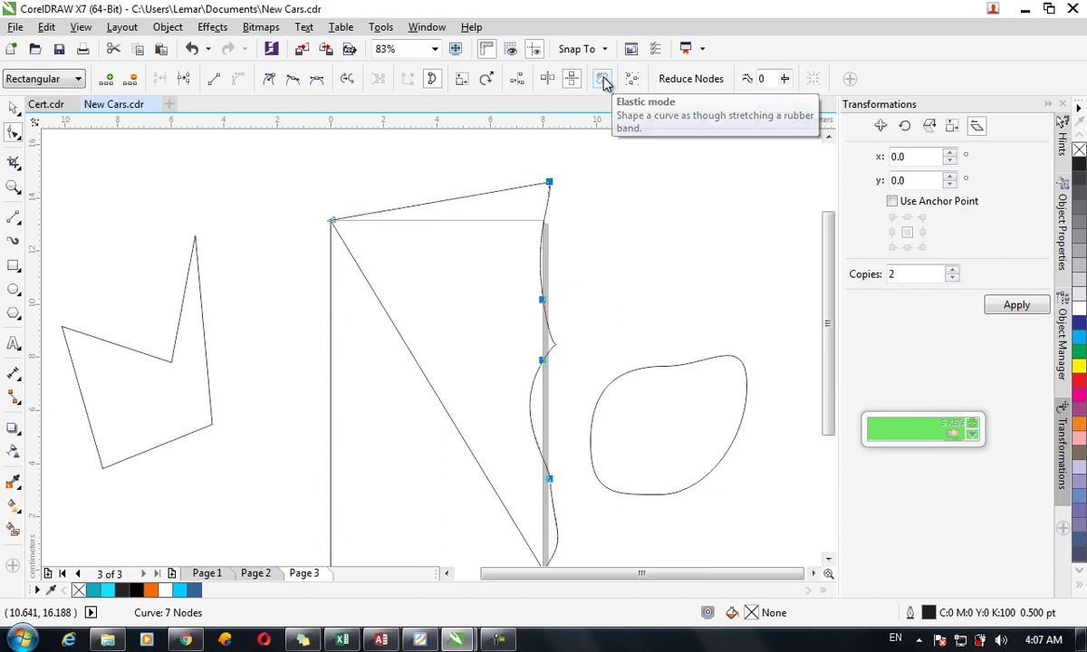
In Elastic mode, bring the curve's top-right node back level with the rectangle's top edge.
left_click(604, 80)
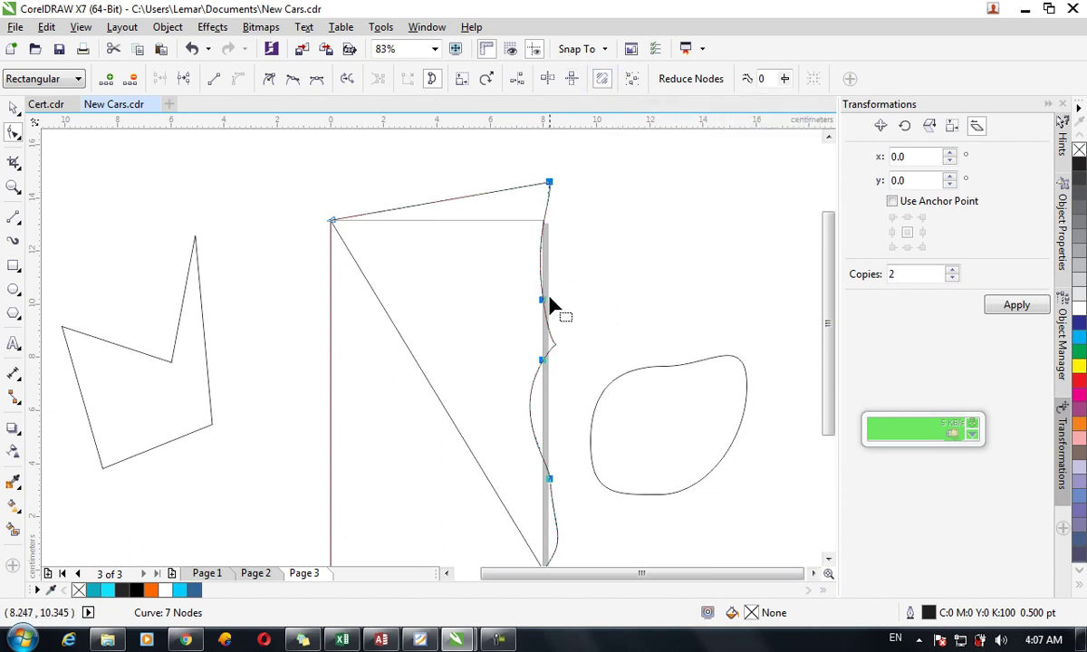
left_click_drag(542, 301, 540, 358)
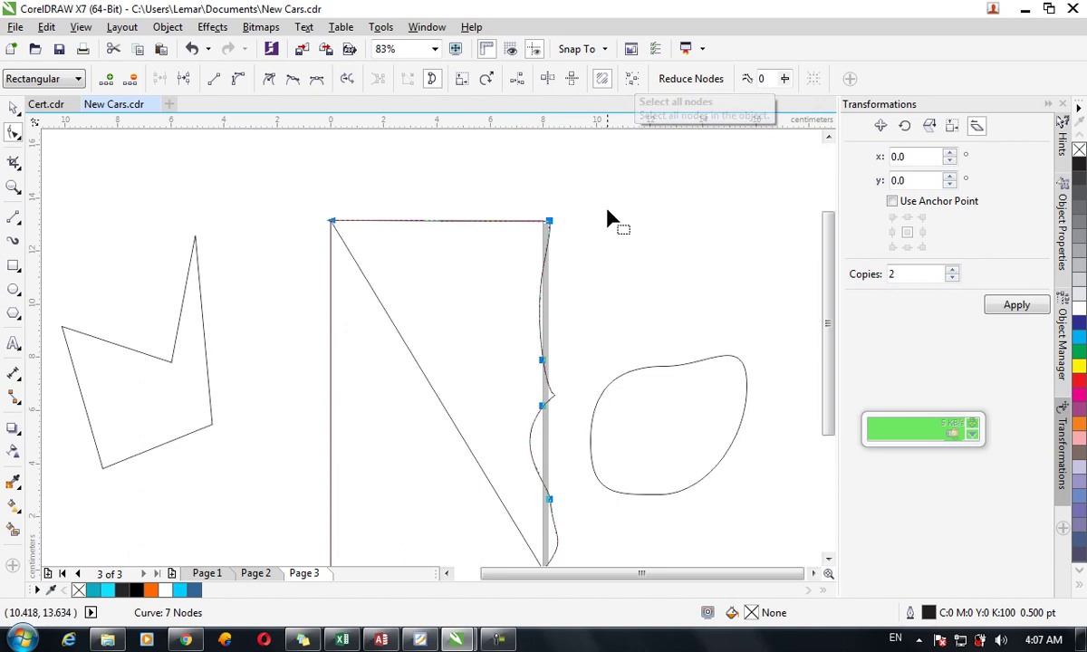
left_click(579, 222)
left_click(547, 223)
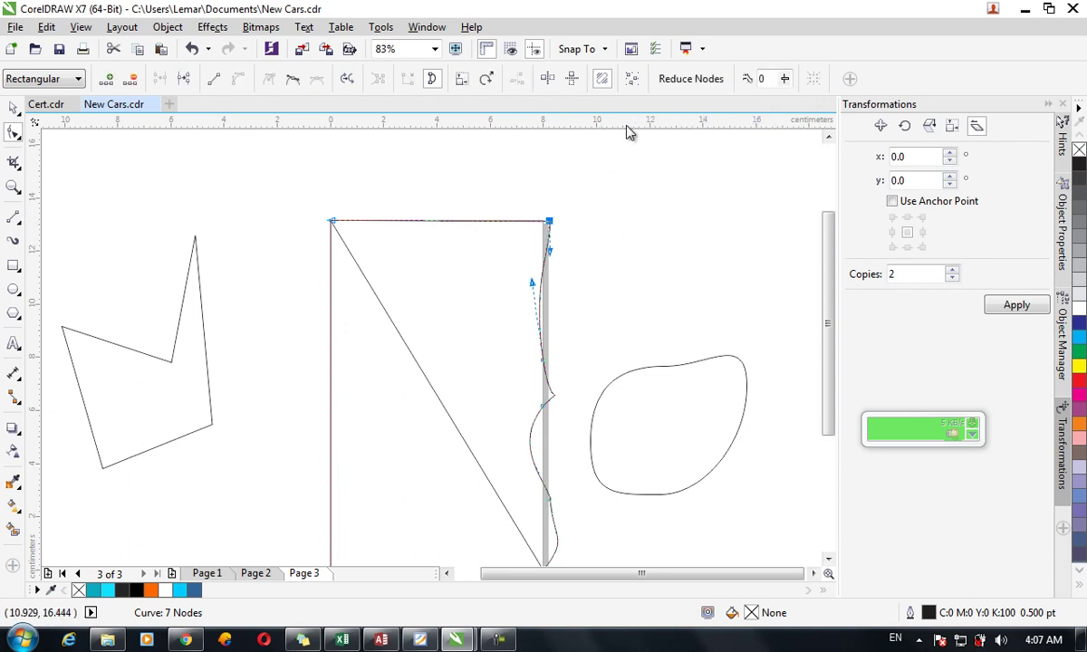
left_click(632, 81)
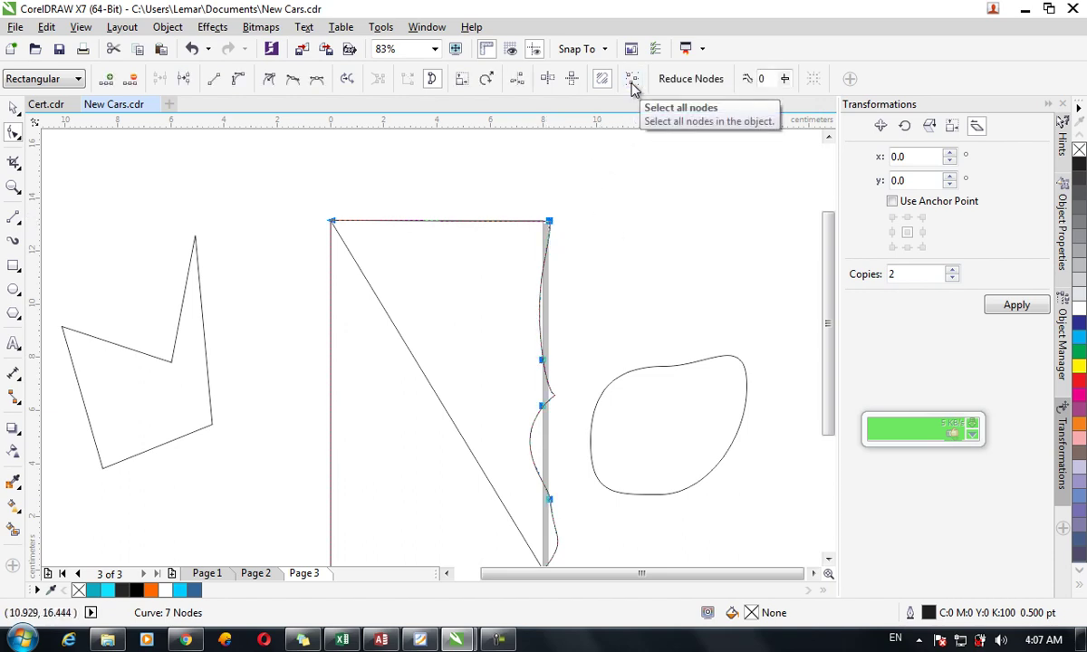
left_click_drag(829, 259, 830, 290)
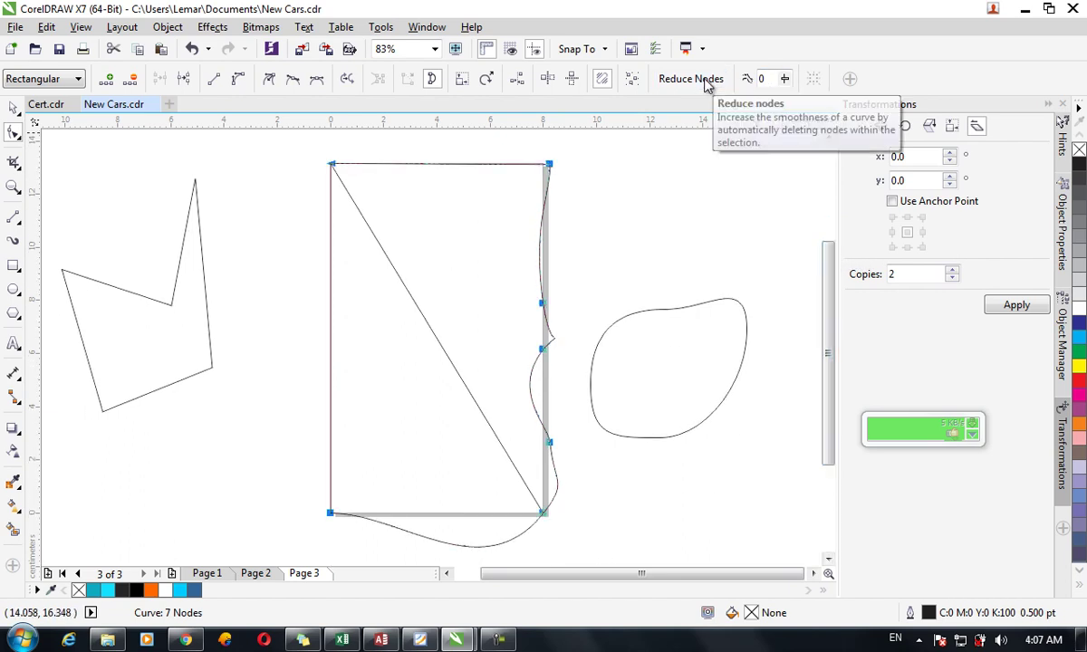
left_click(621, 275)
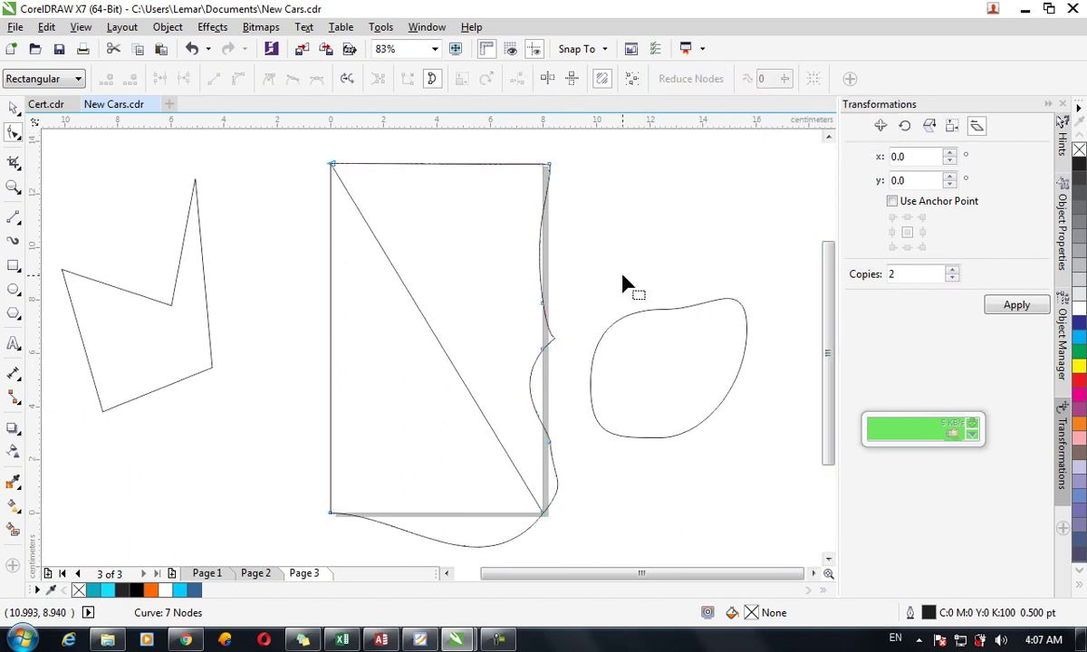
Add and remove nodes on the top edge, then reduce the right edge's five nodes.
double_click(400, 164)
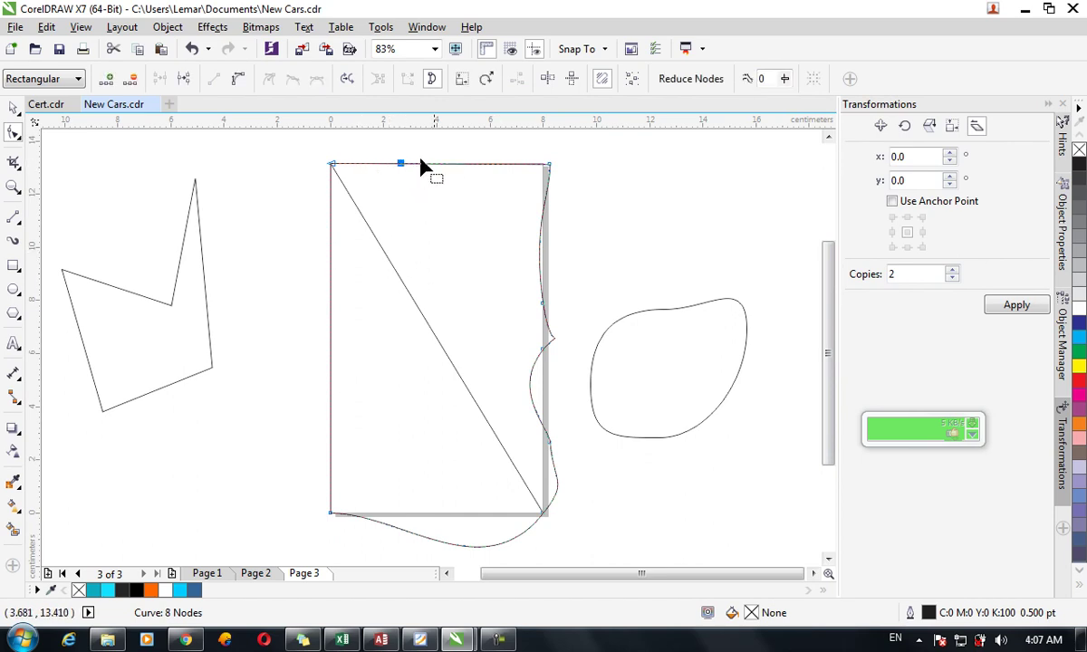
double_click(472, 164)
left_click_drag(561, 172, 318, 158)
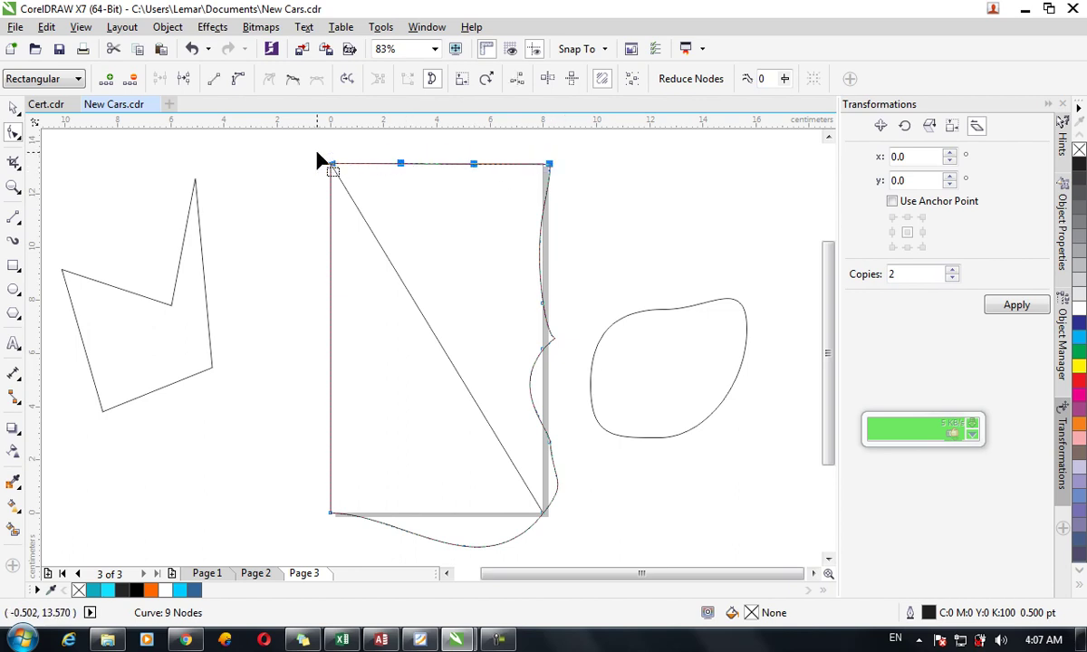
left_click(702, 80)
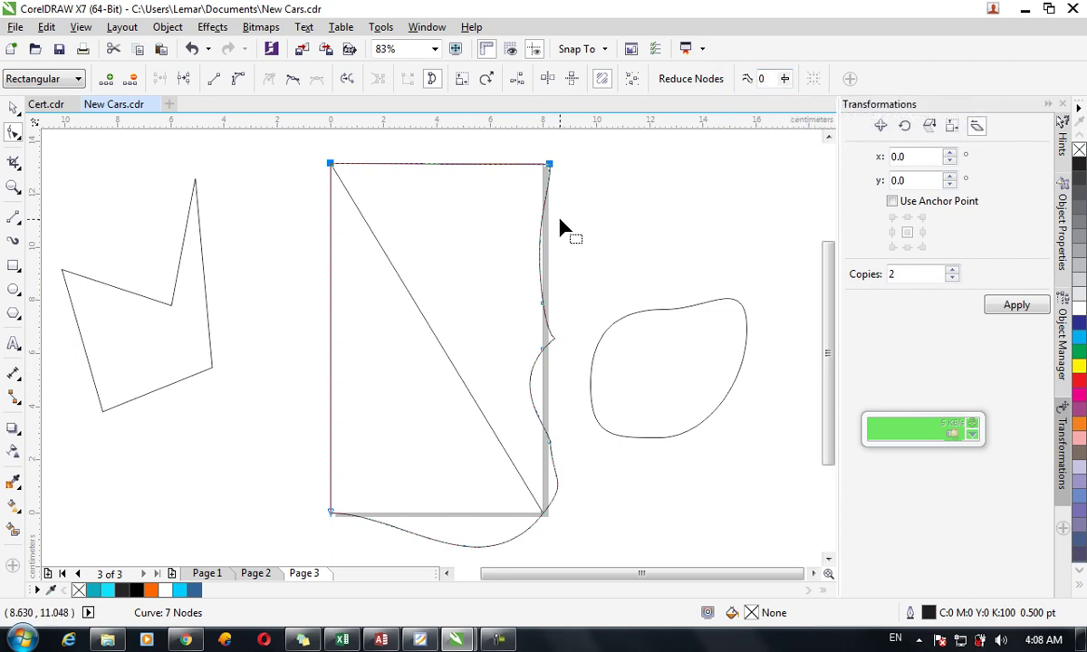
double_click(473, 164)
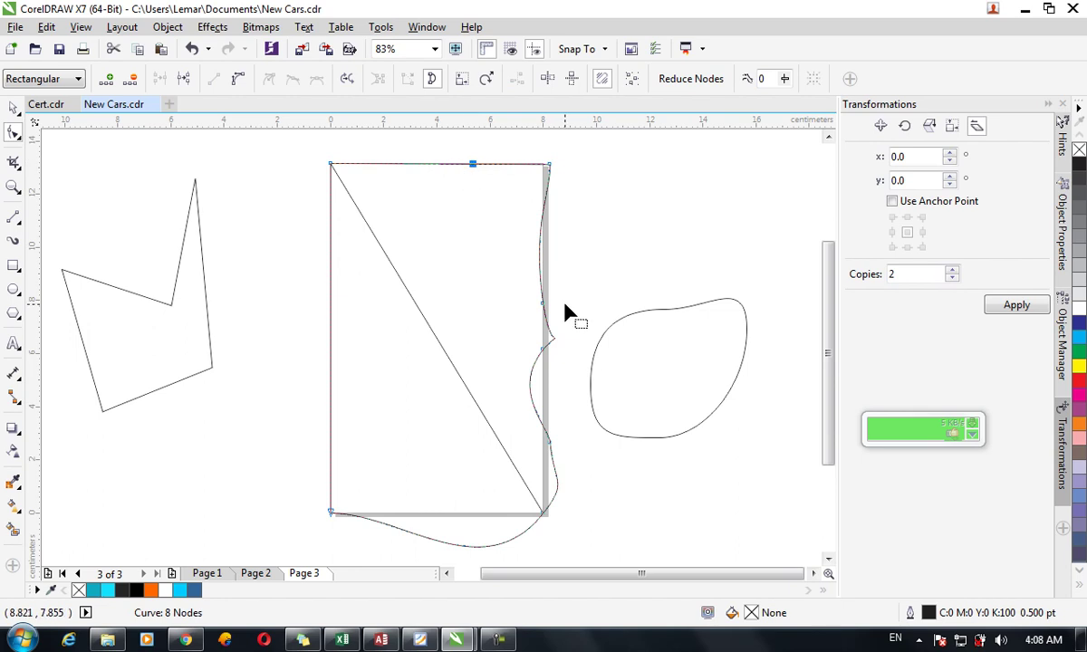
left_click_drag(589, 521, 519, 150)
left_click_drag(791, 80, 818, 80)
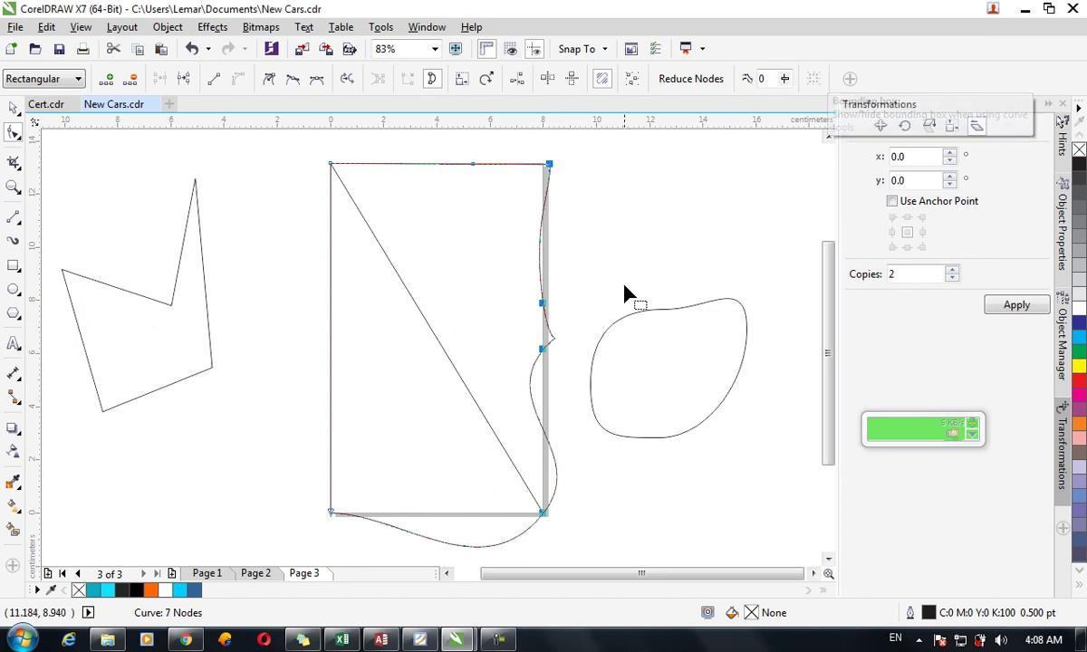
Add new nodes on the right edge and pull them into extra bulges and wiggles.
left_click(550, 442)
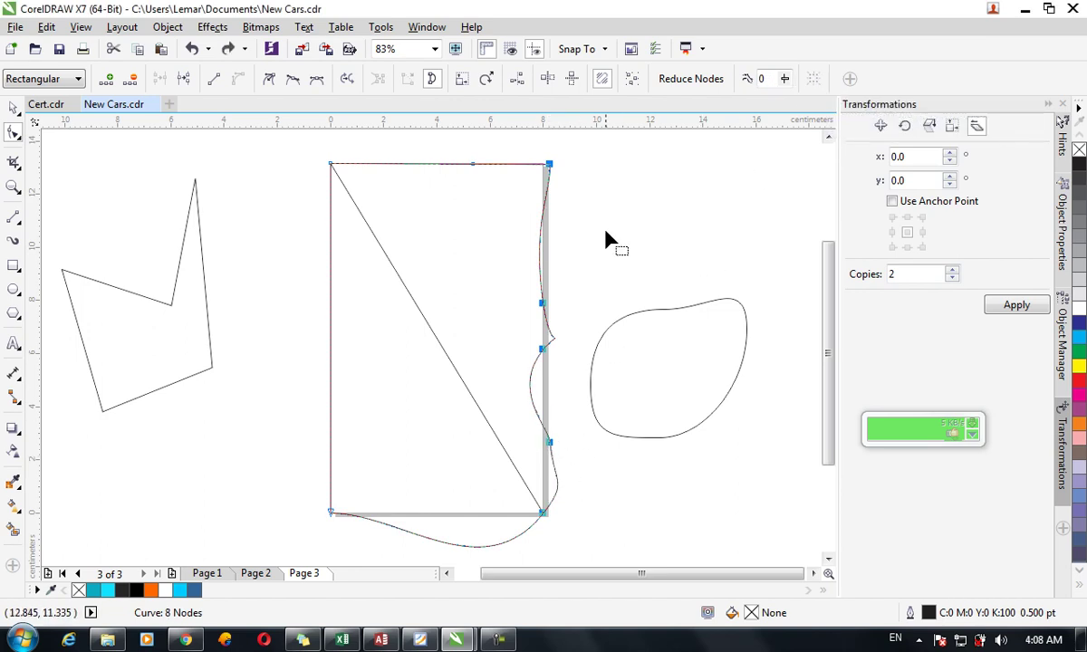
left_click(541, 250)
left_click(540, 243)
mouse_move(540, 243)
left_mouse_down()
mouse_move(564, 241)
mouse_move(541, 257)
left_mouse_up()
double_click(561, 267)
left_click(563, 219)
double_click(563, 218)
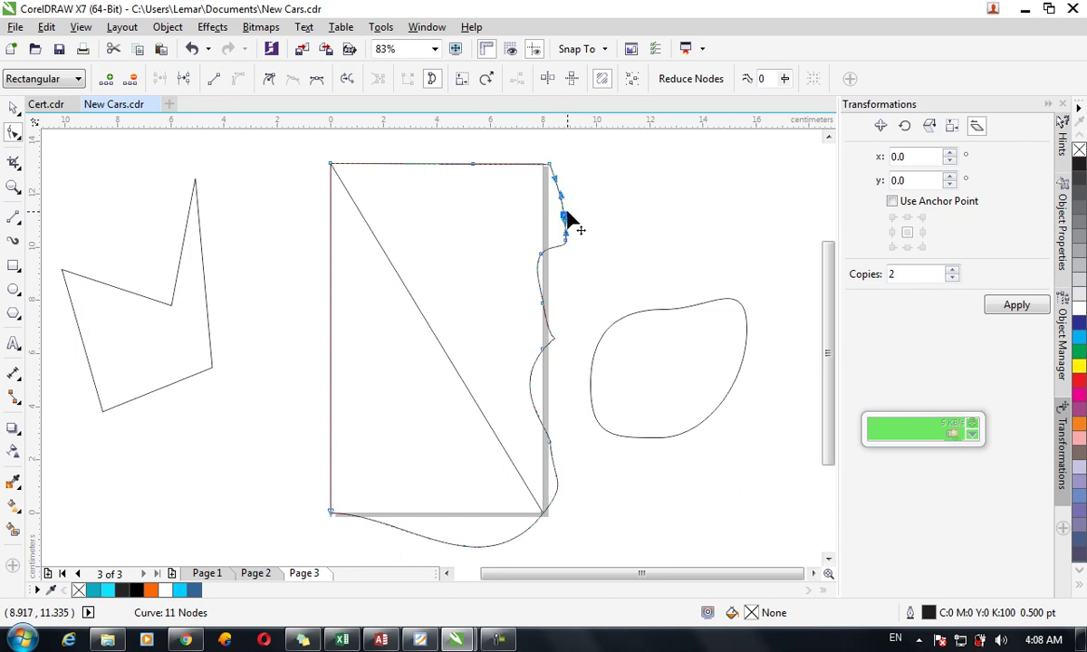
left_click_drag(566, 219, 541, 219)
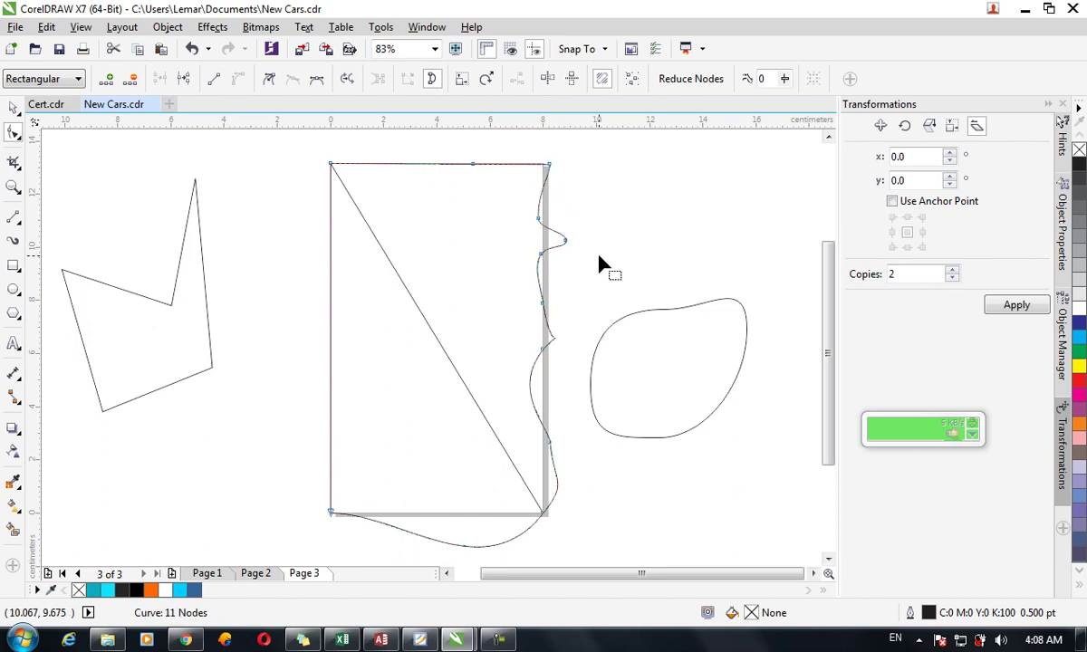
double_click(536, 367)
left_click_drag(539, 367, 555, 365)
Apply Reduce Nodes to the right-edge nodes, adjusting until the curve has 9 nodes.
left_click_drag(586, 527, 504, 163)
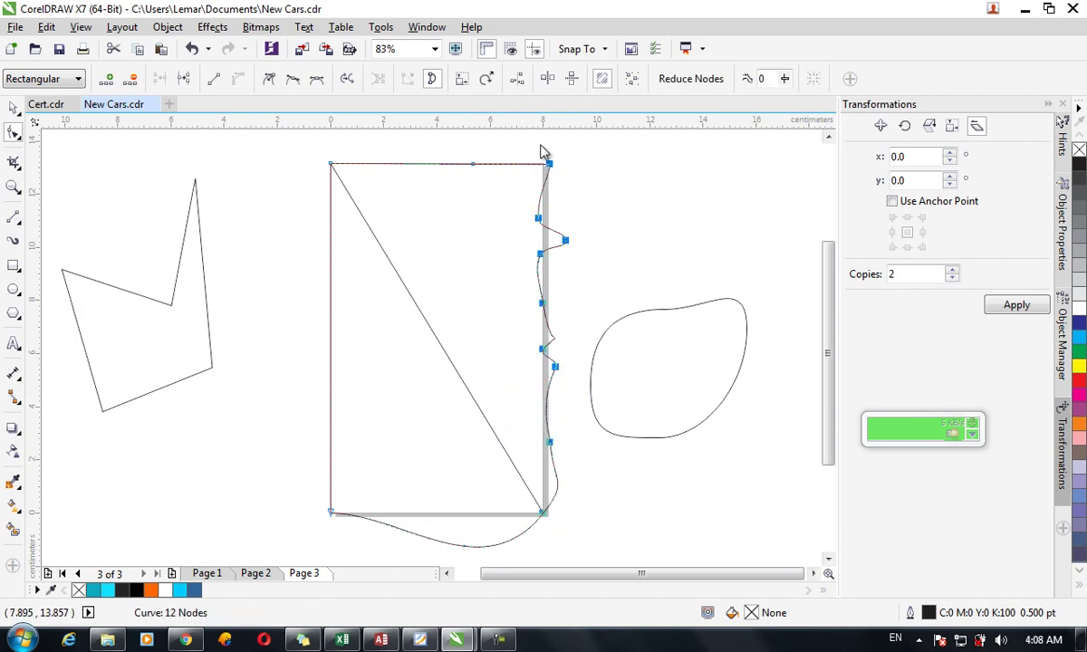
left_click_drag(785, 81, 820, 86)
key("ctrl+z")
left_click(790, 82)
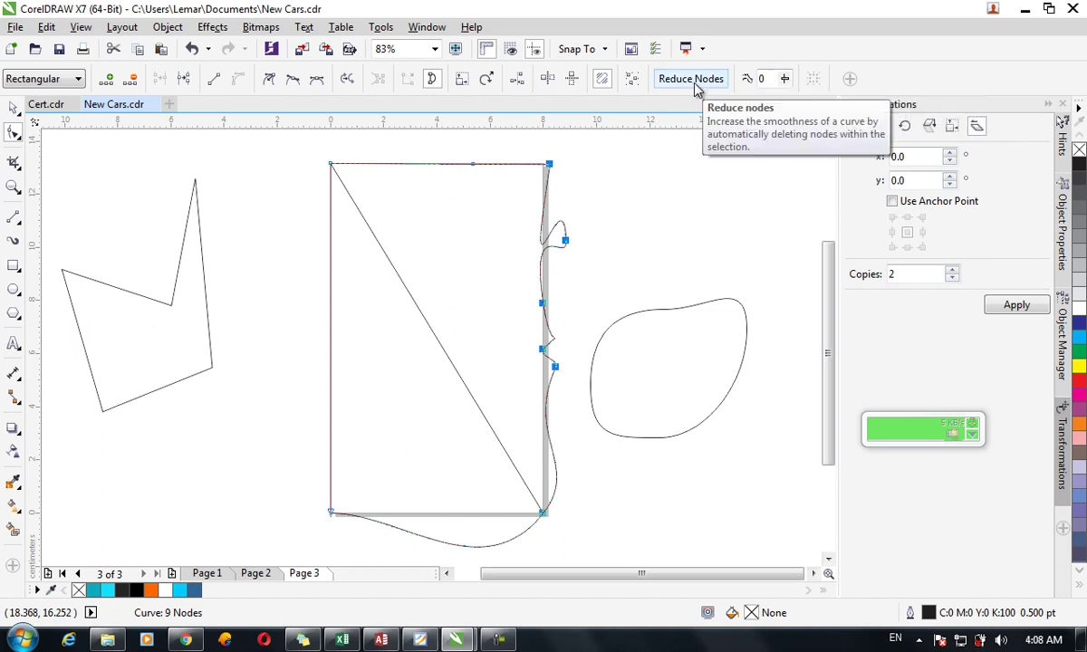
key("ctrl+a")
Delete the wavy curve and all remaining shapes from the page.
left_click(18, 108)
key("F10")
key("Delete")
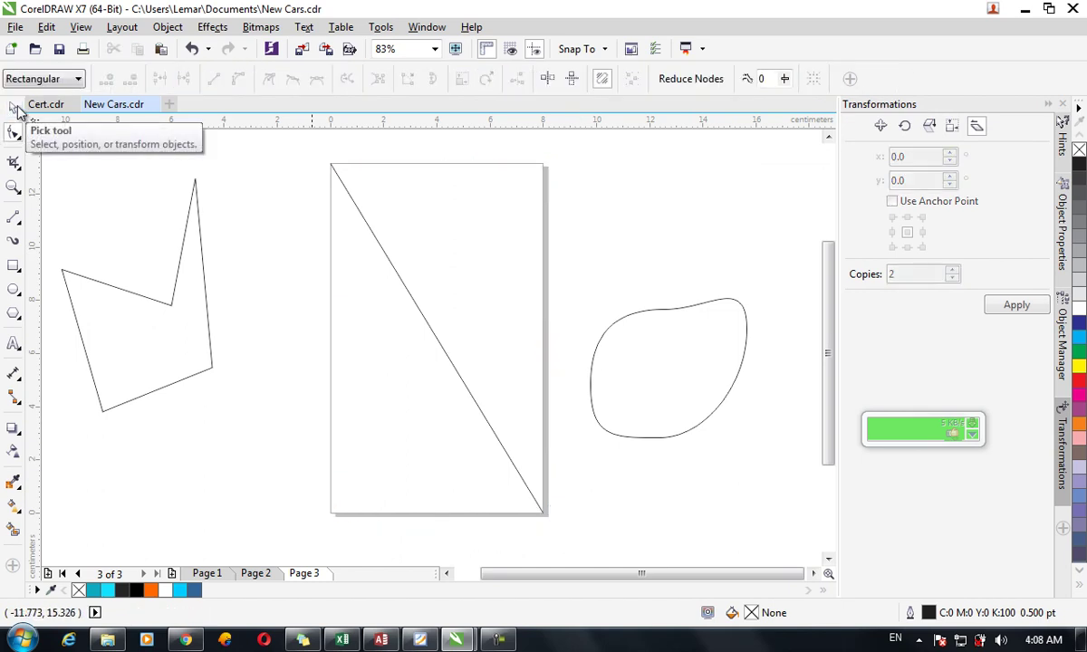
left_click(18, 109)
key("ctrl+a")
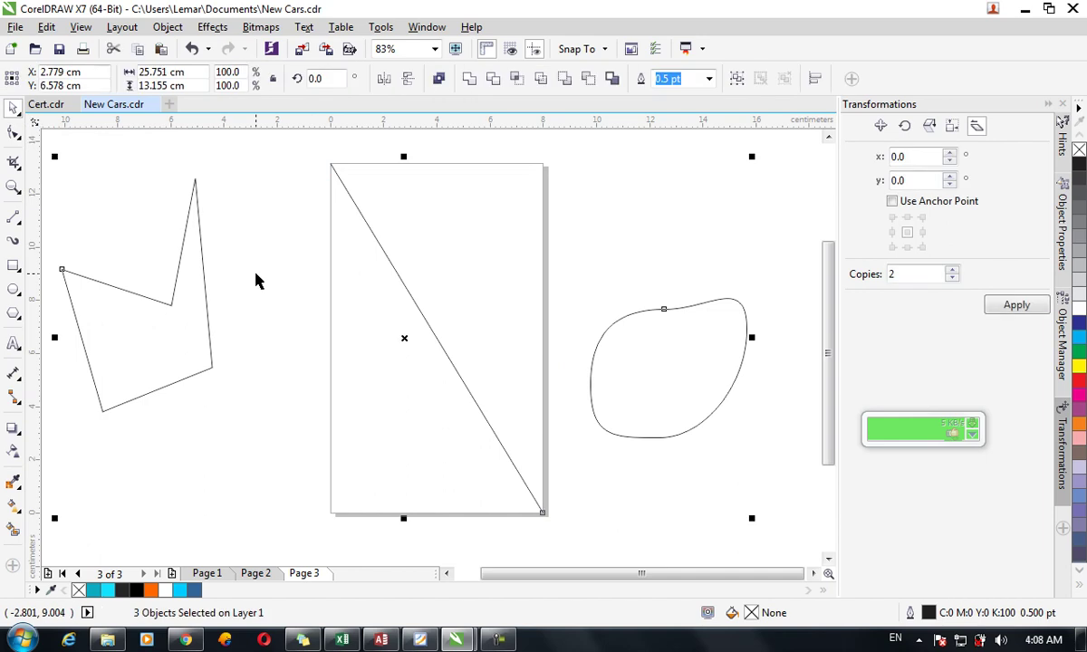
key("Delete")
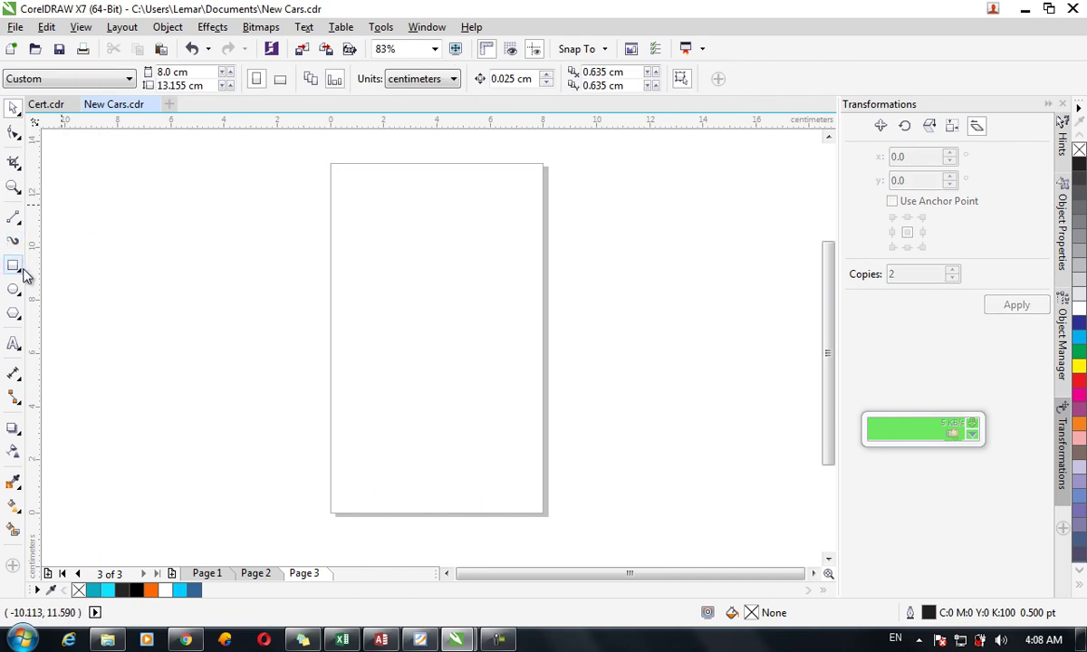
Make a page-sized rectangle, convert it to curves, and slide its left nodes right.
double_click(13, 265)
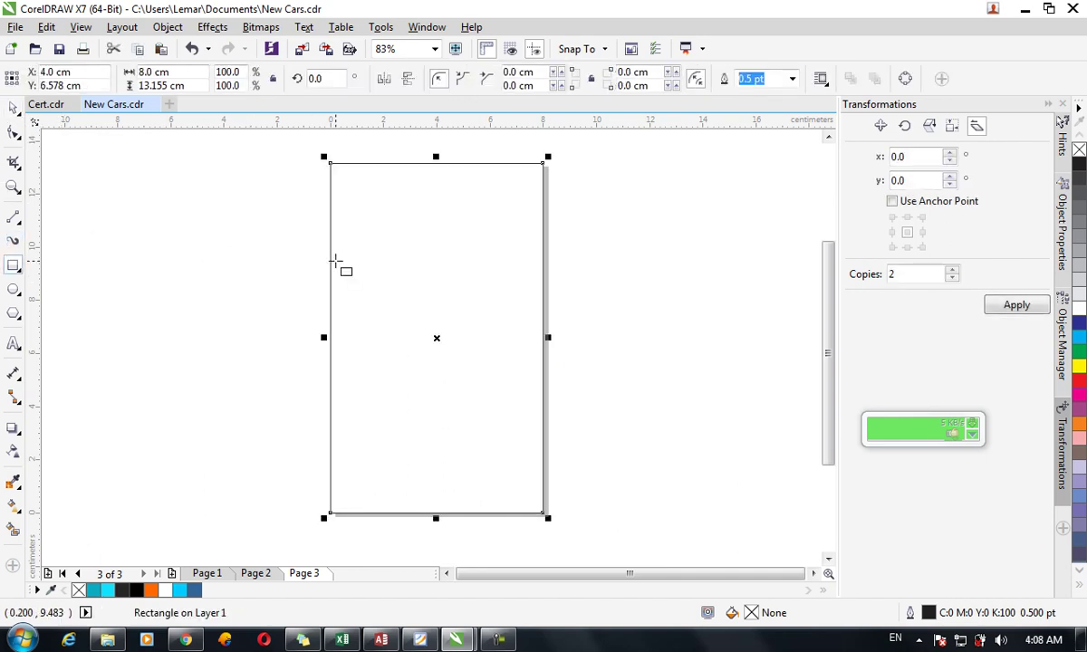
key("ctrl+q")
key("F10")
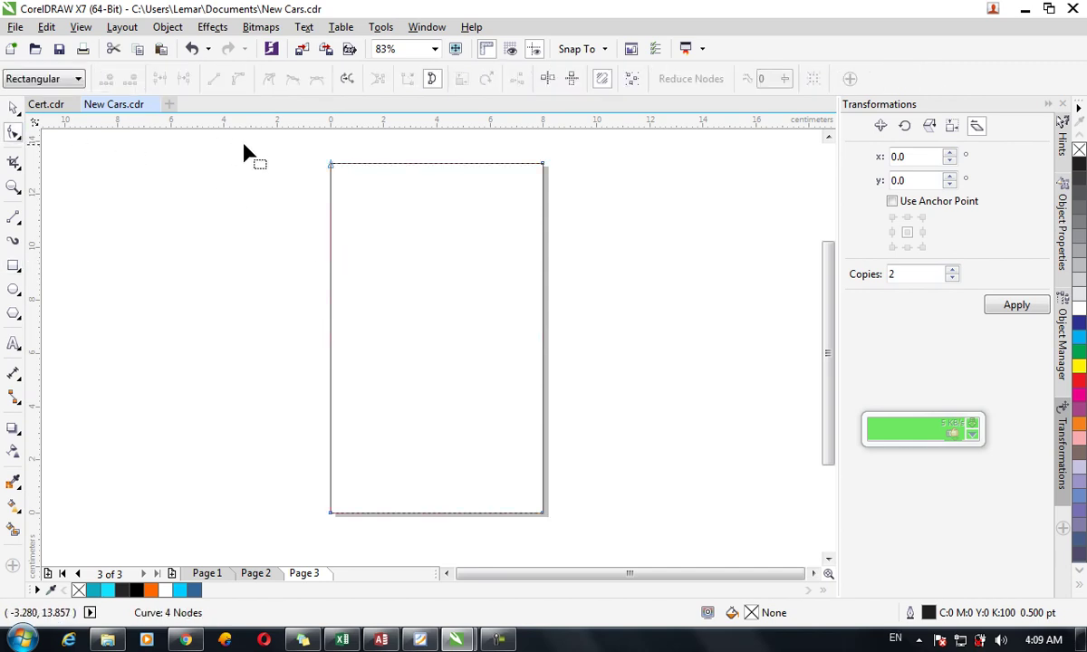
left_click(331, 164)
left_click_drag(330, 165, 511, 165)
left_click_drag(332, 515, 424, 512)
Turn the slanted edge into a curve and bend it into a crescent band.
left_click_drag(386, 142, 525, 545)
left_click(246, 76)
left_click_drag(455, 388, 494, 431)
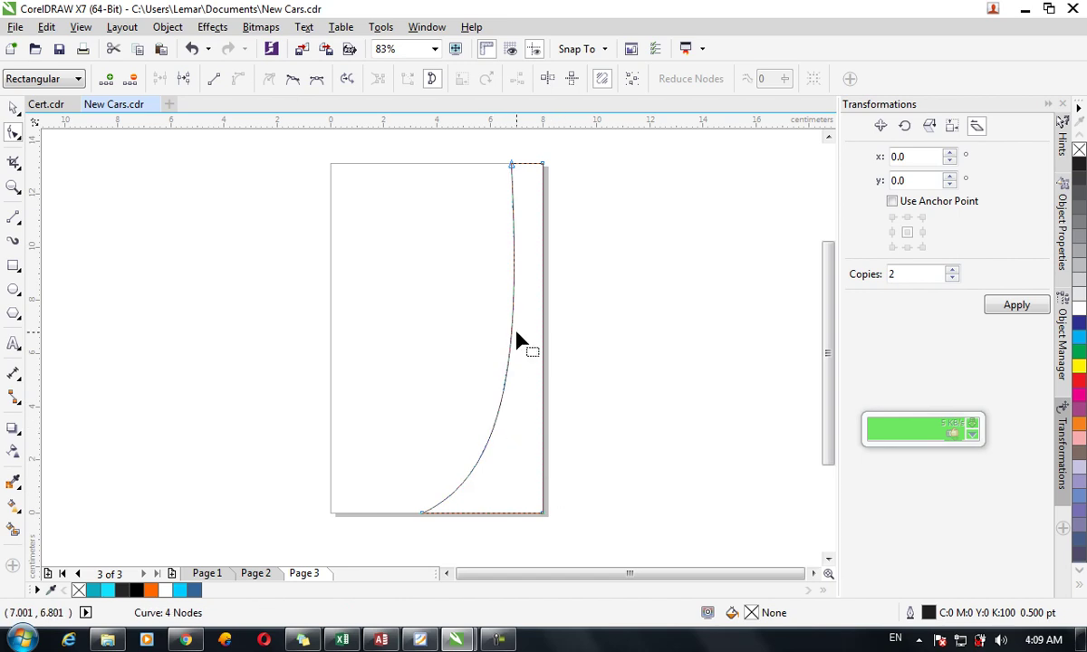
left_click_drag(507, 375, 512, 374)
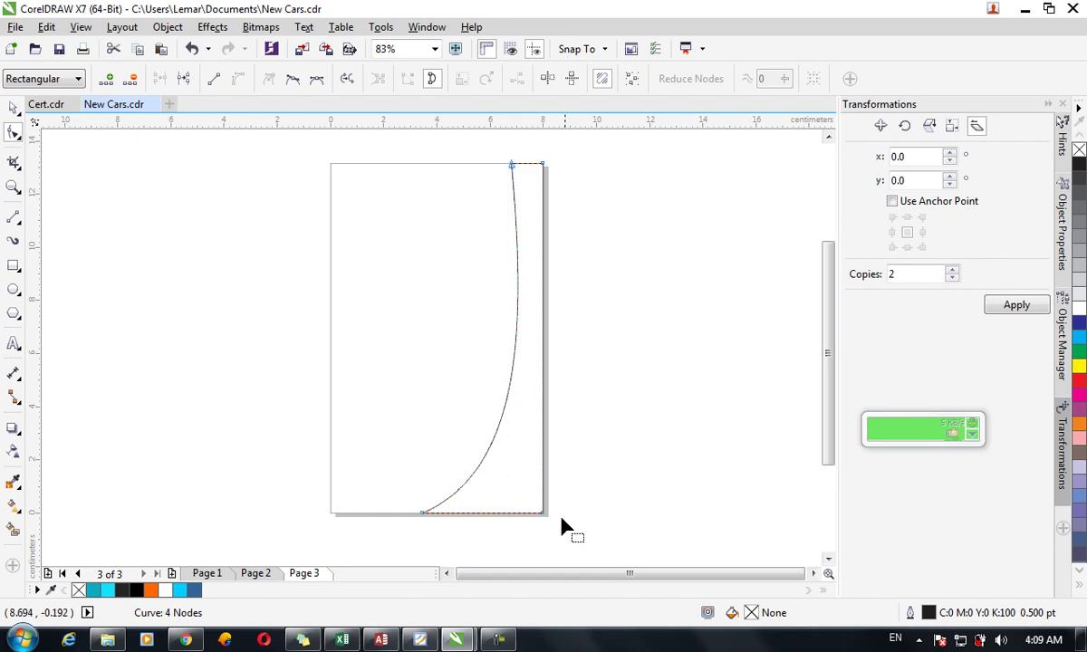
left_click(14, 108)
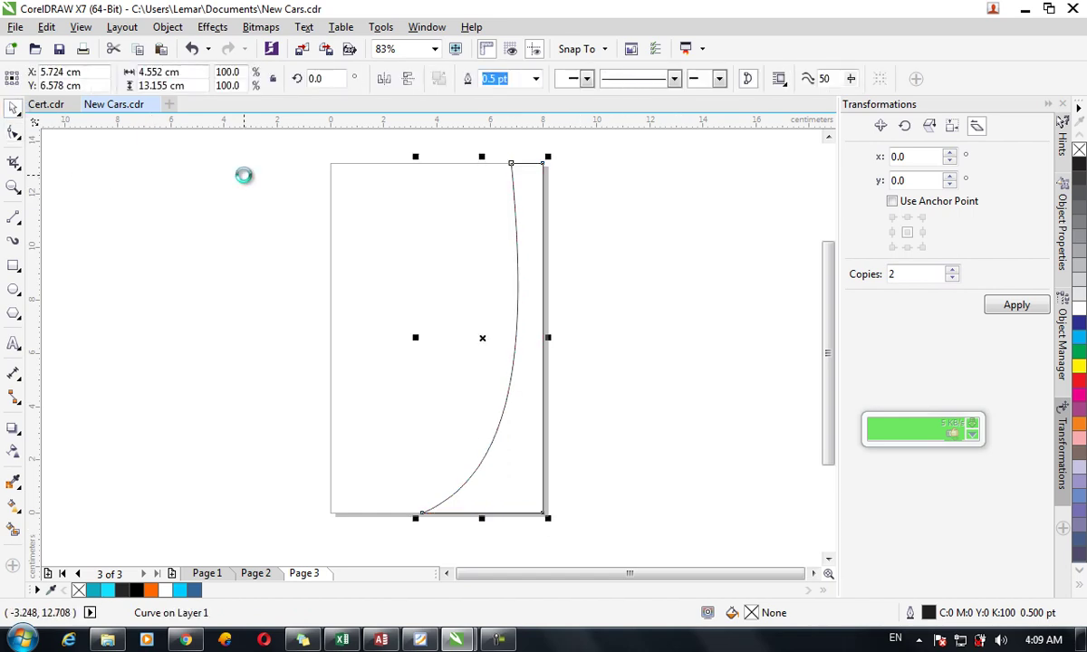
left_click(18, 132)
left_click_drag(419, 514, 405, 515)
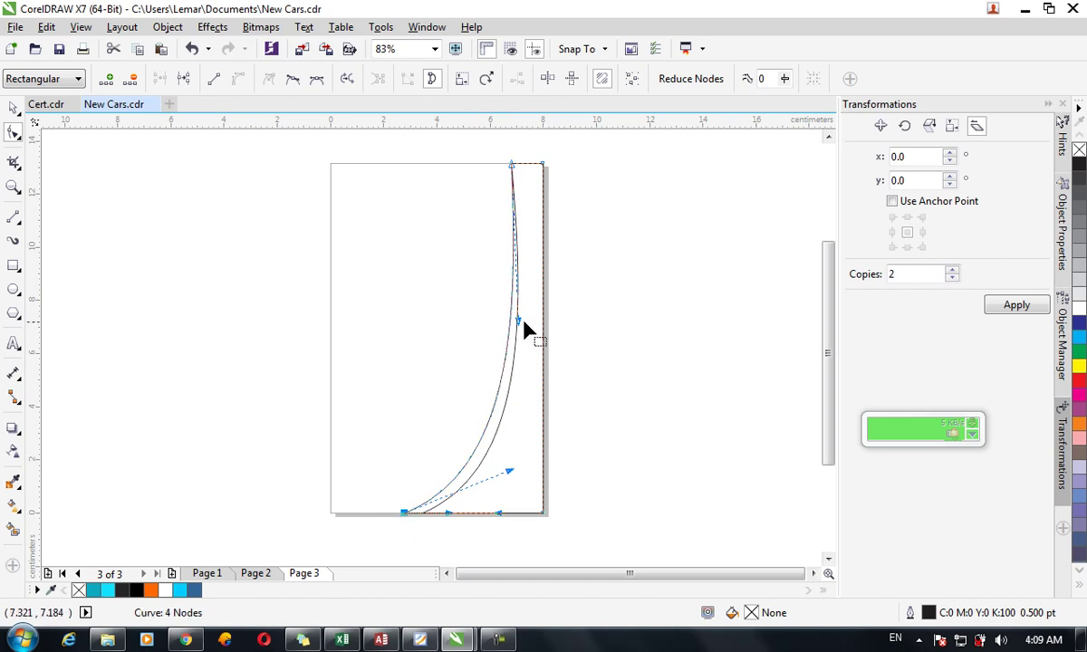
left_click_drag(518, 322, 533, 325)
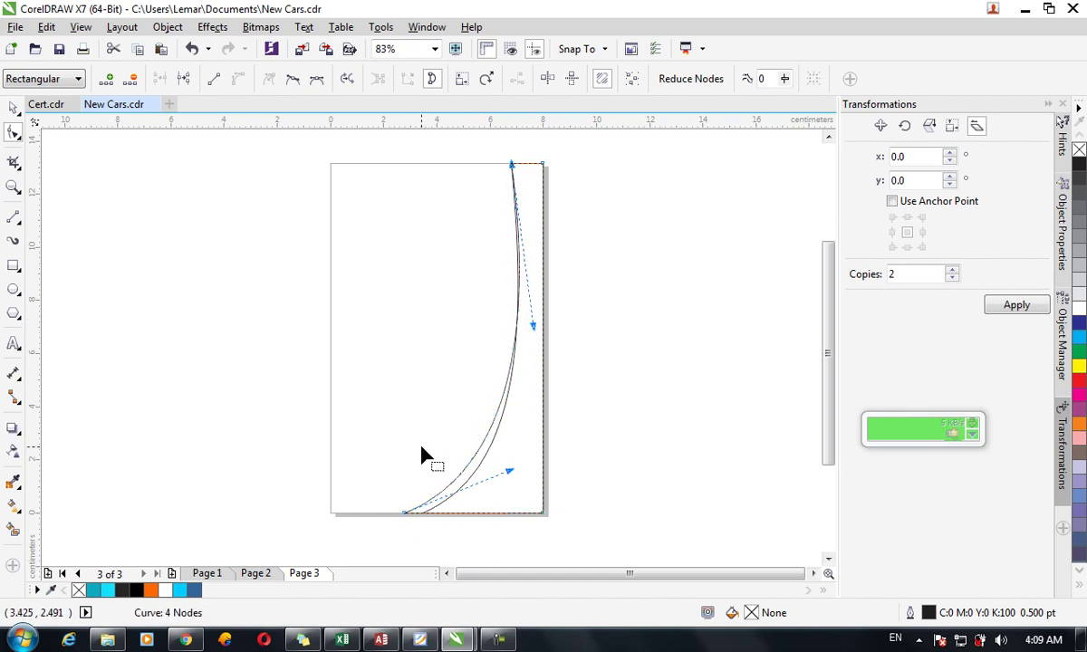
left_click_drag(405, 512, 388, 514)
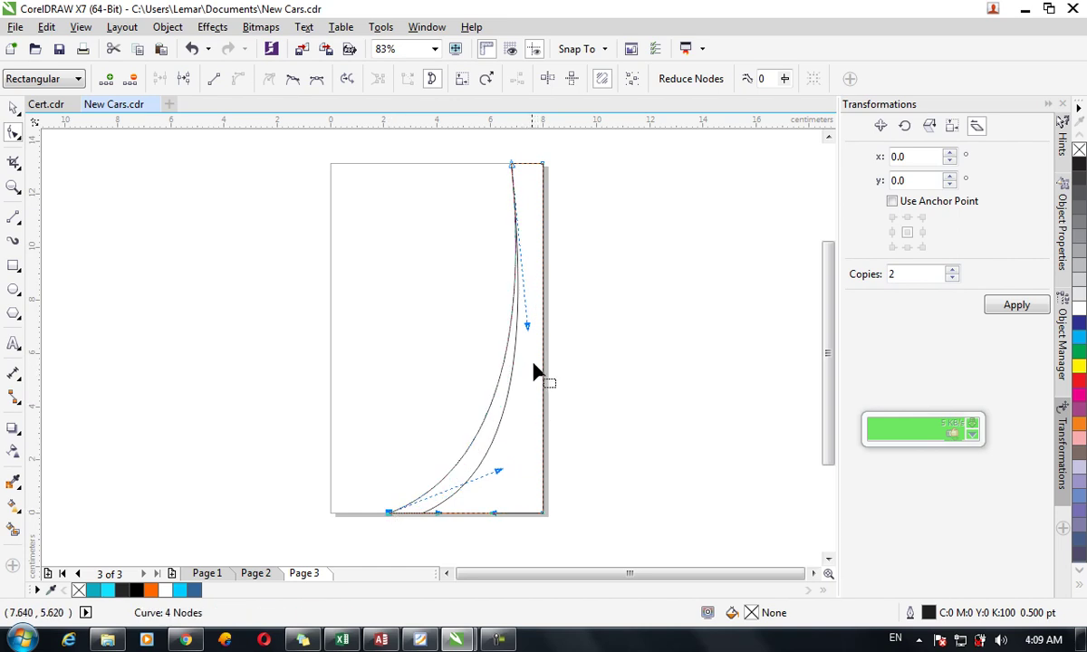
left_click_drag(526, 330, 533, 345)
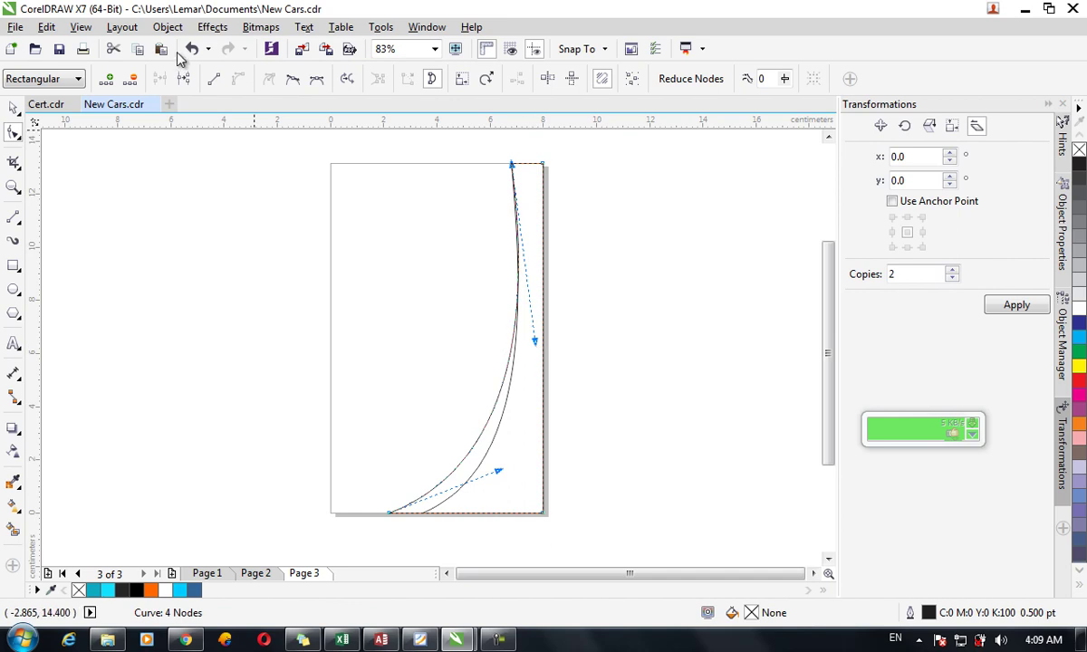
left_click(13, 109)
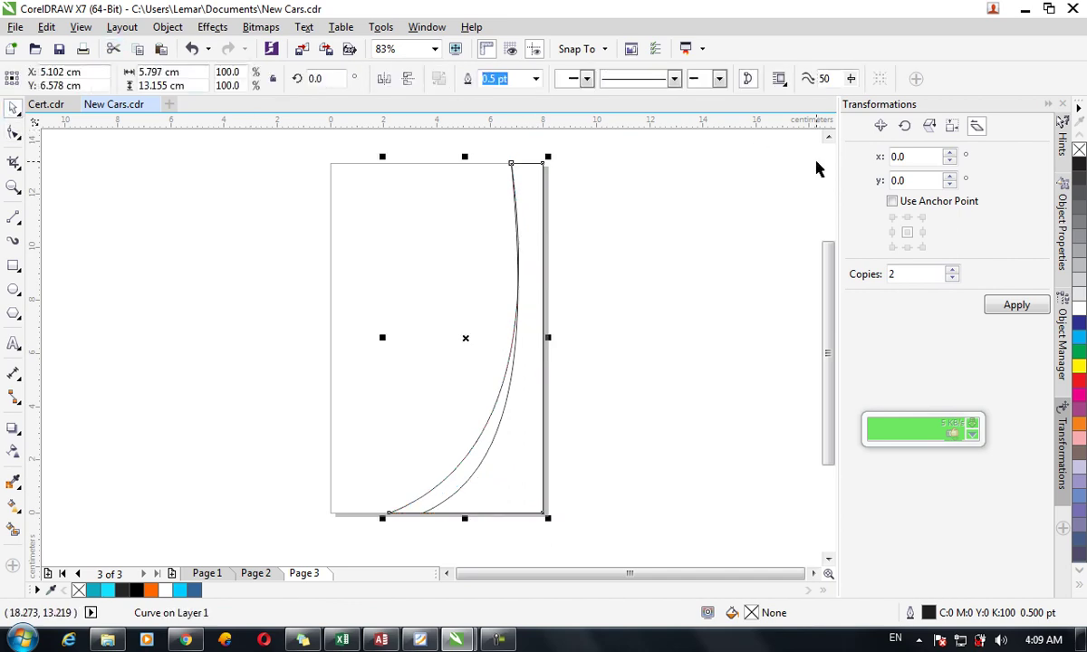
Fill the wider band with cyan and remove its outline.
left_click(1079, 339)
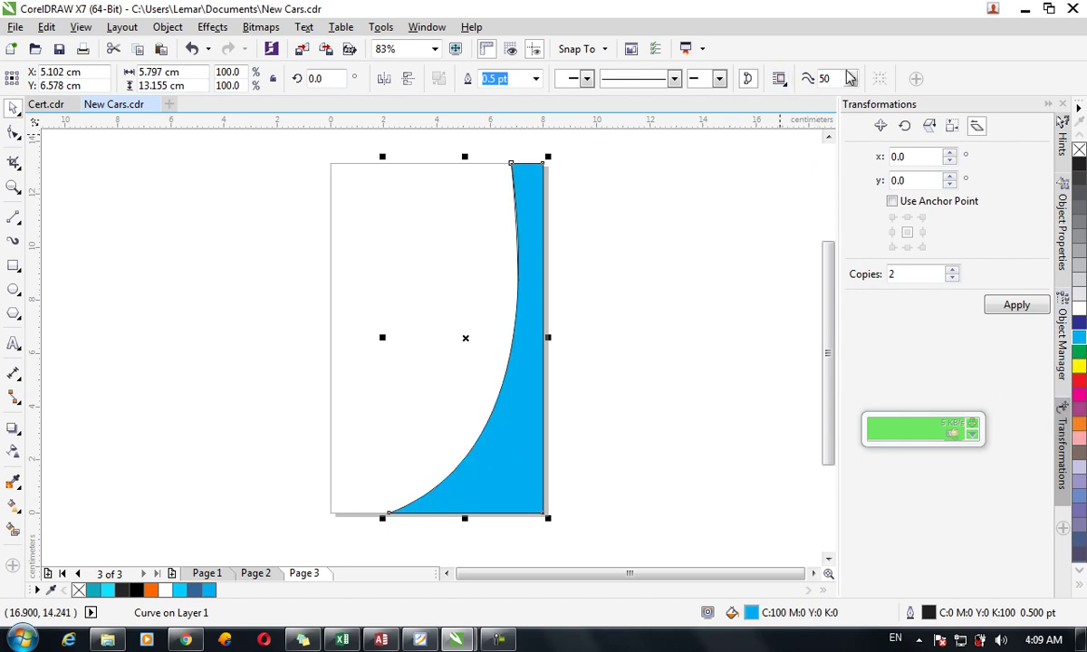
left_click(535, 79)
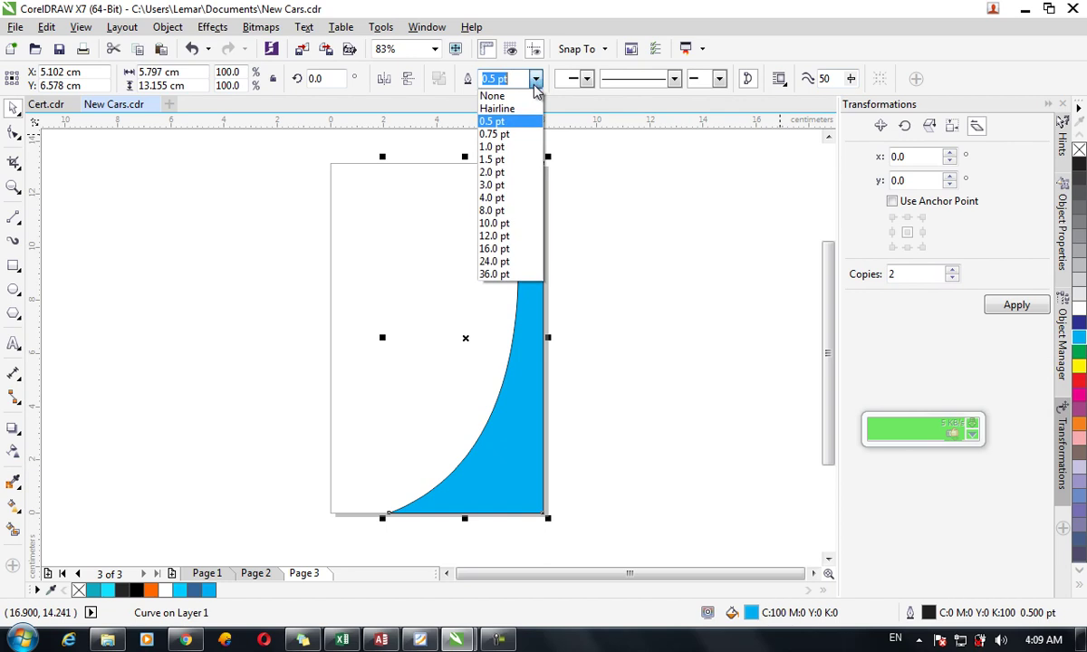
left_click(535, 97)
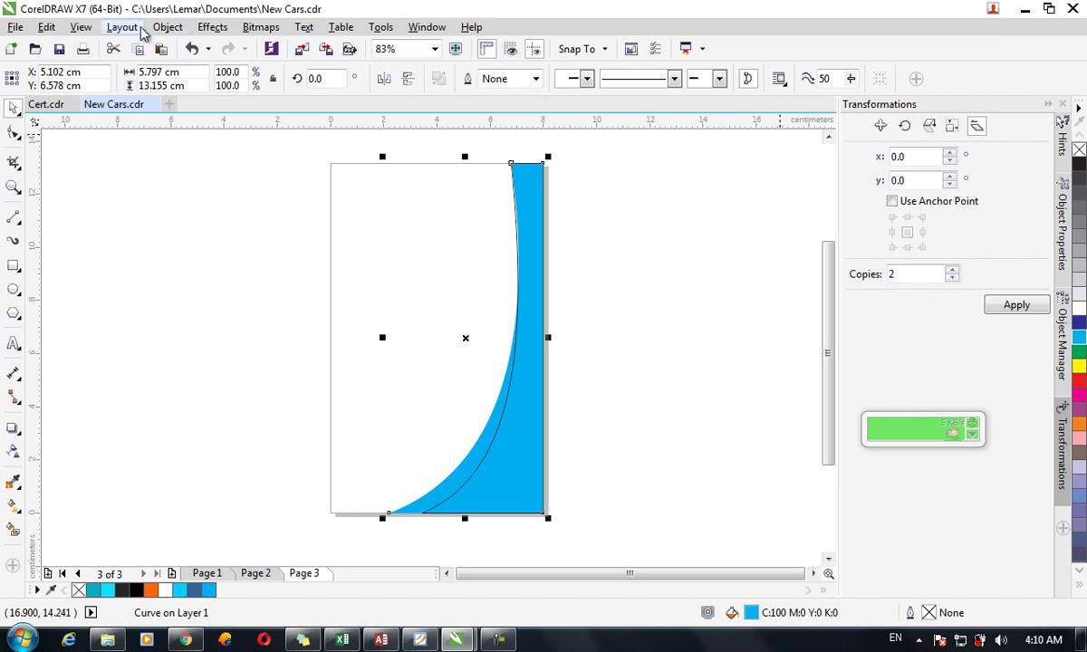
left_click(168, 28)
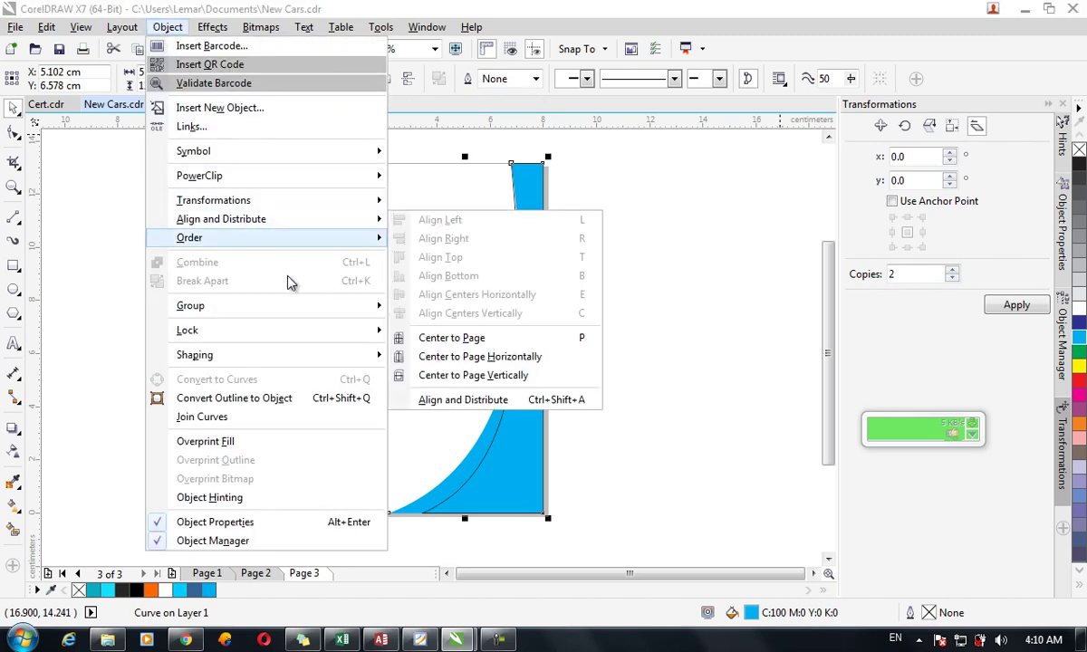
mouse_move(289, 248)
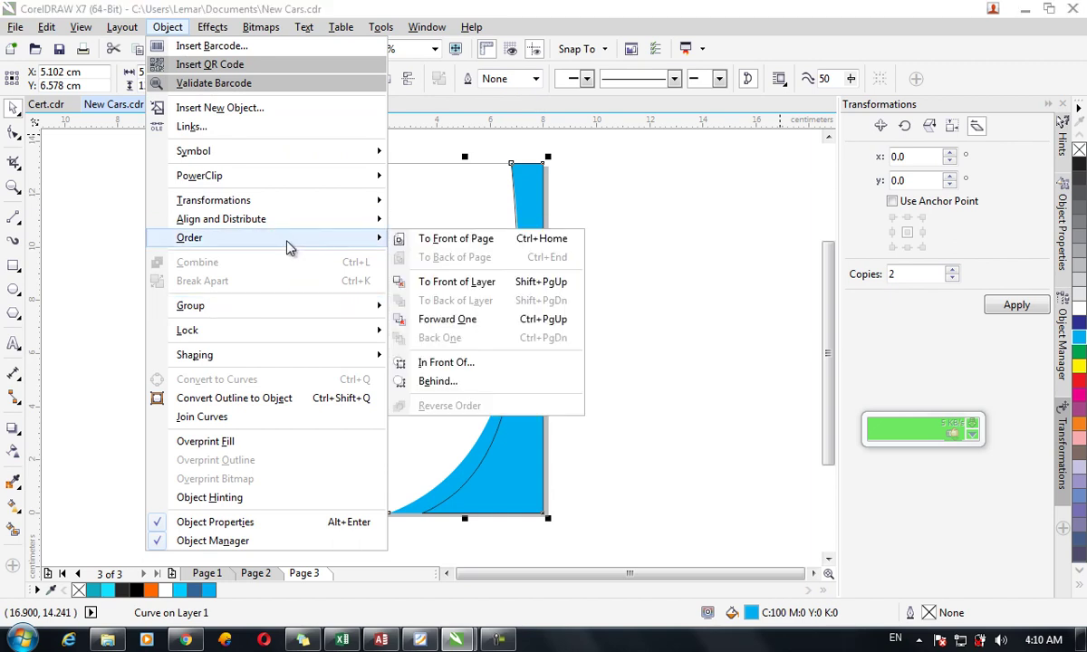
left_click(80, 178)
Fill the narrower band with Sky Blue and set its outline to None.
left_click(718, 438)
left_click(524, 417)
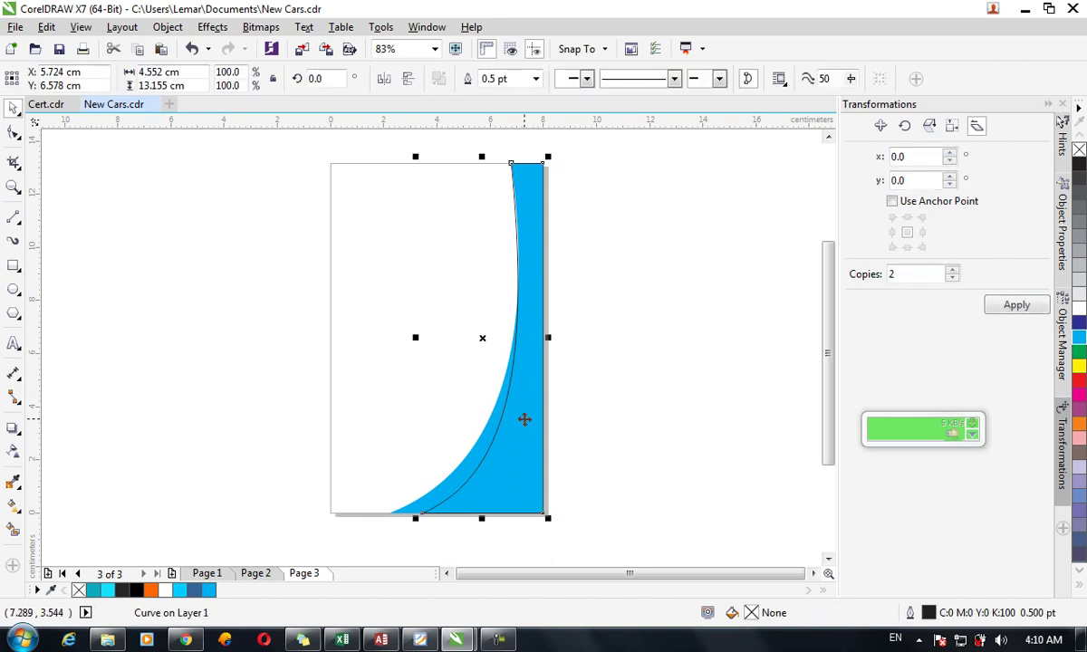
left_click(1080, 321)
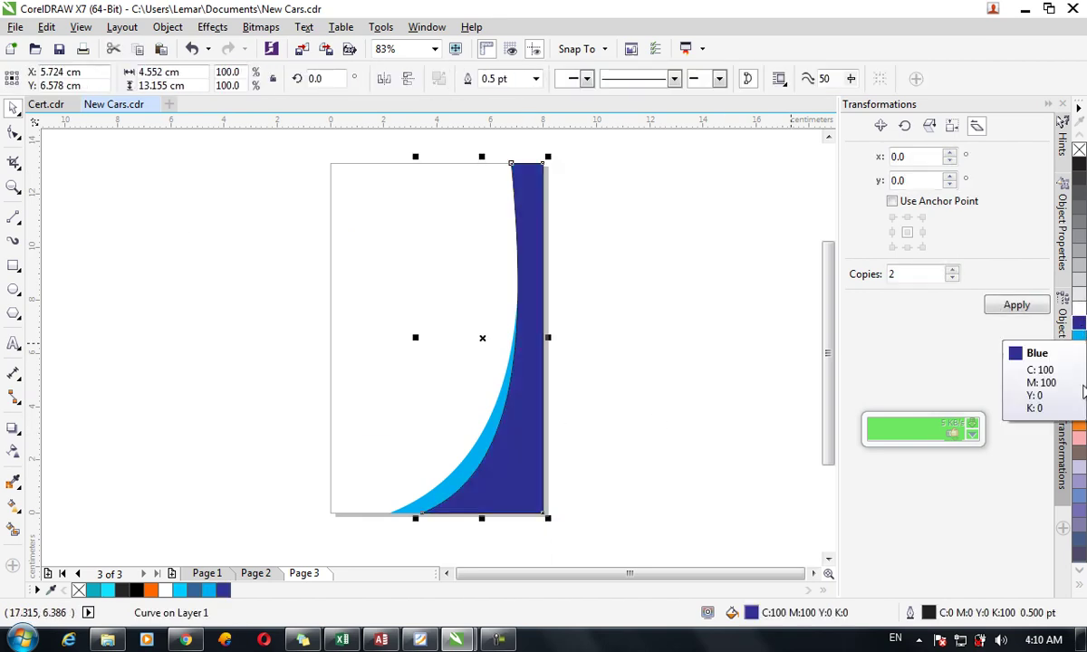
left_click(1079, 590)
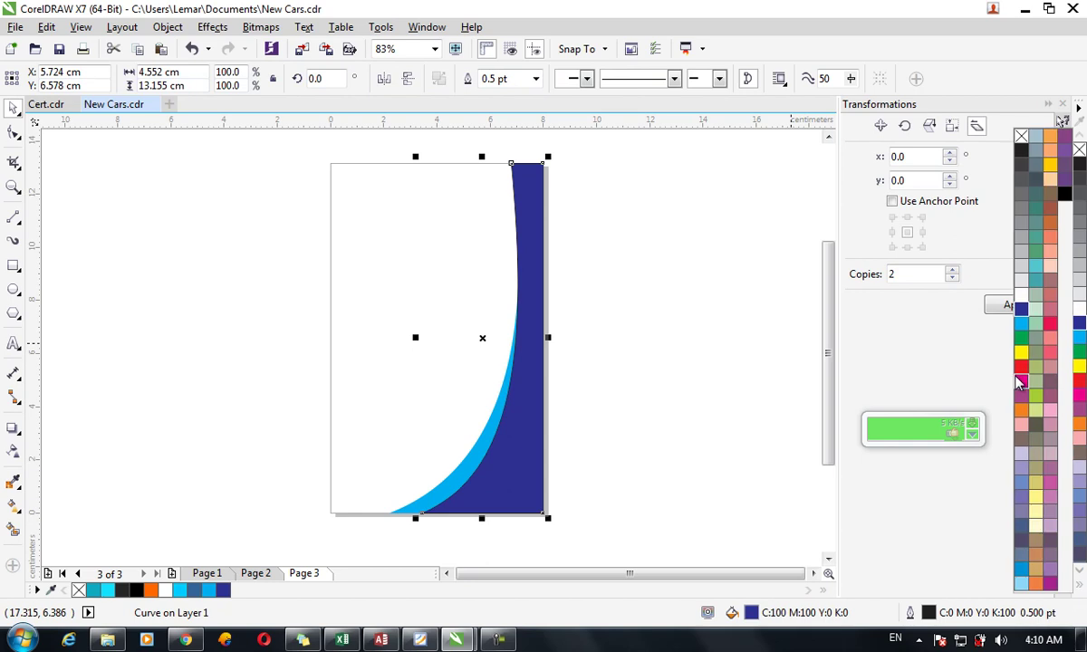
left_click(1020, 570)
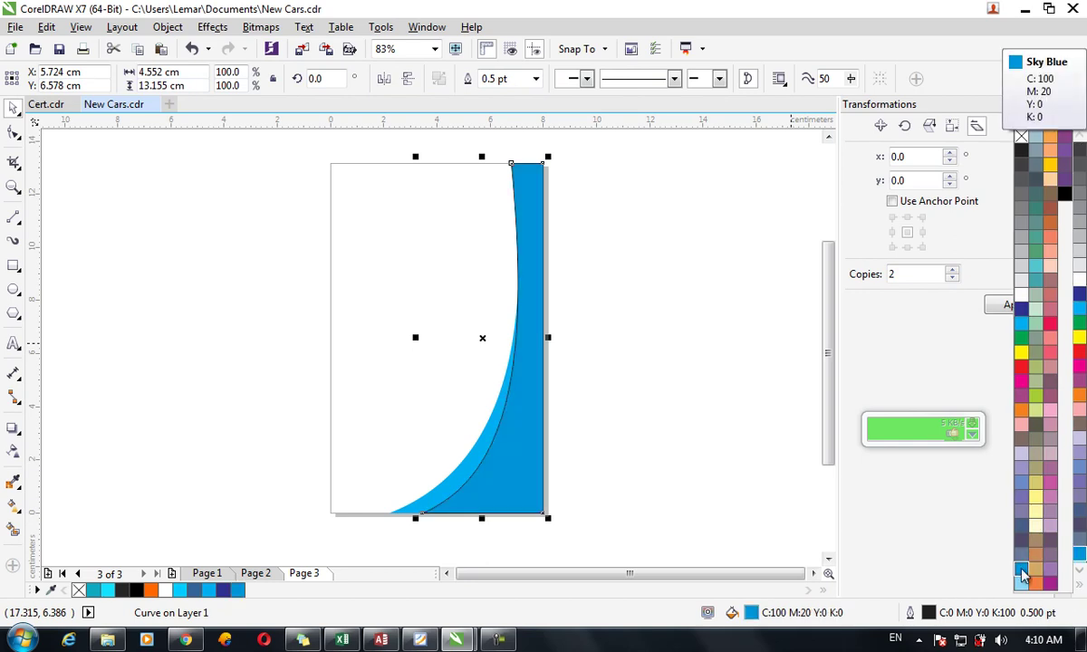
left_click(535, 79)
left_click(538, 96)
Select both curved bands and group them with Ctrl+G.
left_click(626, 309)
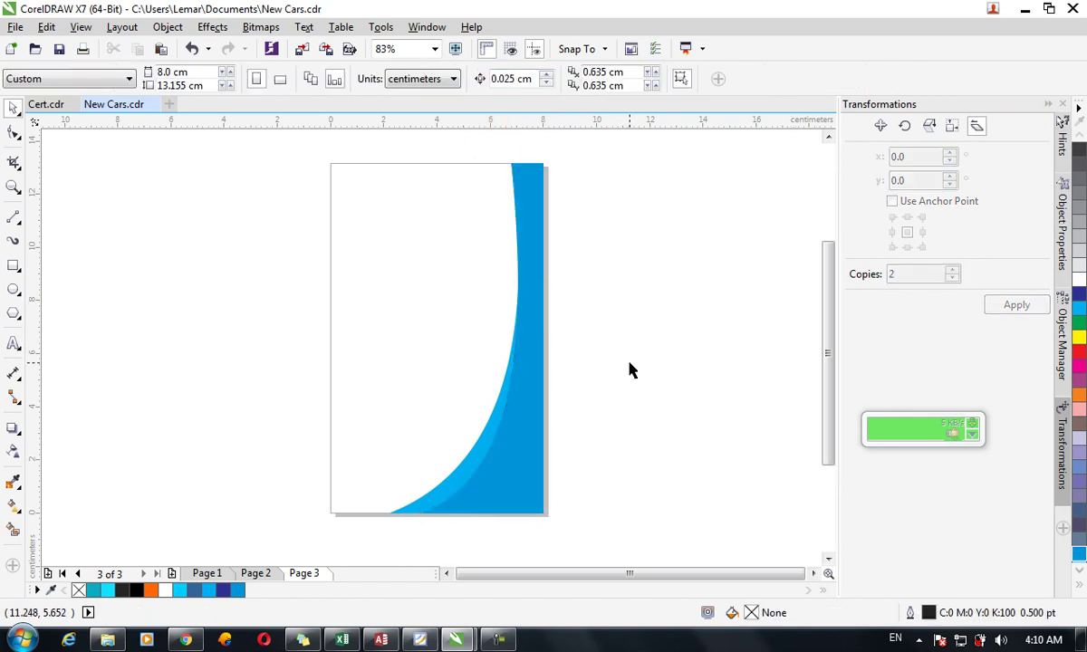
left_click_drag(605, 526, 284, 151)
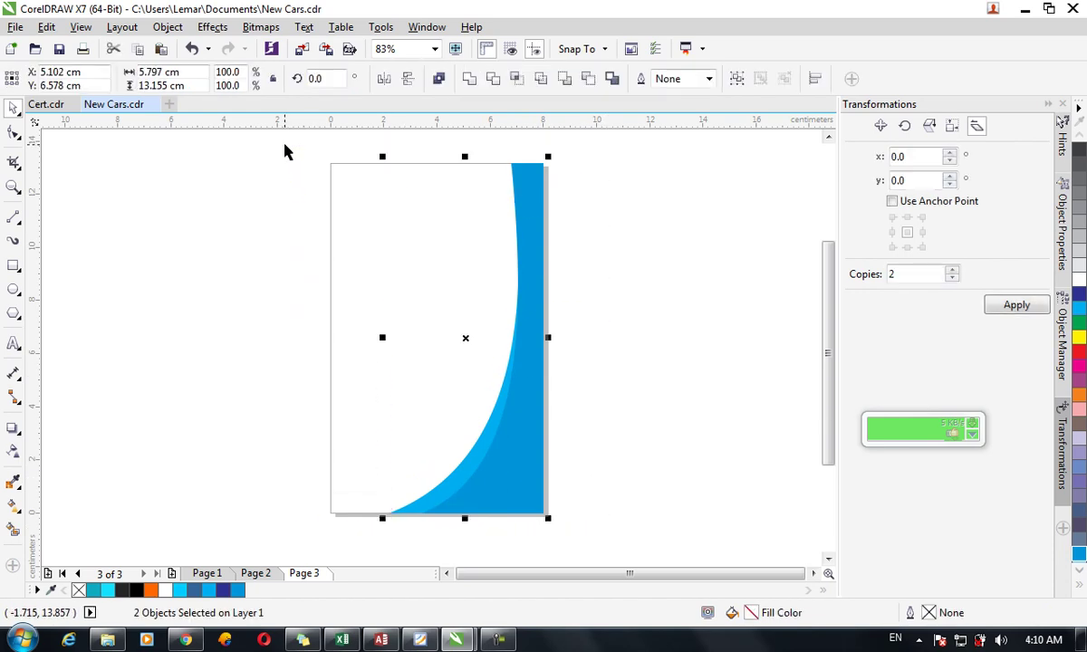
key("ctrl+g")
Draw a 3.001 cm wide photo-frame rectangle near the page's top-left.
left_click(611, 240)
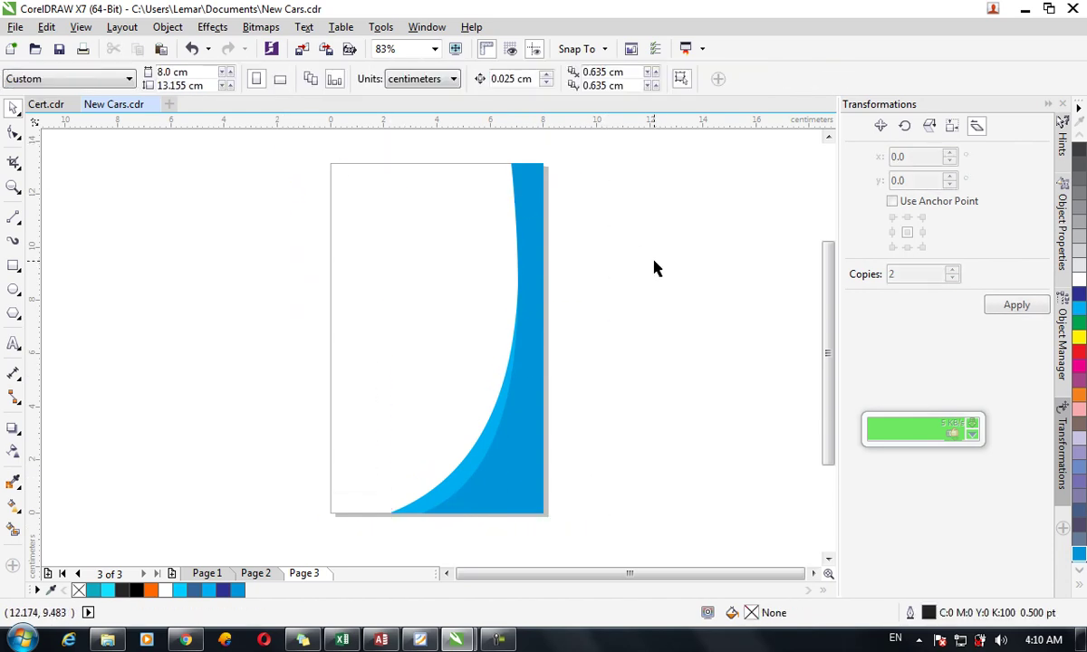
left_click(13, 265)
left_click_drag(378, 219, 469, 321)
left_click(11, 109)
mouse_move(373, 270)
left_mouse_down()
mouse_move(393, 271)
mouse_move(386, 265)
left_mouse_up()
key("Up")
key("Up")
key("Up")
key("Up")
key("Up")
key("Up")
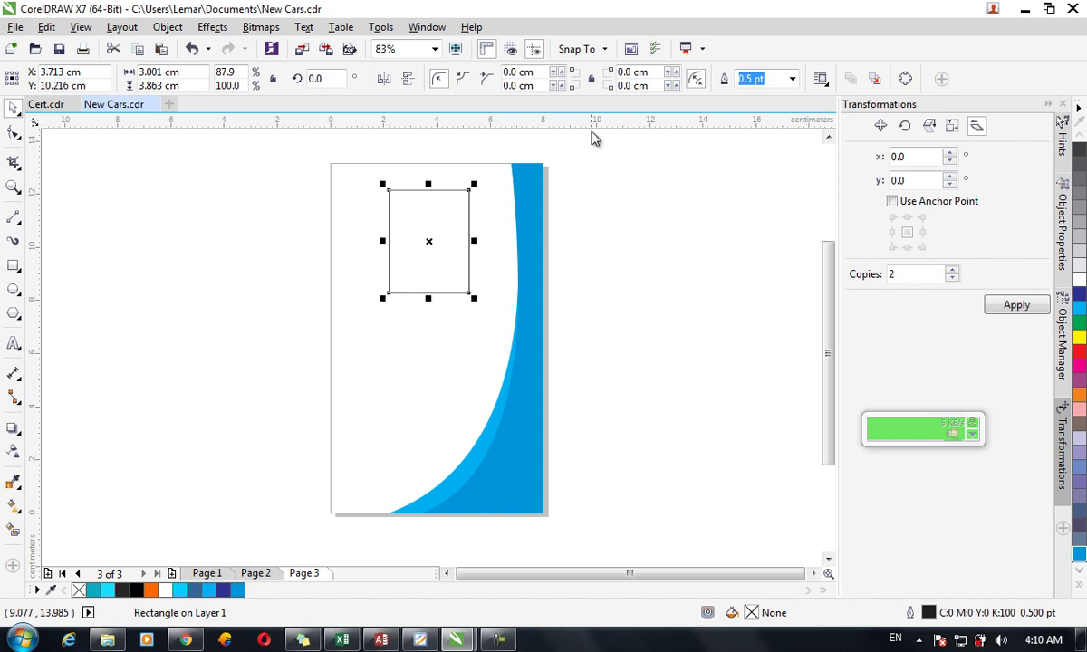
Give the rectangle a 4.0 pt cyan outline via the Outline Pen dialog.
left_click(787, 80)
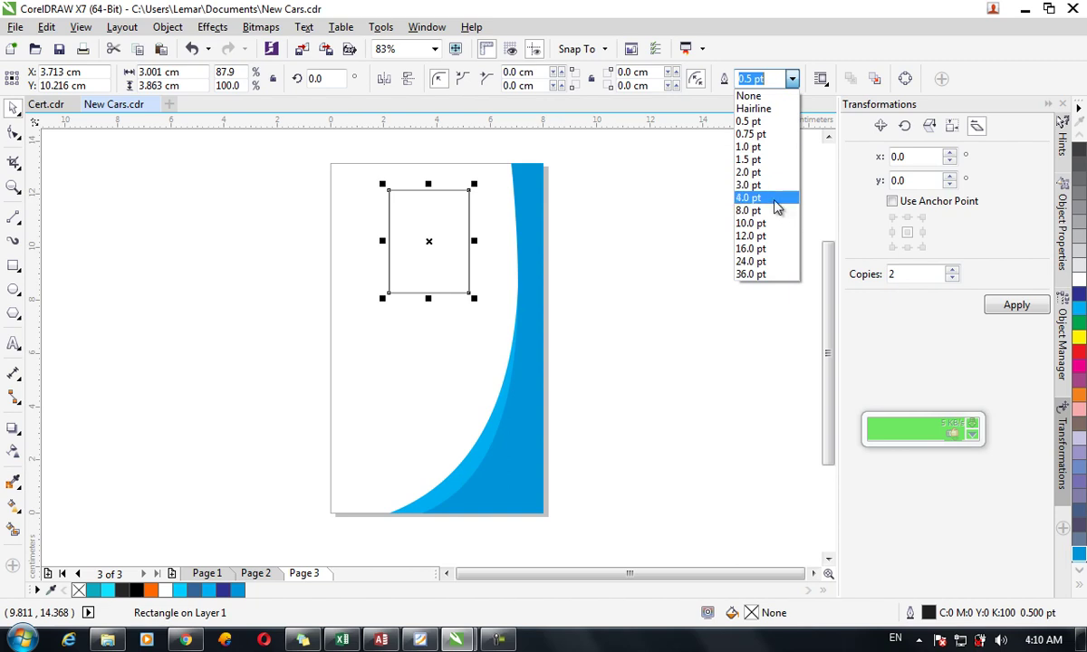
left_click(777, 199)
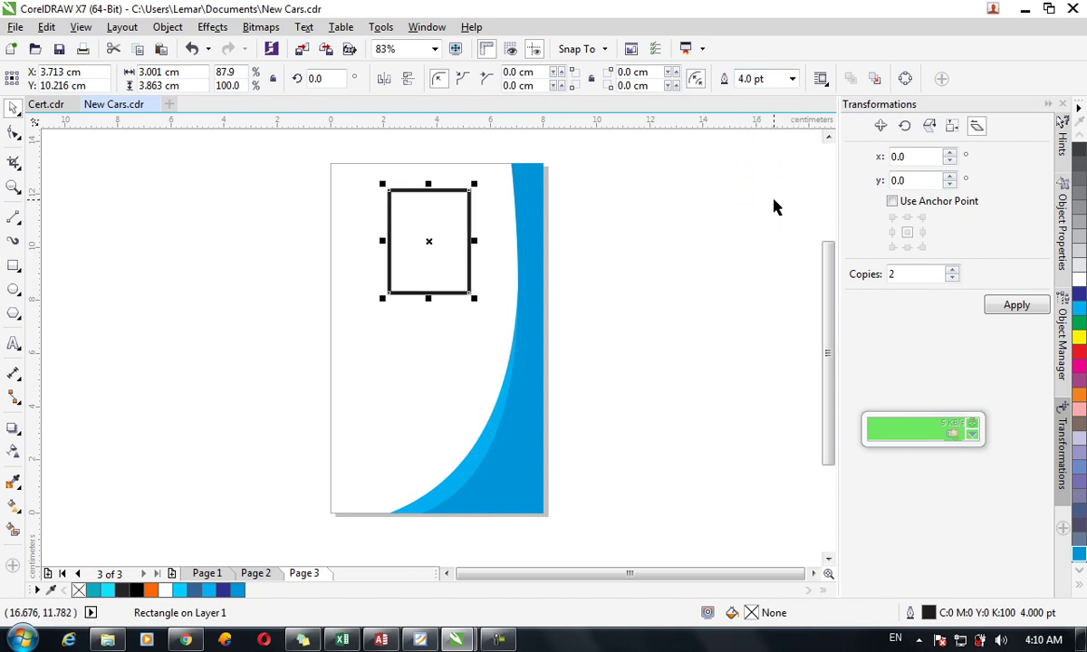
key("F12")
left_click_drag(514, 143, 750, 159)
left_click(695, 188)
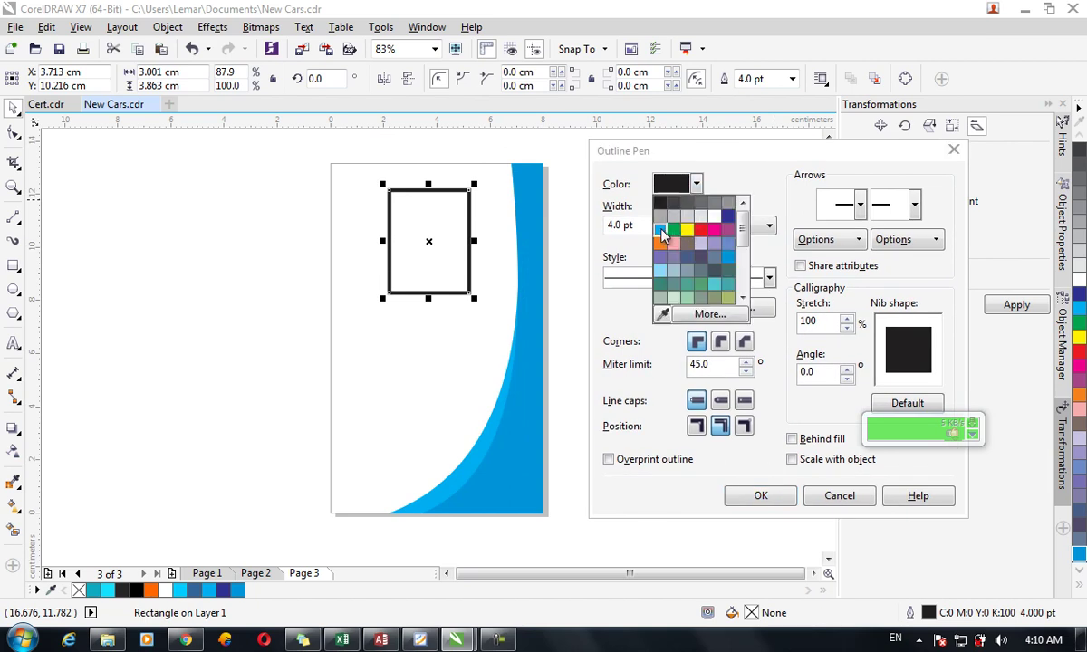
left_click(621, 217)
left_click(761, 497)
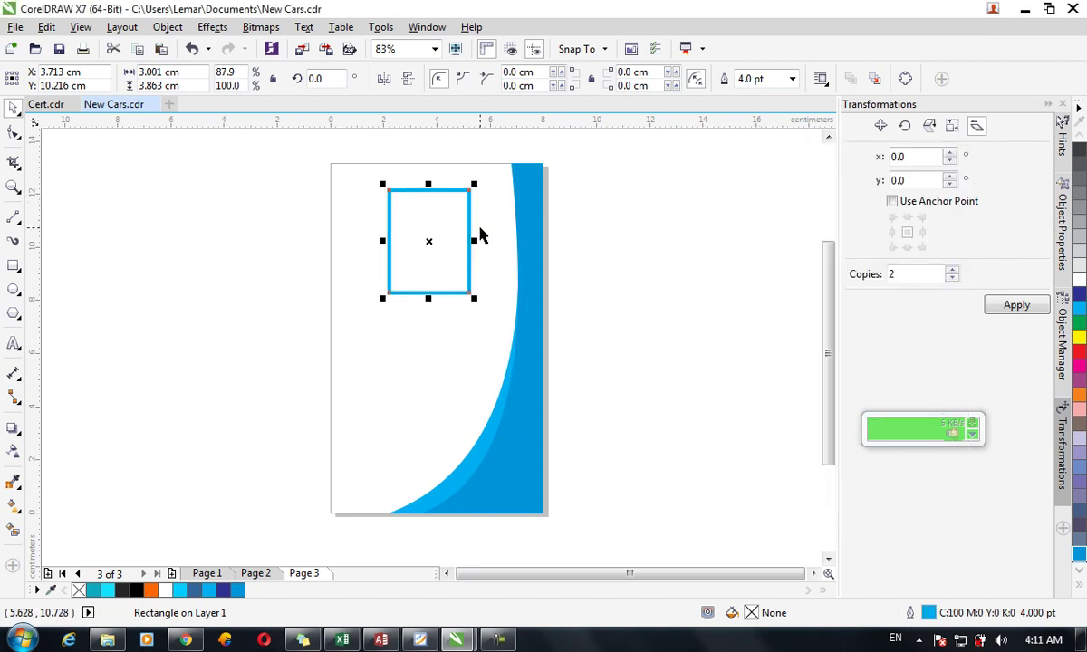
left_click(98, 183)
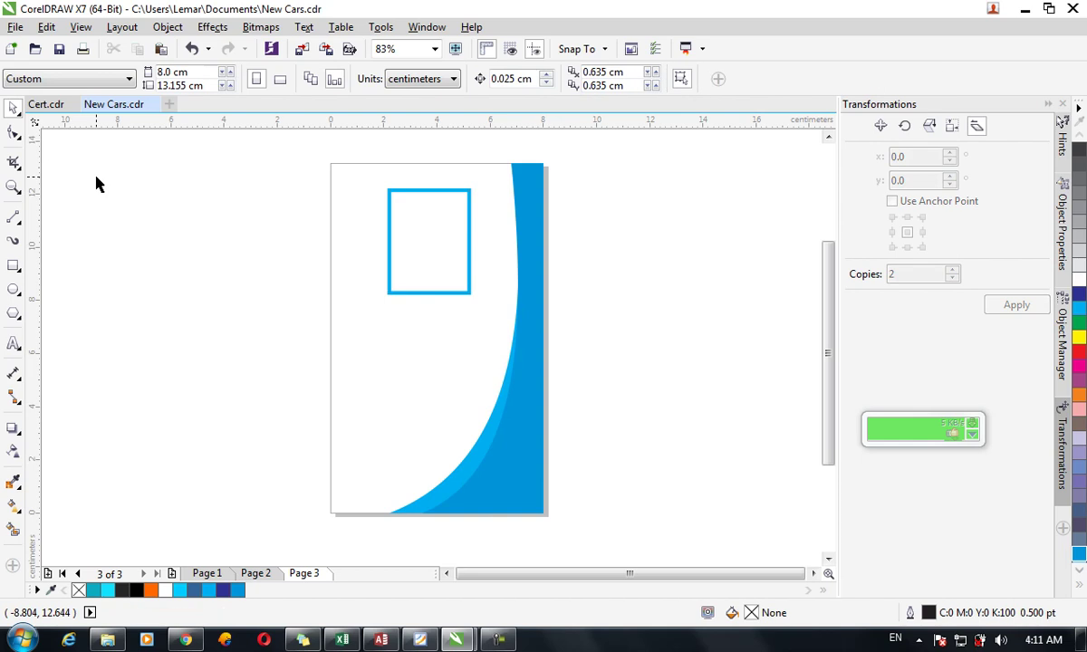
Import the passport photo JPG from Desktop > Camera Roll > New folder onto the page.
key("ctrl+i")
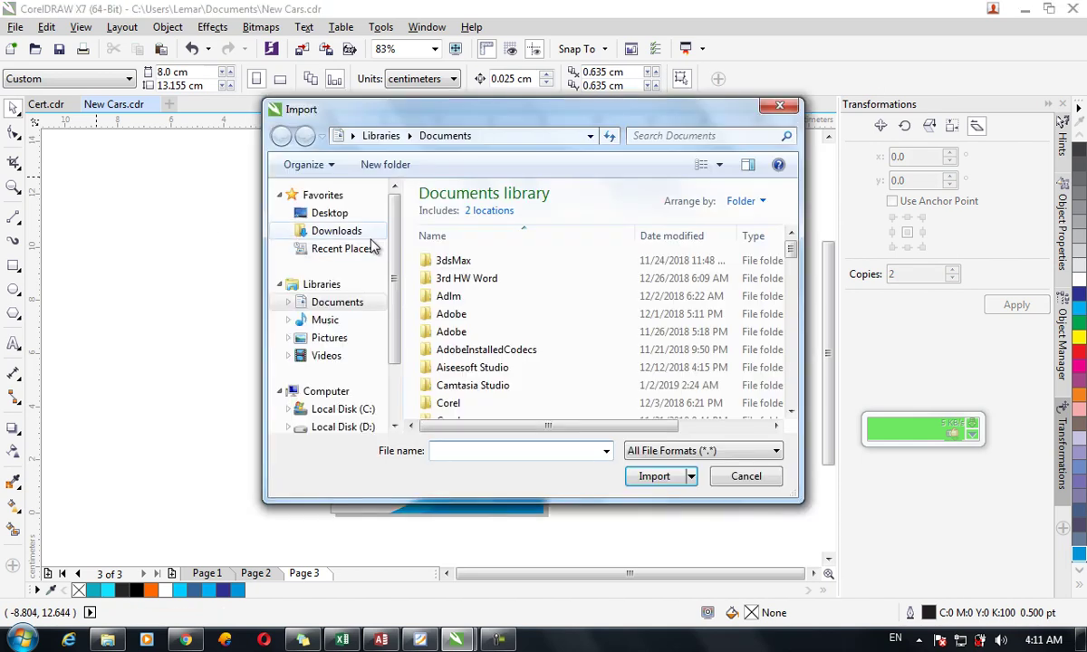
left_click(329, 214)
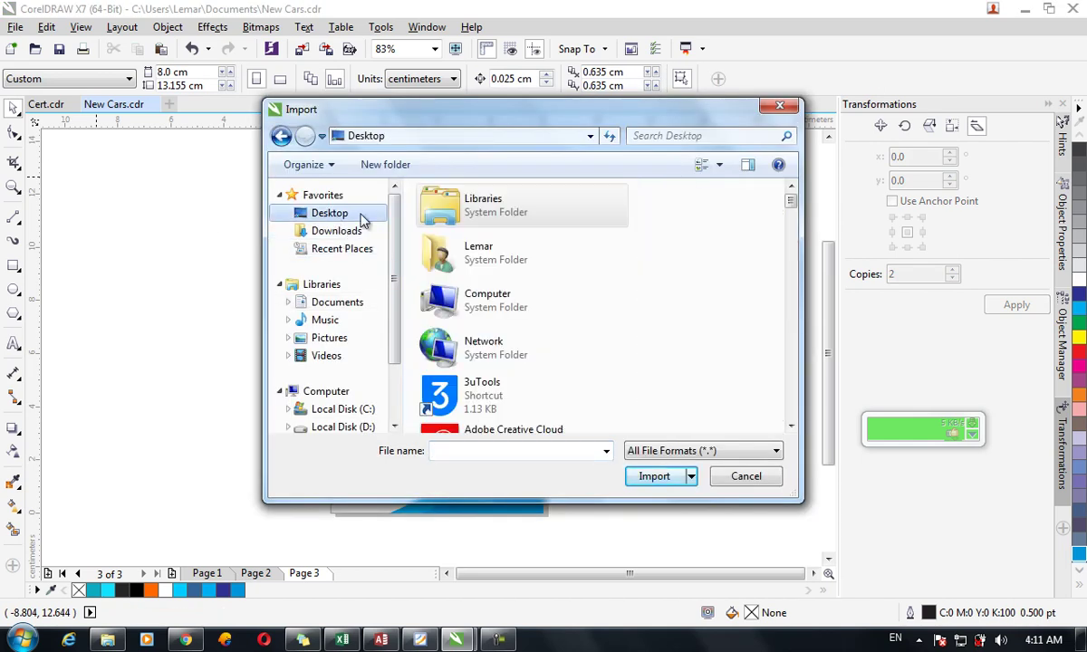
scroll(793, 221, "down", 3)
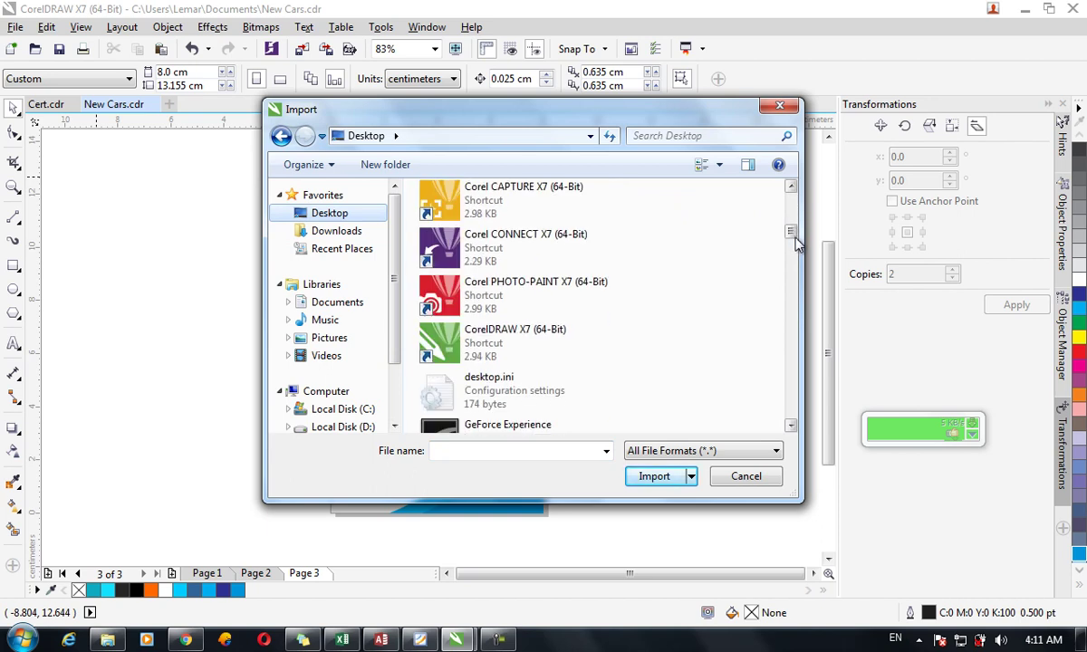
left_click(565, 306)
key("Down")
key("Down")
key("Down")
key("Down")
key("Down")
key("Down")
key("Down")
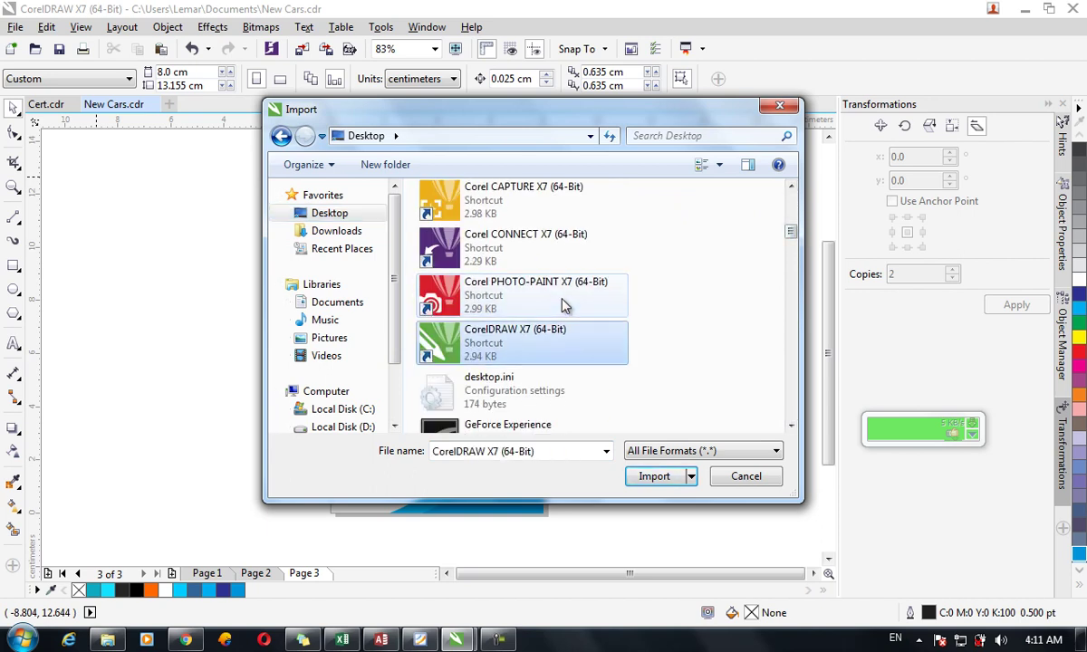
key("Down")
key("Down")
key("Down")
key("Down")
key("Down")
key("Down")
key("Down")
key("Down")
key("Down")
key("Down")
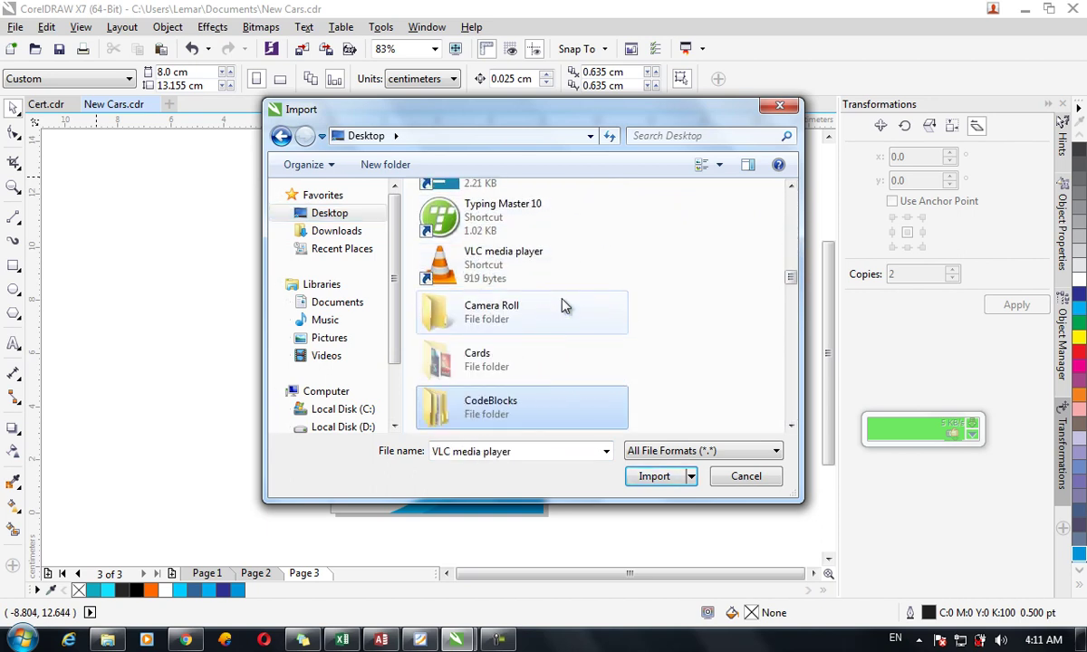
left_click(561, 306)
key("Return")
key("Down")
key("Up")
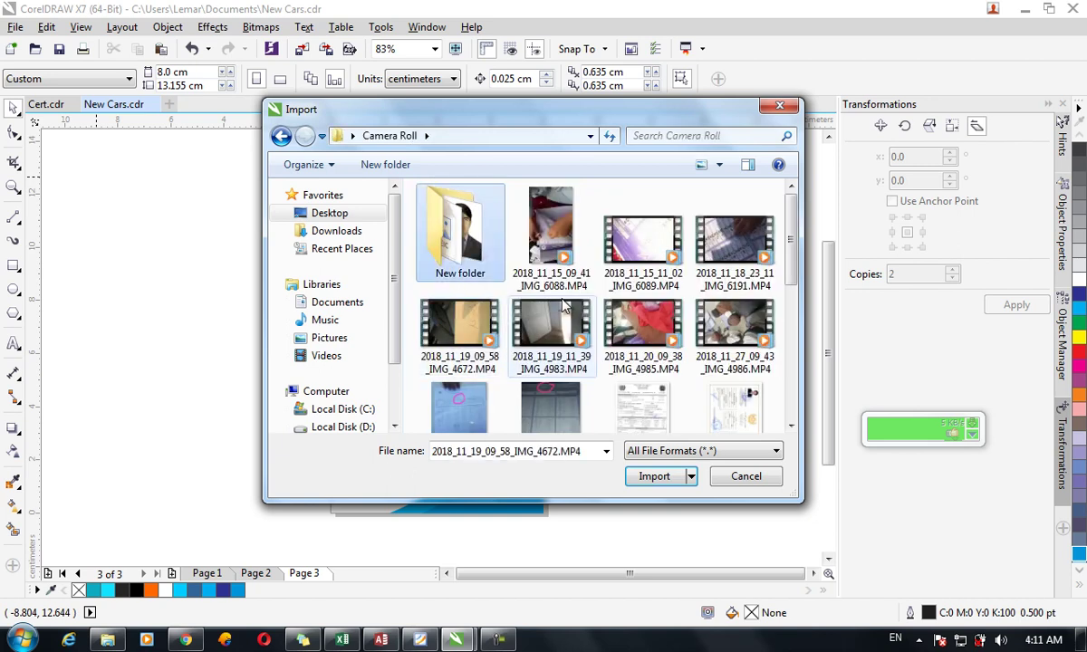
key("Return")
key("Down")
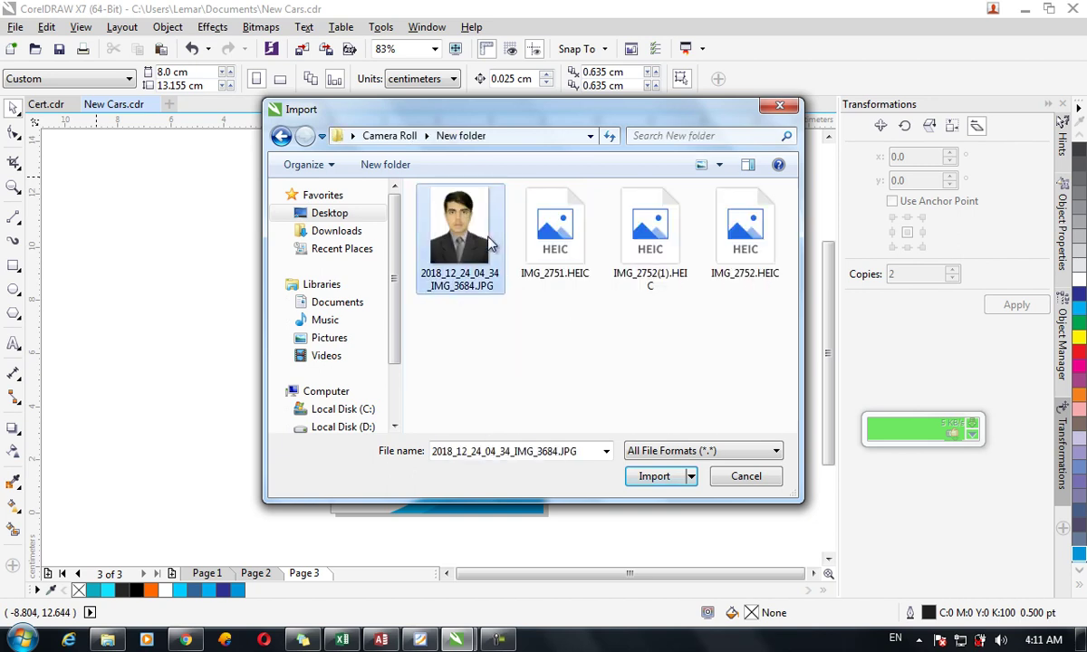
key("Return")
left_click_drag(538, 270, 645, 394)
PowerClip the photo inside the cyan rectangle and scale it to fit the frame.
right_click(596, 327)
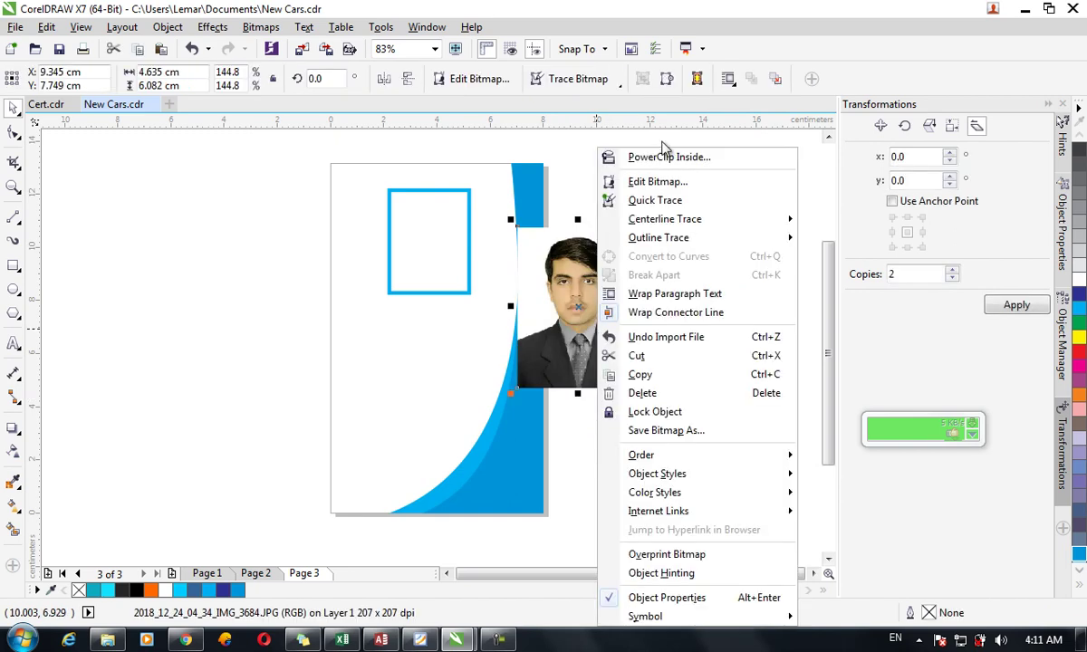
left_click(715, 156)
left_click(389, 221)
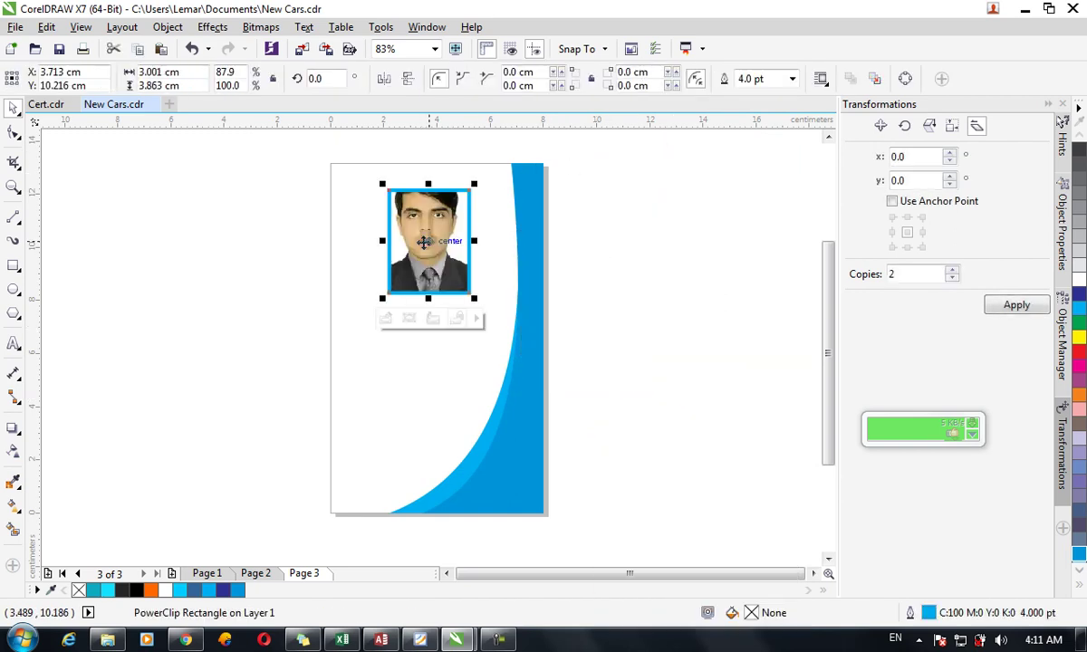
left_click(408, 318)
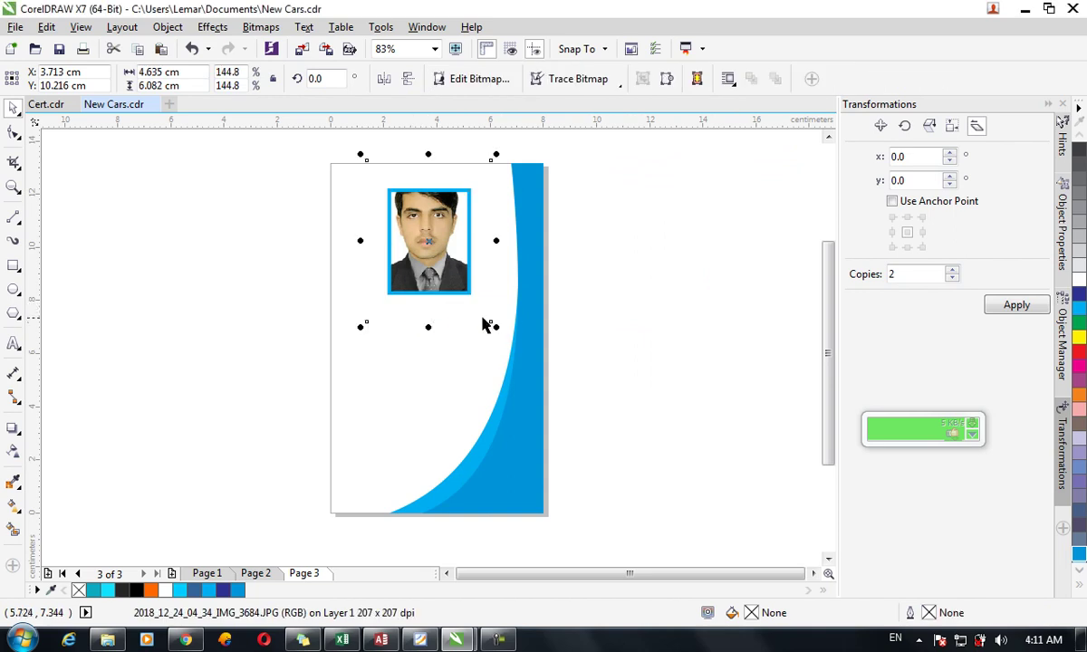
left_click_drag(499, 326, 481, 324)
left_click(635, 377)
Type the student's name and 'Student' on two lines below the photo.
left_click(12, 344)
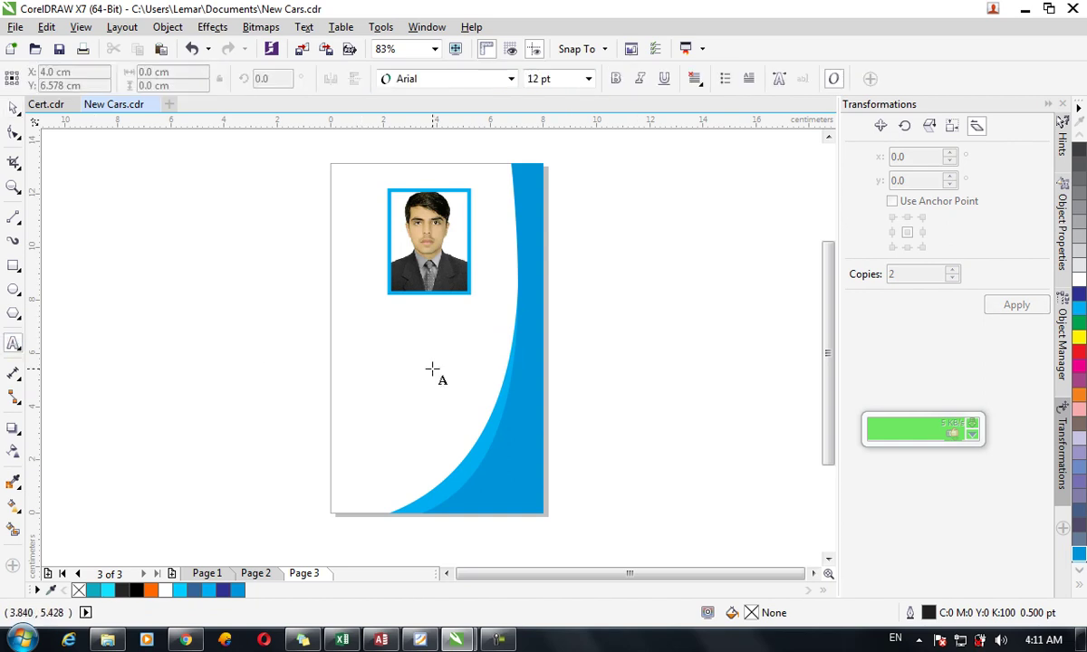
left_click(425, 322)
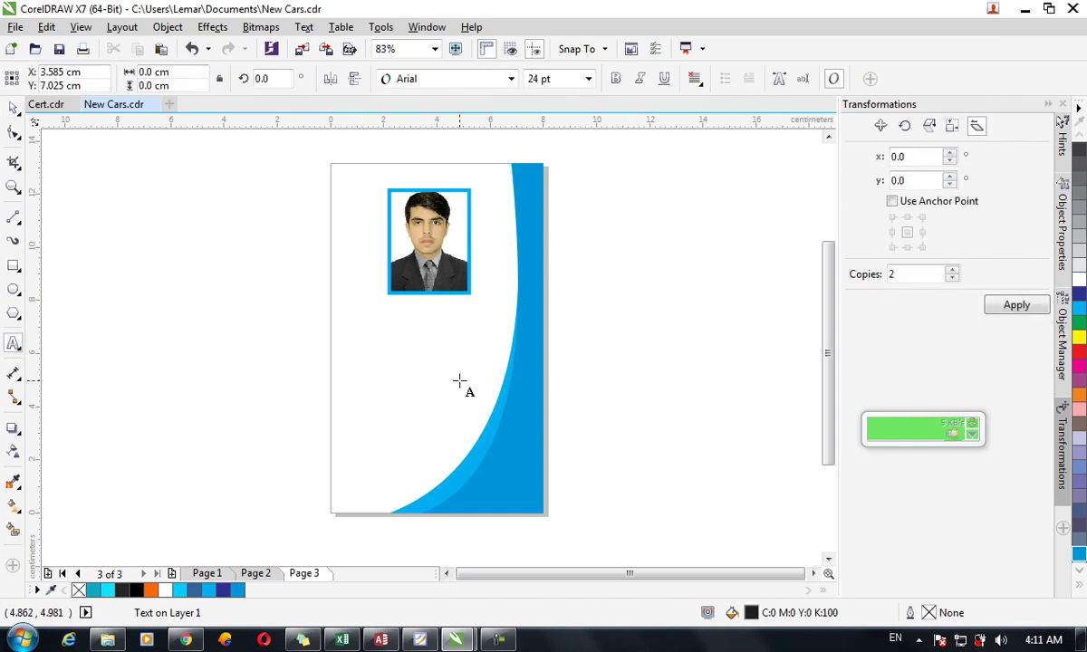
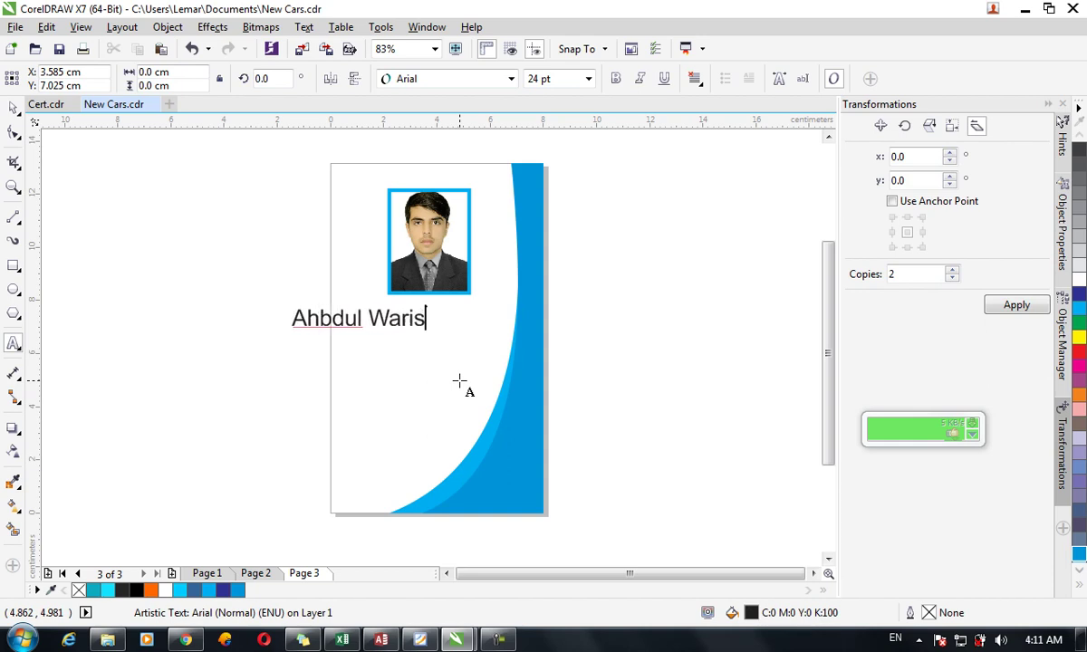
key("Return")
type("Student")
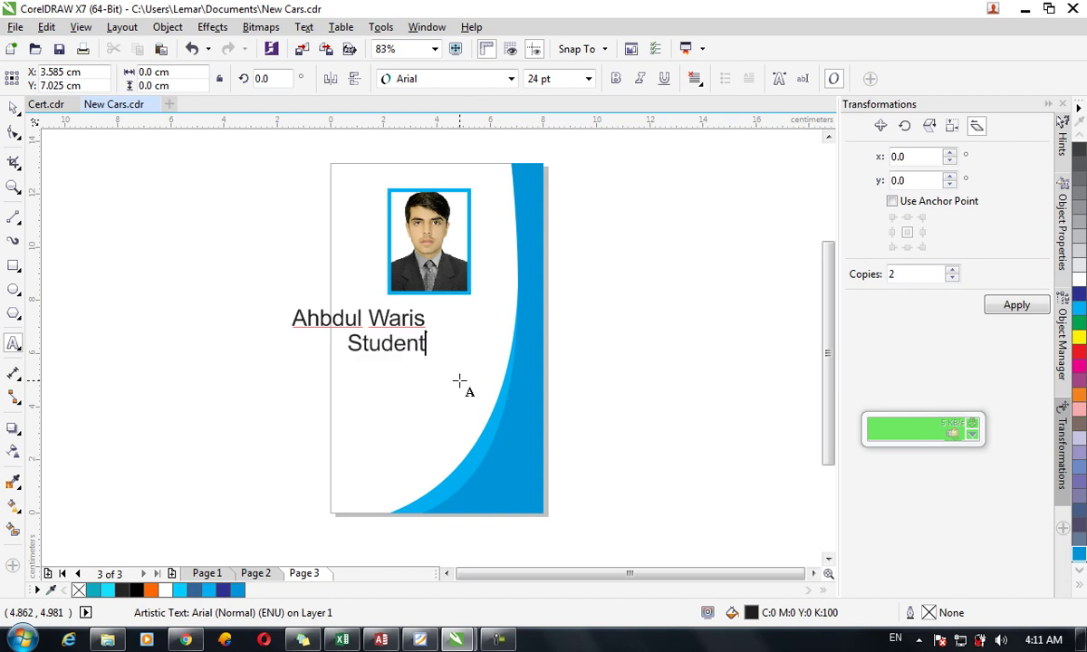
Centre both text lines, make them bold, and colour them blue.
left_click(426, 342)
key("ctrl+e")
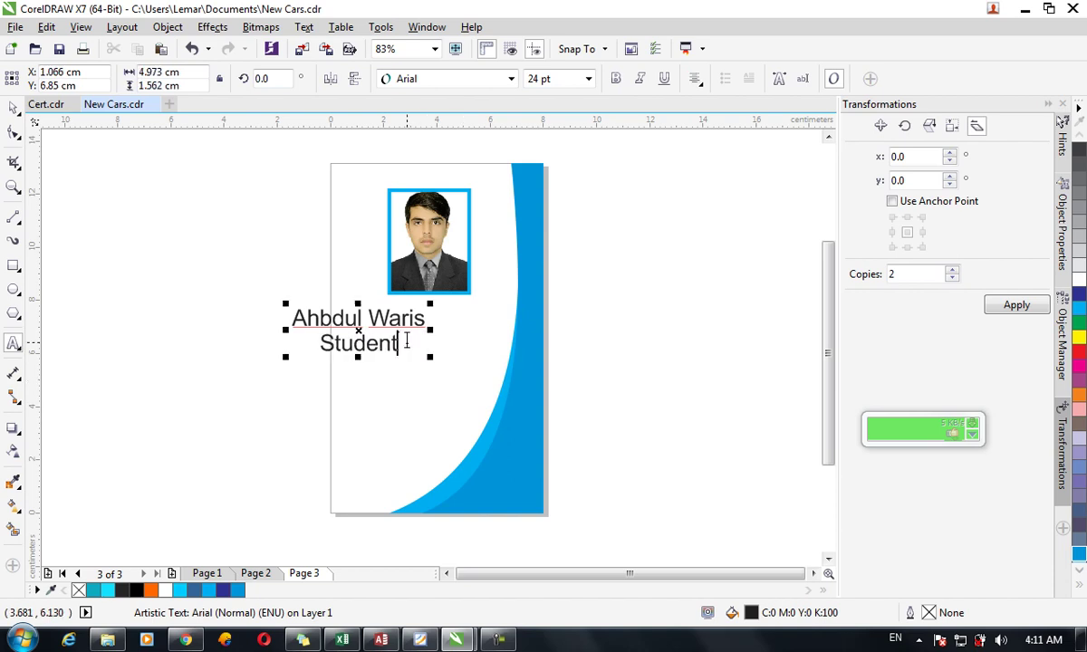
left_click_drag(396, 344, 327, 328)
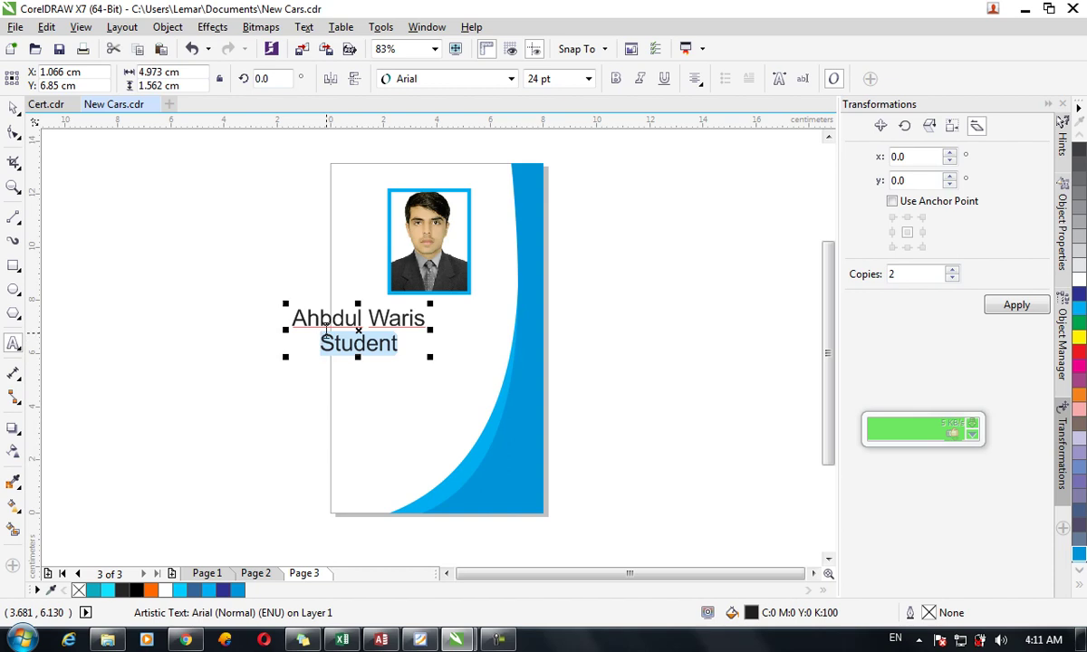
left_click(616, 79)
key("ctrl+a")
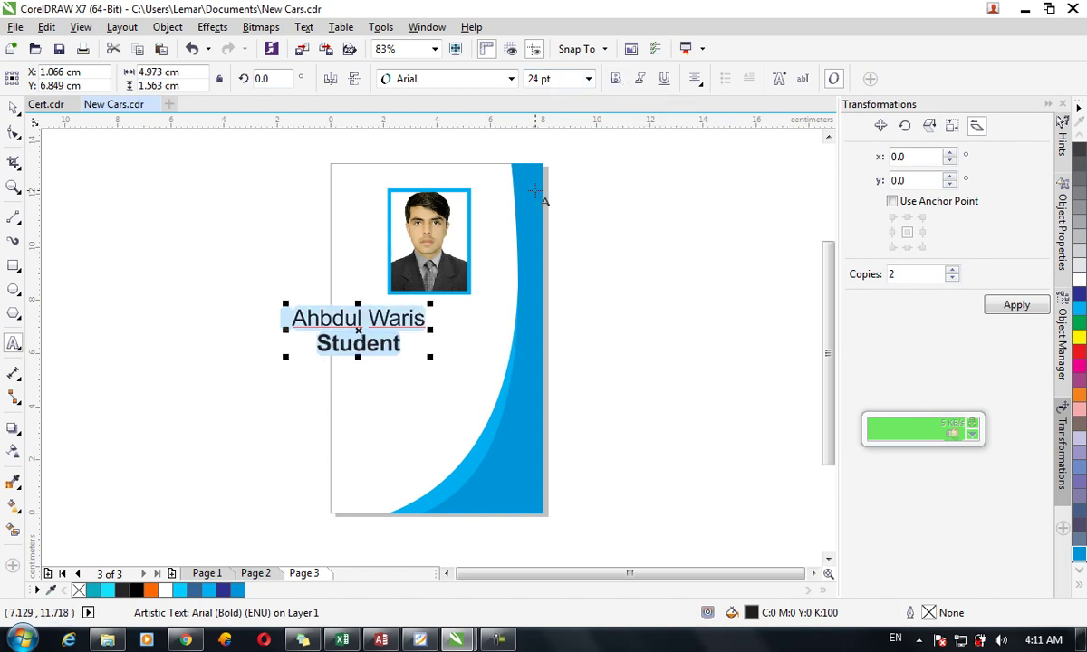
left_click(616, 79)
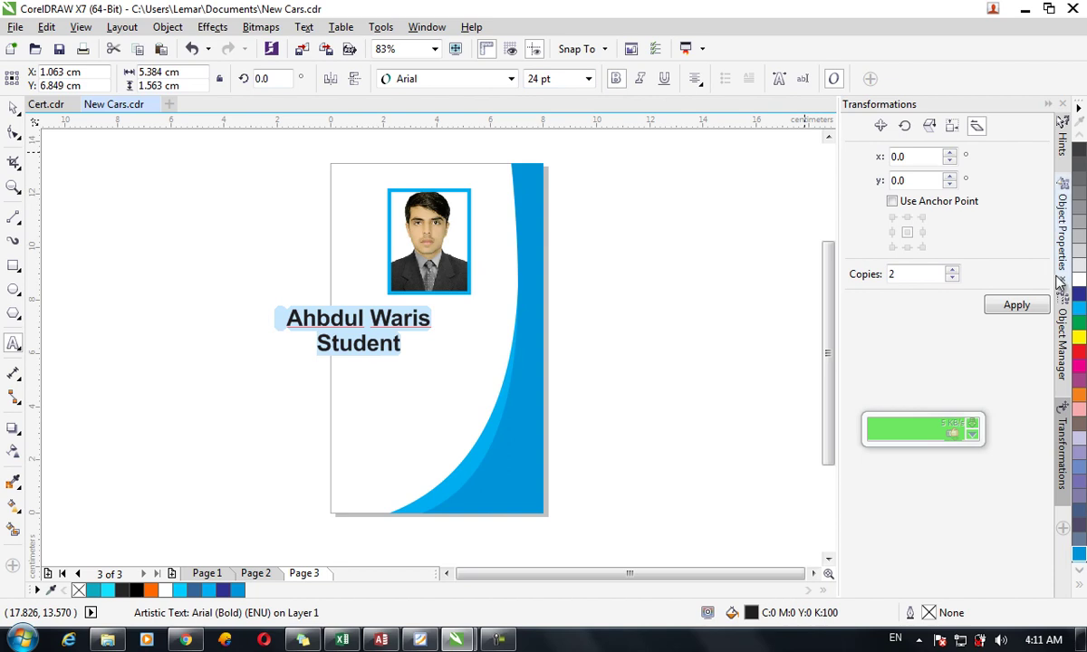
left_click(1078, 552)
Recolour 'Student' cyan and move the text onto the card beneath the photo.
left_click(413, 343)
left_click_drag(402, 343, 307, 344)
left_click(1078, 307)
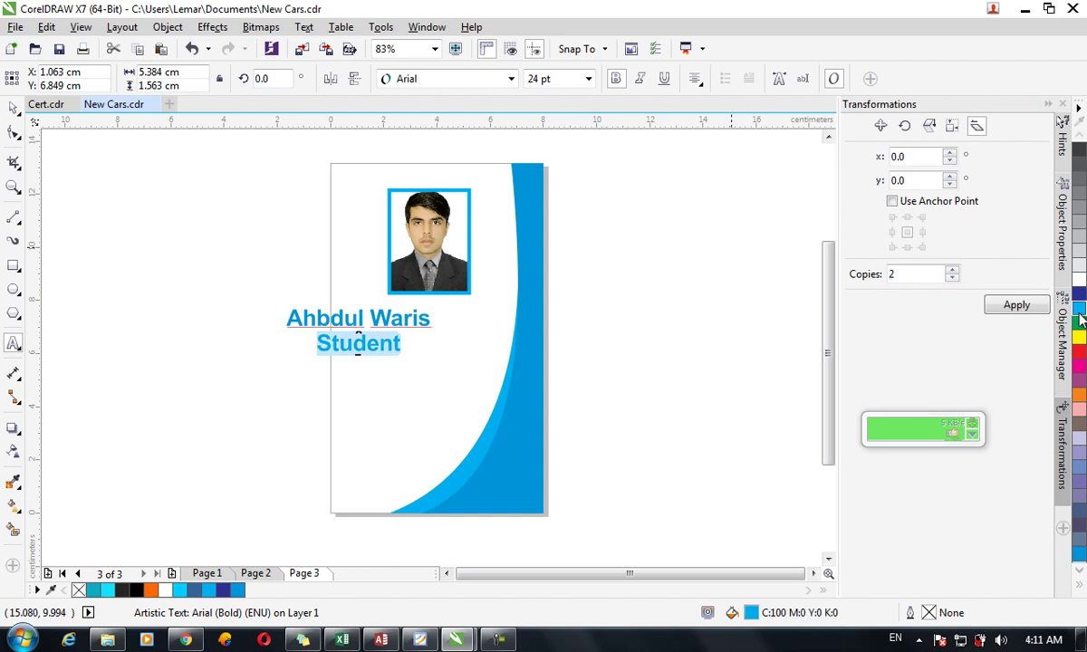
left_click(14, 107)
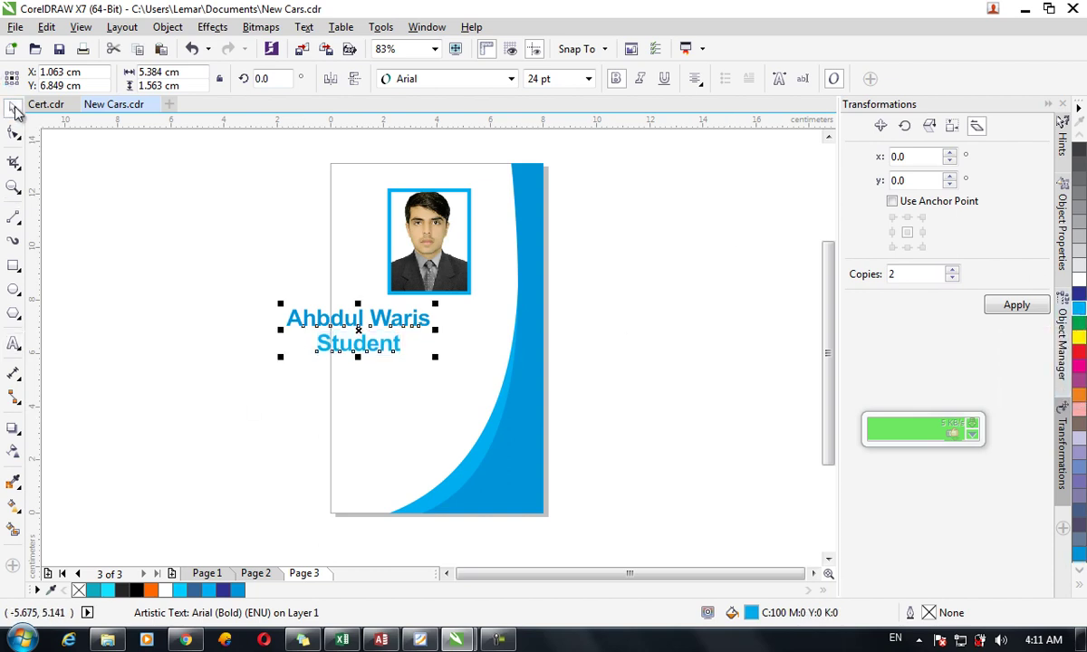
left_click_drag(403, 323, 470, 322)
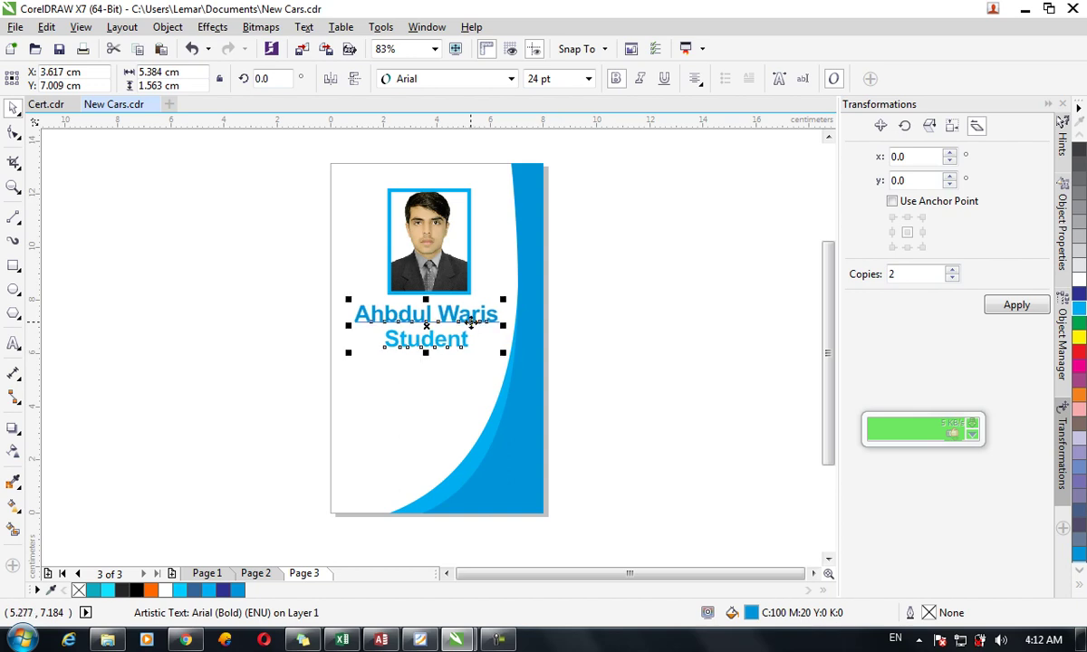
left_click(643, 363)
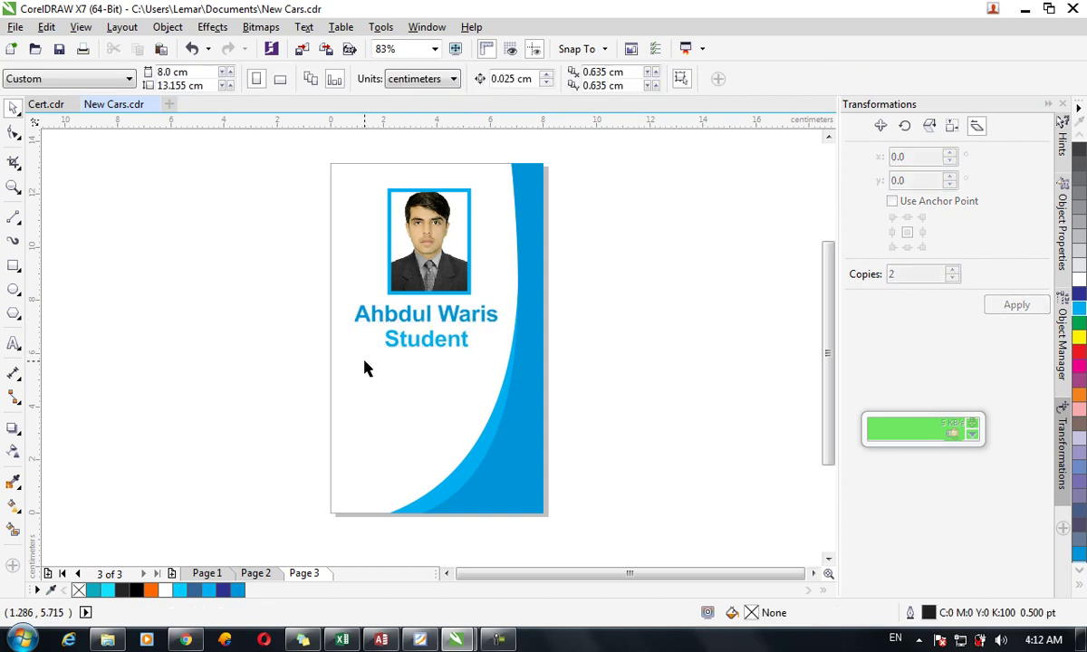